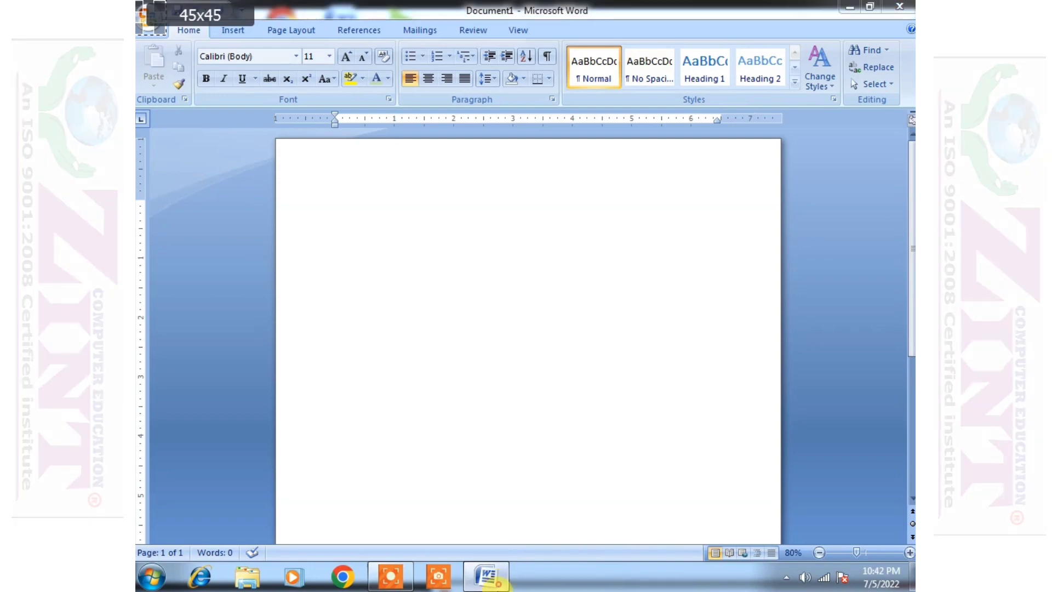
- Set the page to Narrow 0.5-inch margins, Landscape orientation and A4 paper size
click(500, 585)
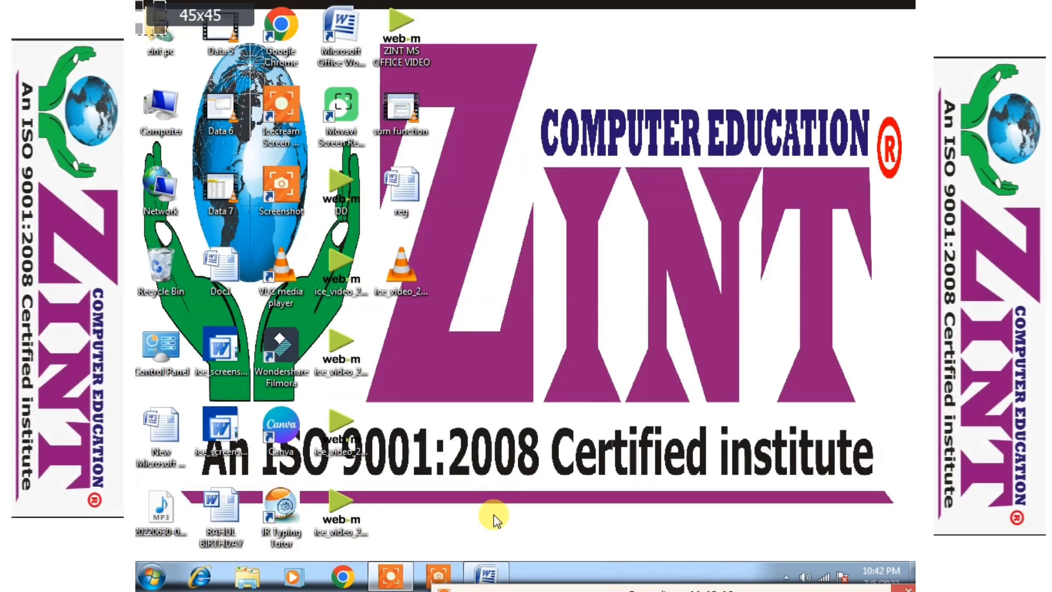
click(487, 574)
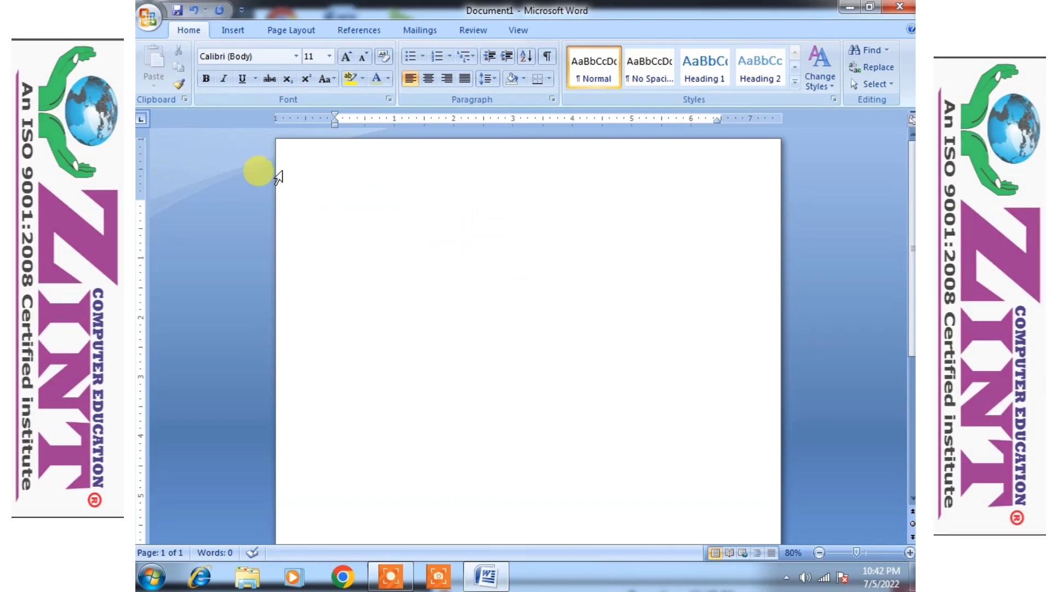
click(299, 31)
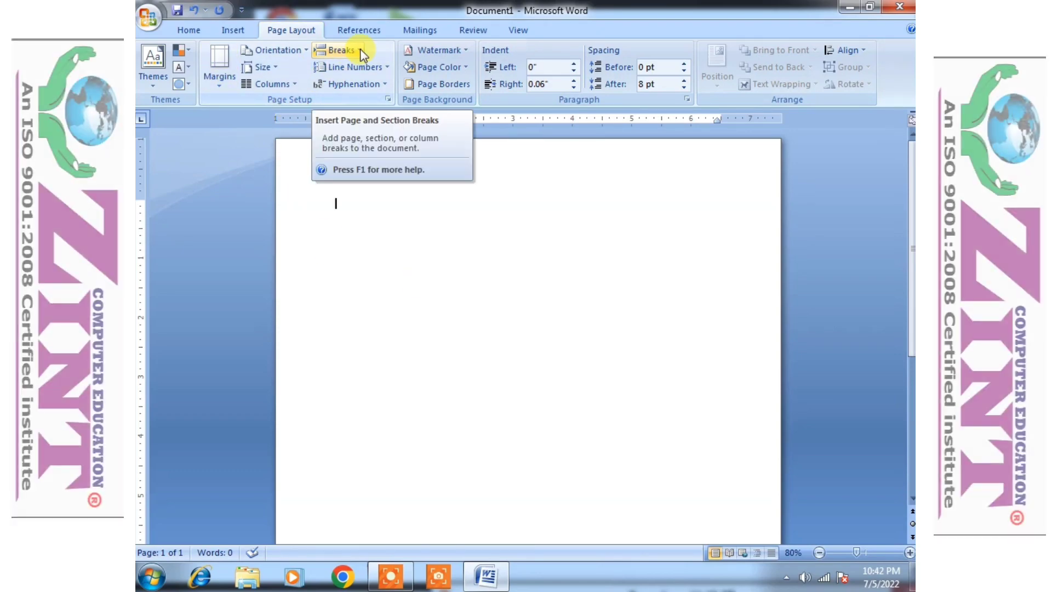
click(211, 87)
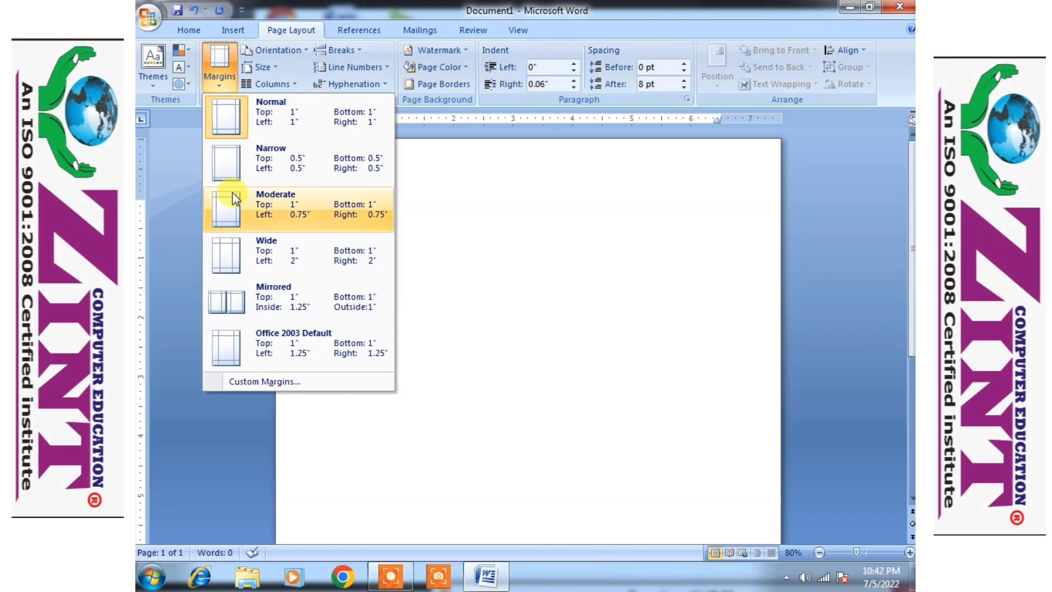
click(245, 173)
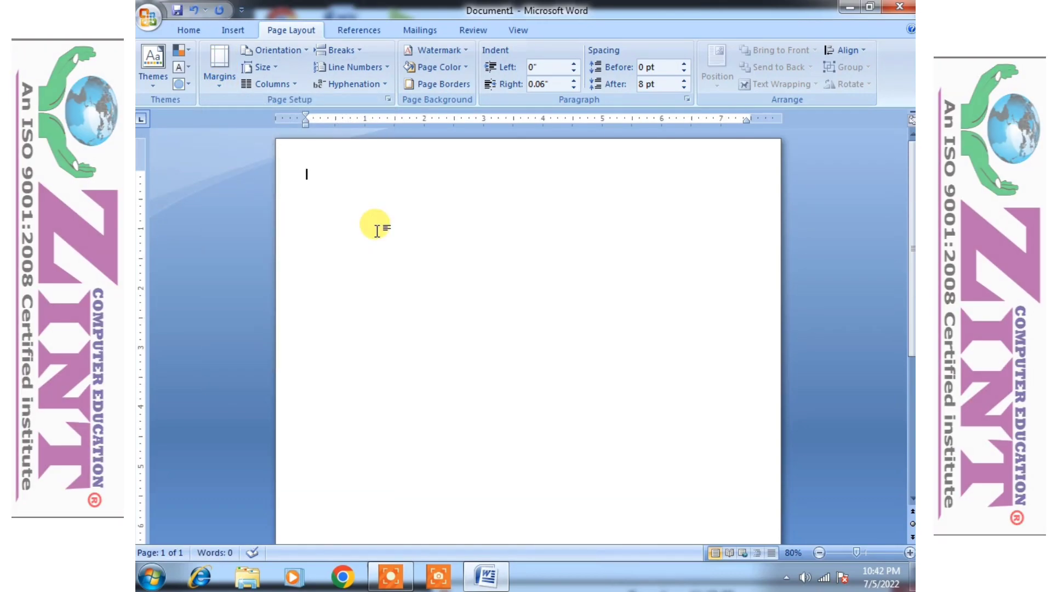
scroll(380, 223, down, 1)
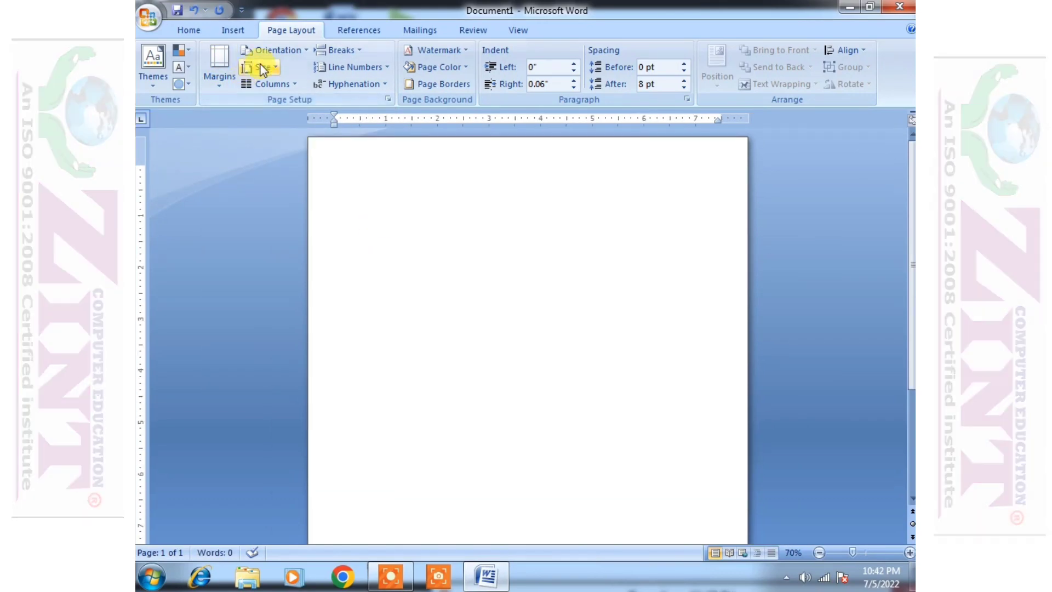
click(267, 55)
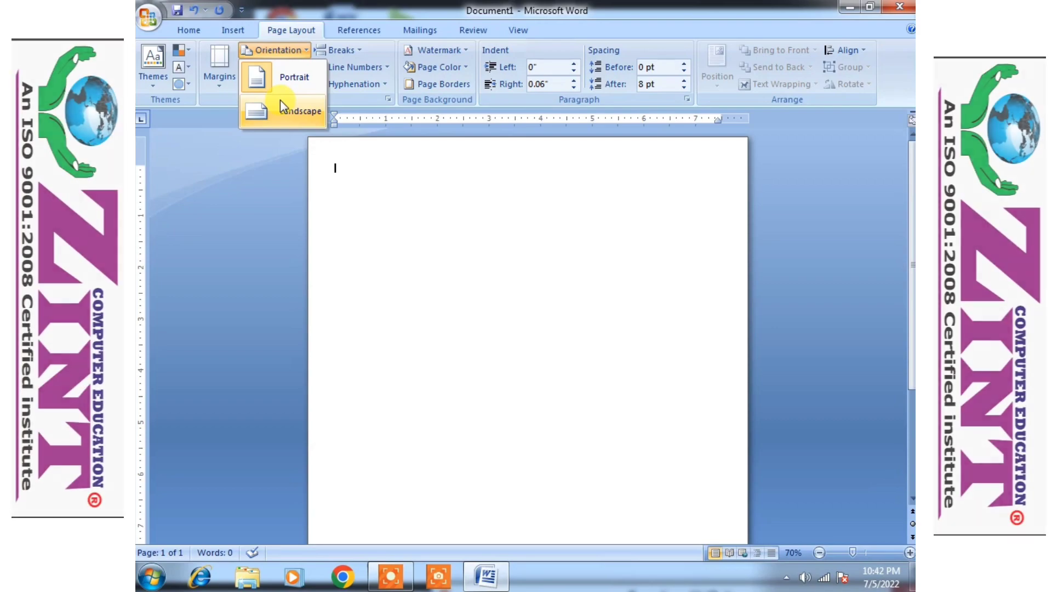
click(280, 102)
click(268, 67)
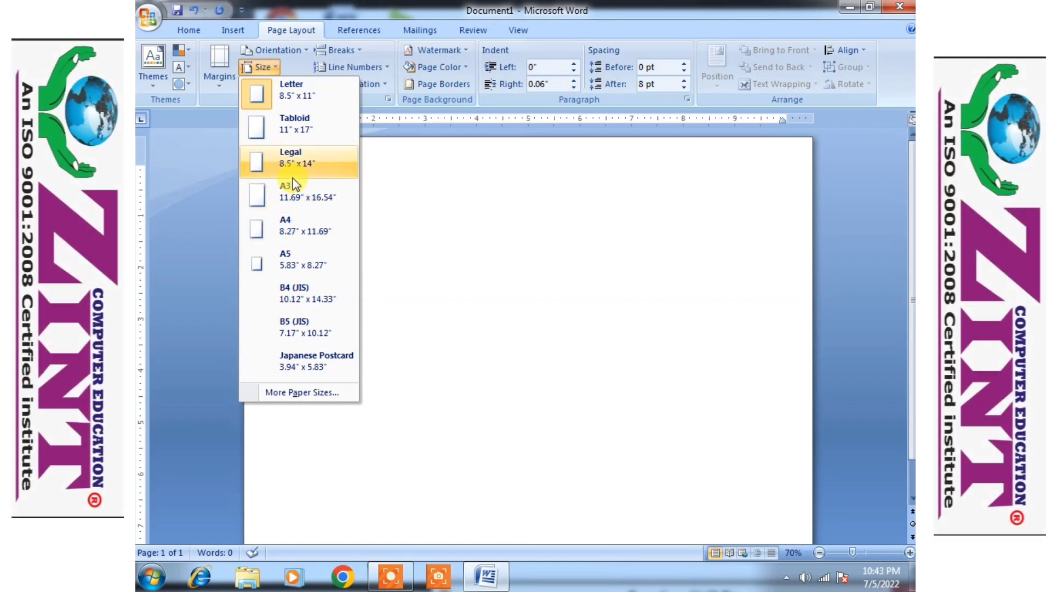
click(286, 219)
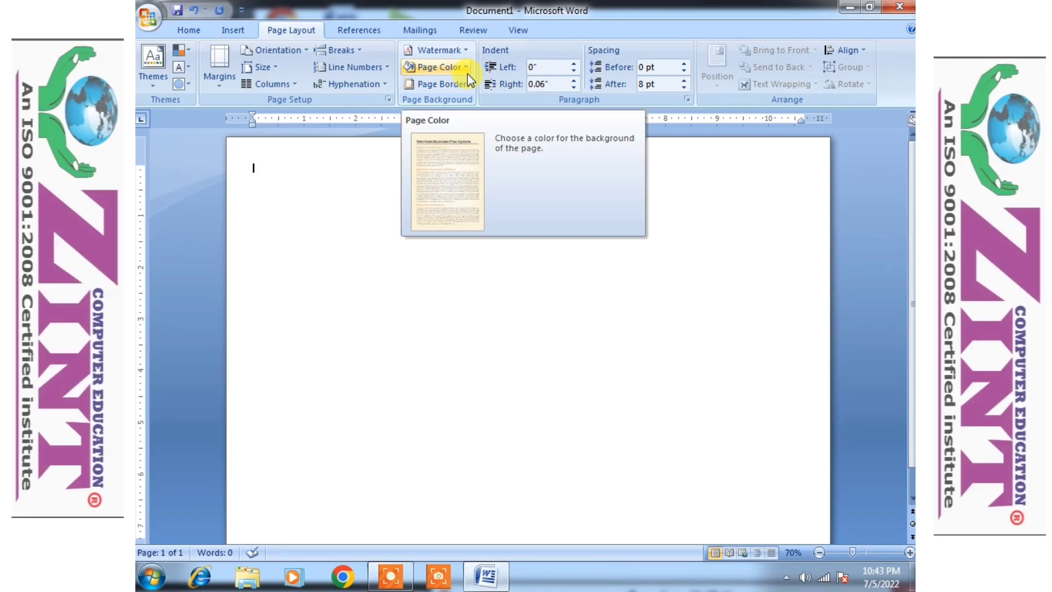
- Open the page colour Fill Effects and look through the Texture, Pattern and Picture options
click(460, 68)
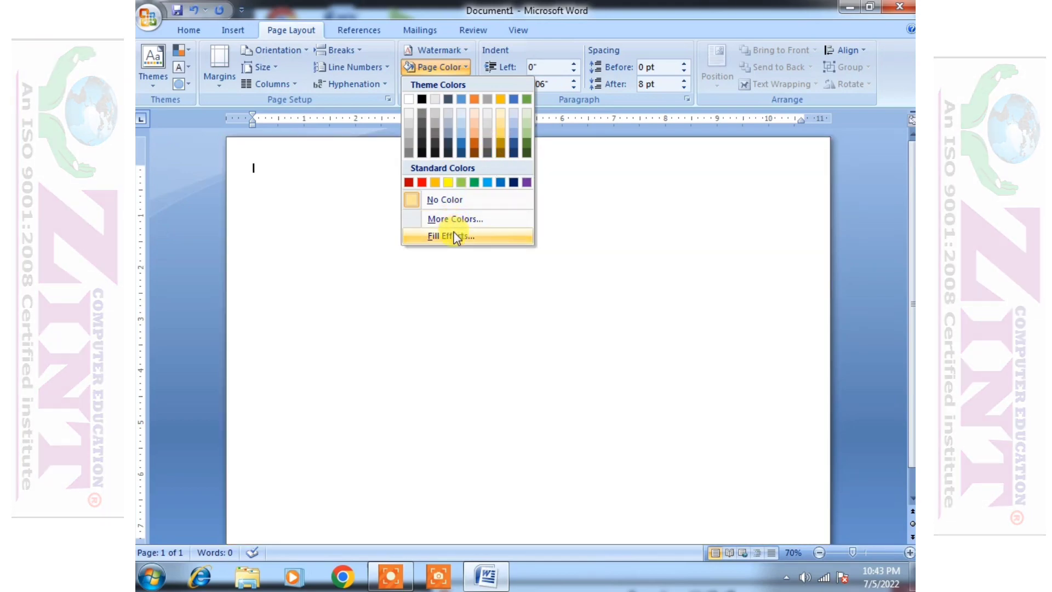
click(451, 236)
drag(589, 107, 427, 56)
click(417, 79)
click(500, 78)
click(417, 79)
click(459, 78)
click(500, 78)
click(374, 80)
drag(398, 55, 448, 91)
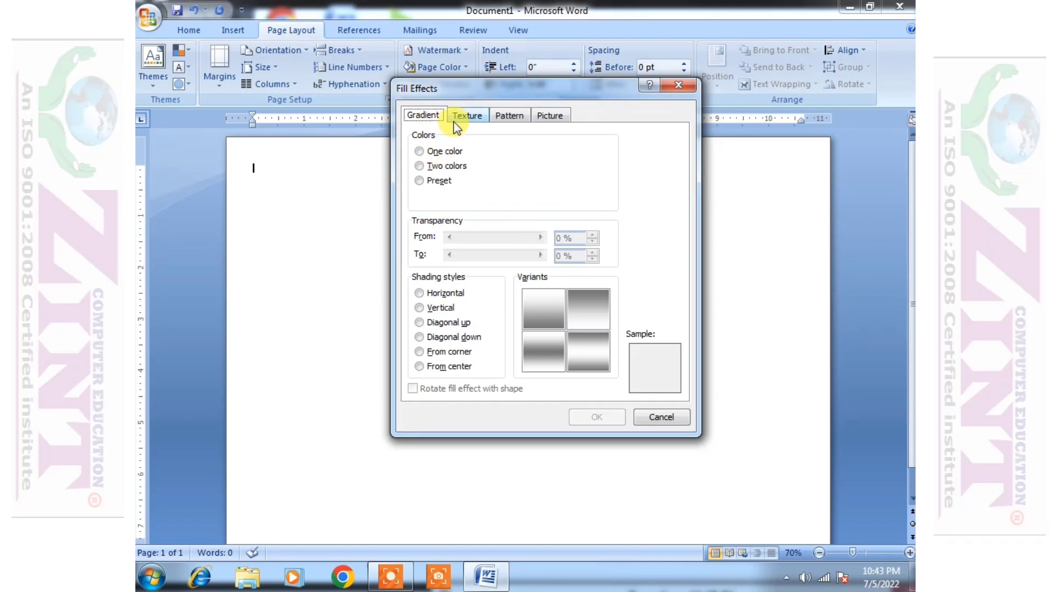
- Apply a two-colour gradient from light blue to light orange as the page background
click(445, 165)
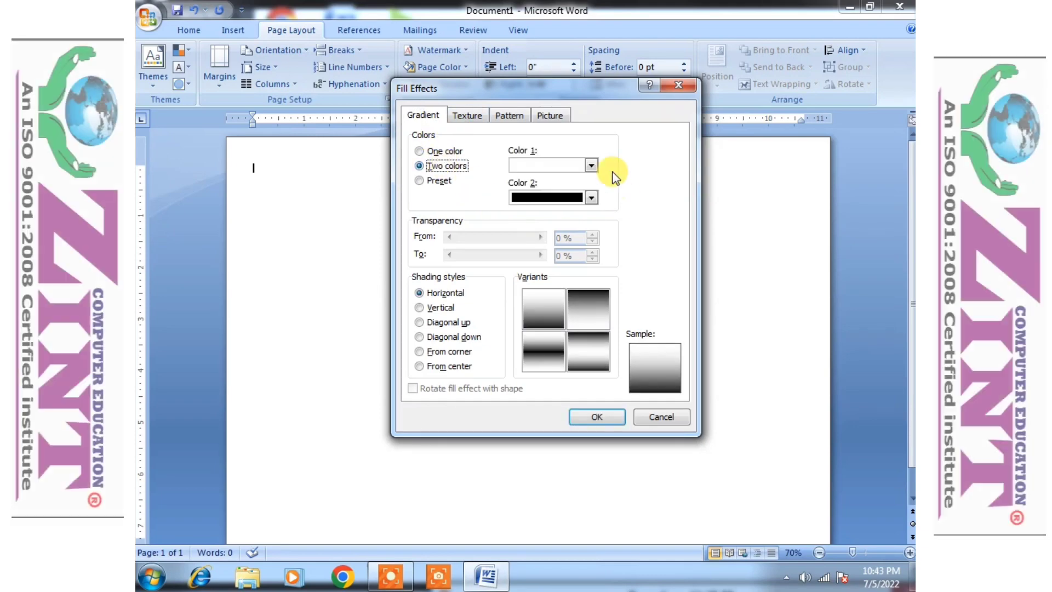
click(592, 165)
click(591, 164)
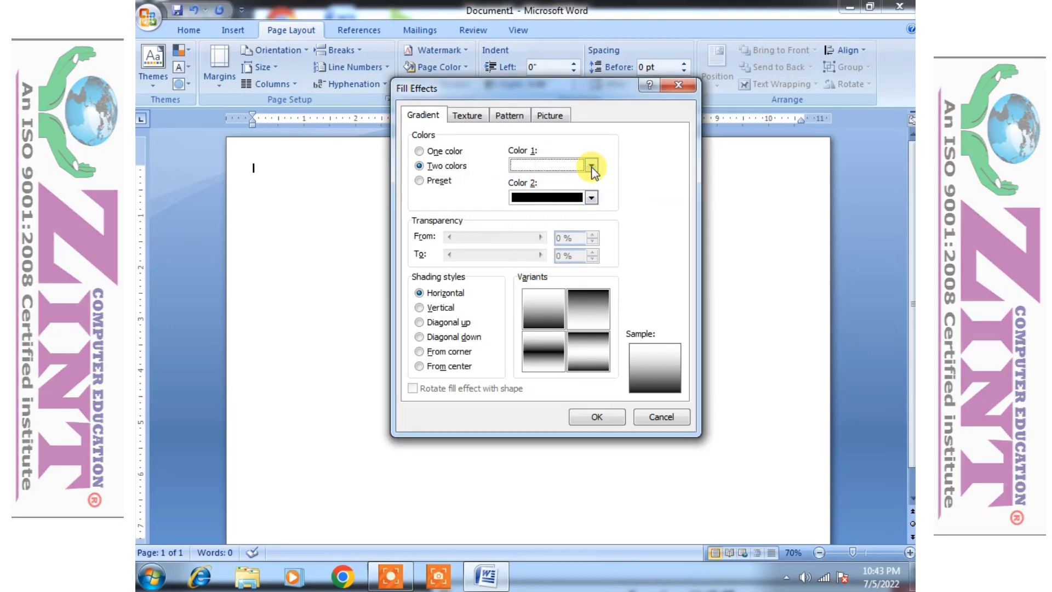
click(591, 165)
click(570, 227)
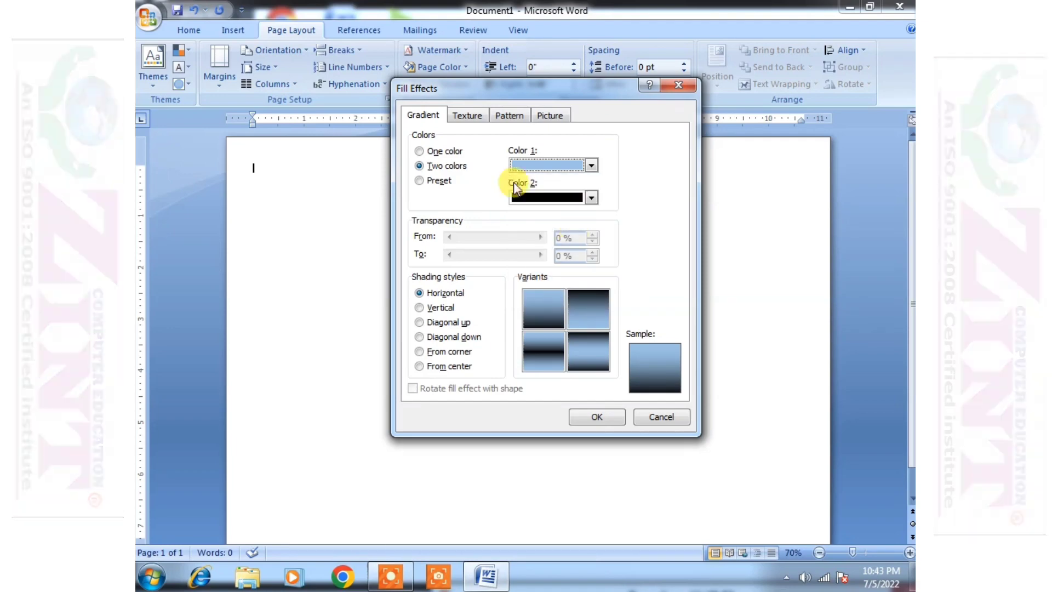
click(589, 196)
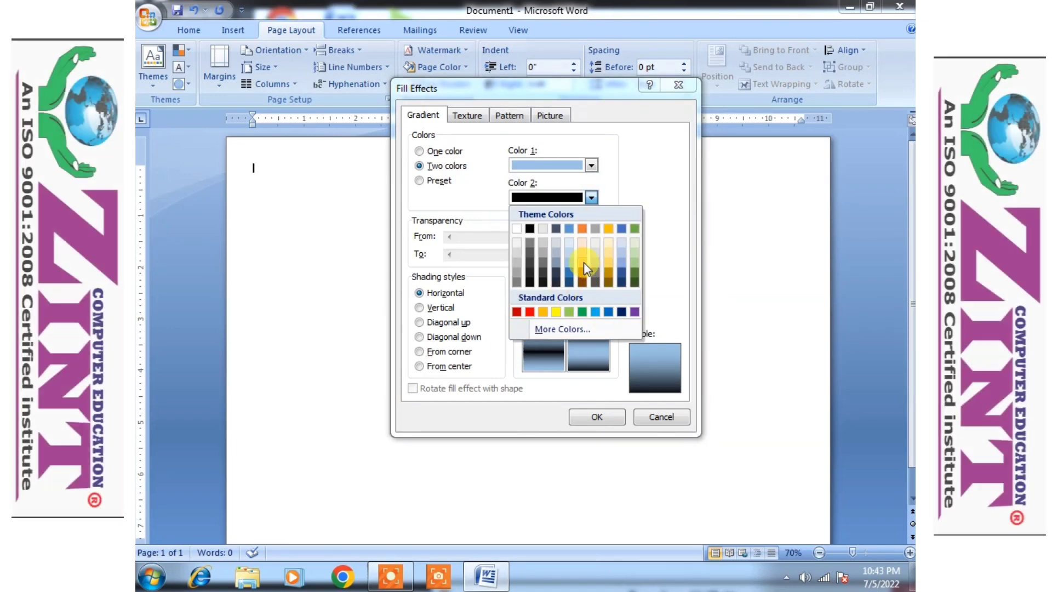
click(583, 262)
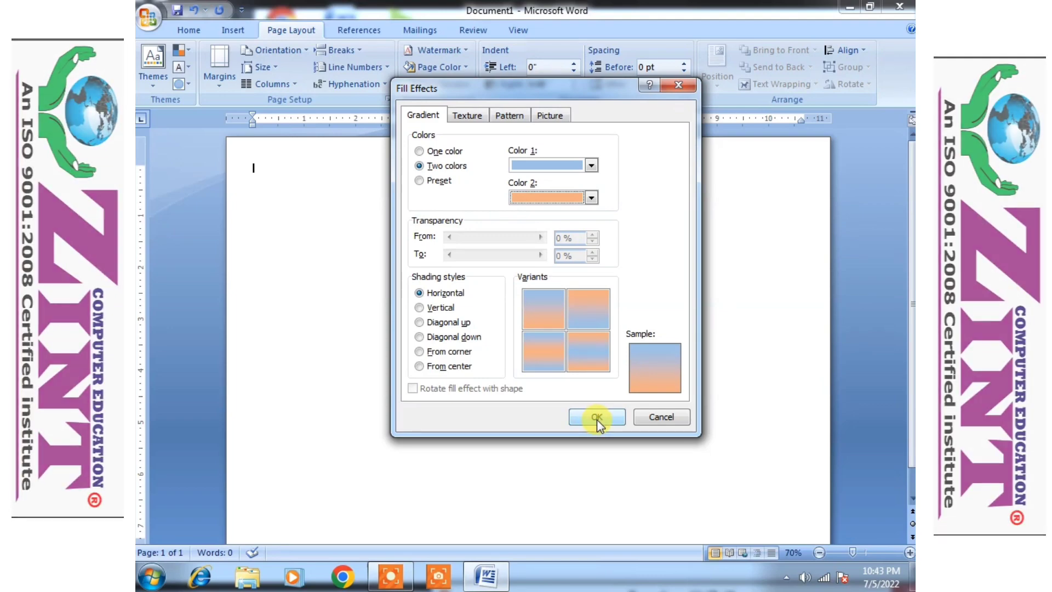
click(597, 417)
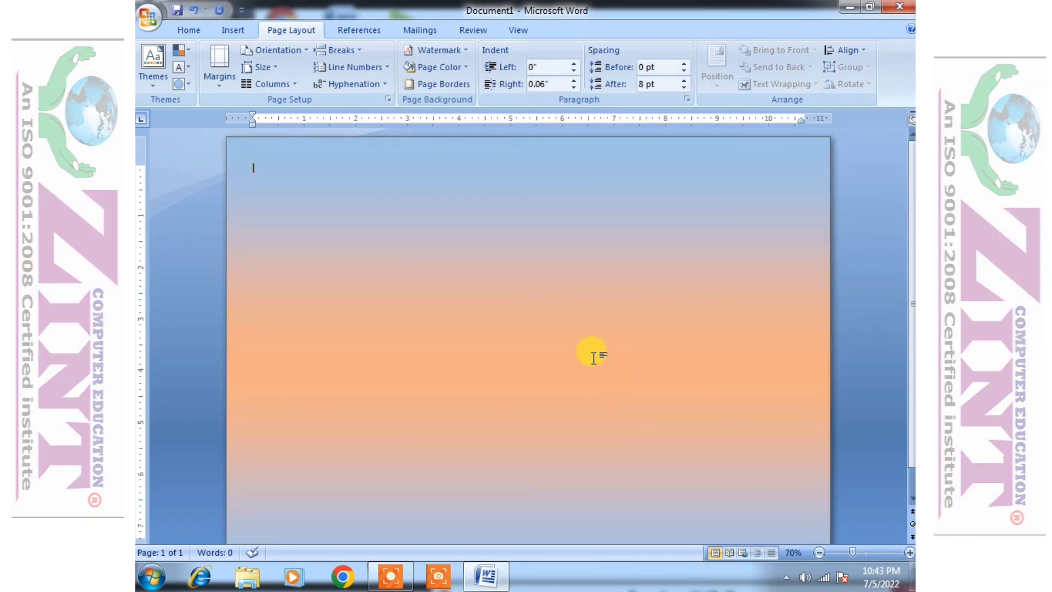
- Reopen the page colour Fill Effects settings
scroll(593, 357, down, 2)
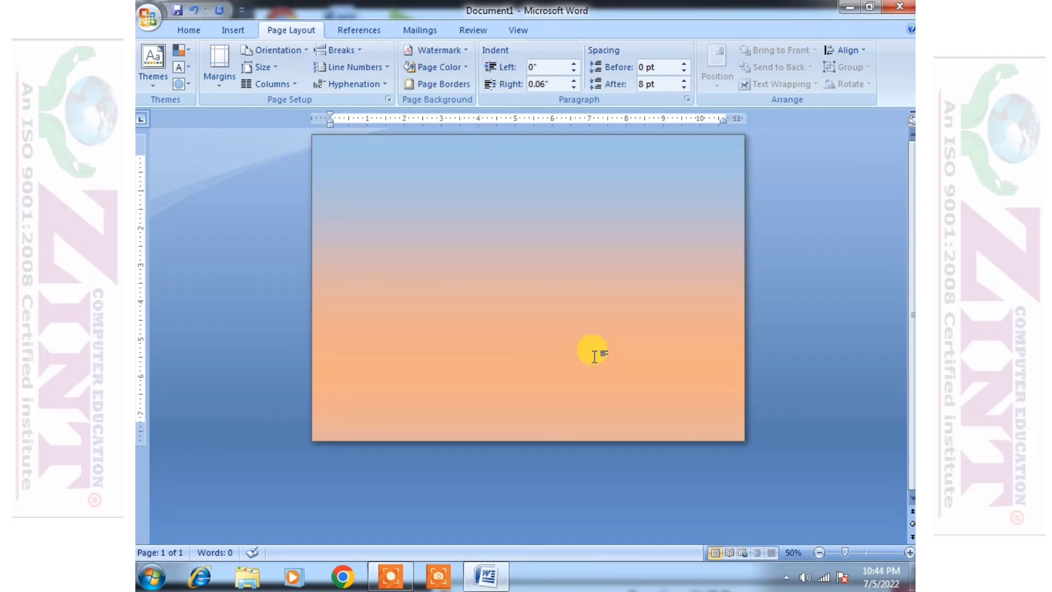
scroll(593, 355, up, 1)
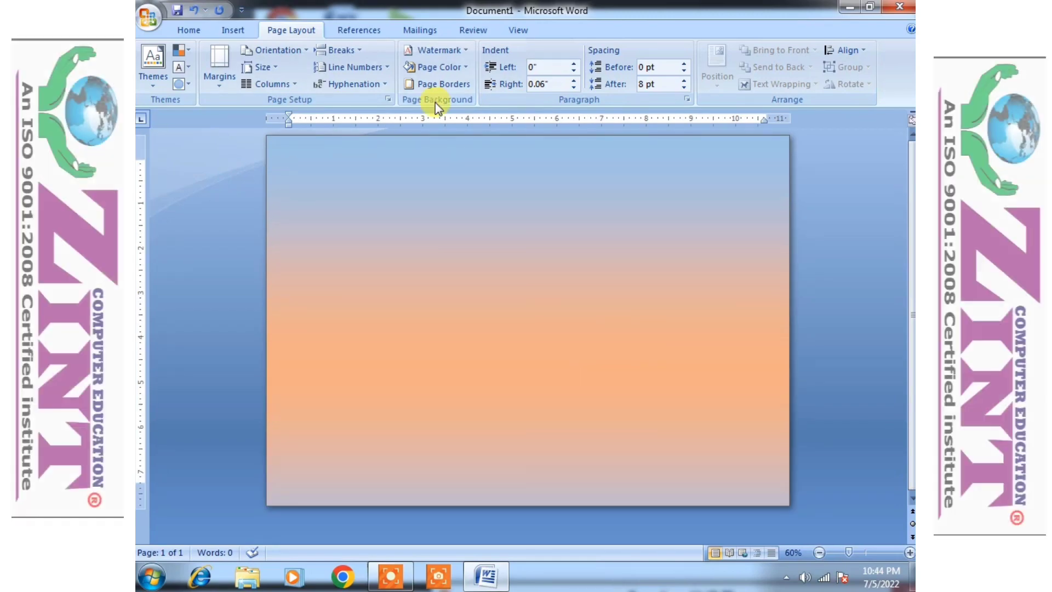
click(437, 66)
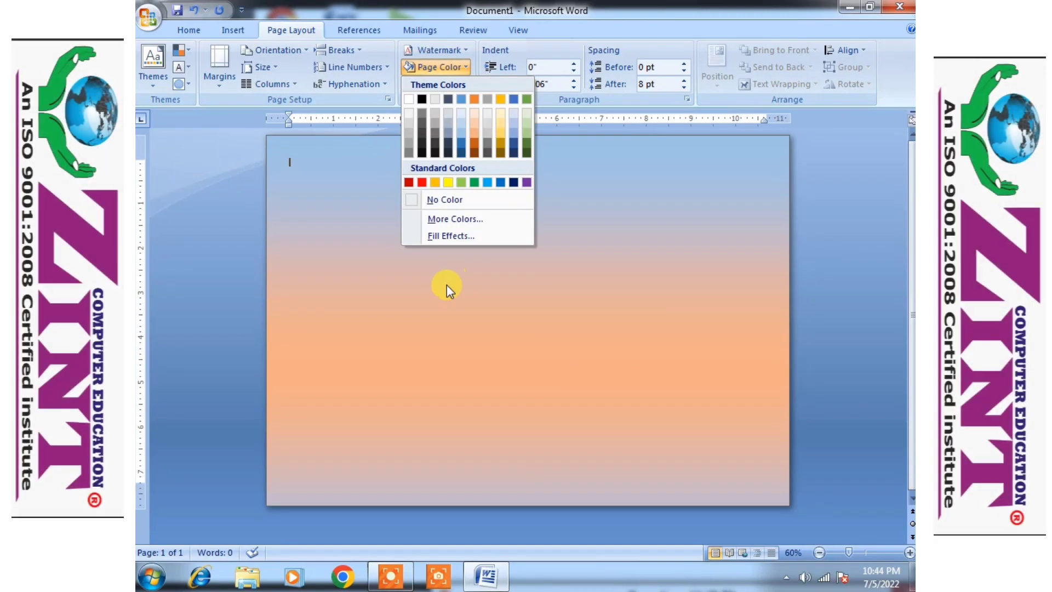
click(447, 242)
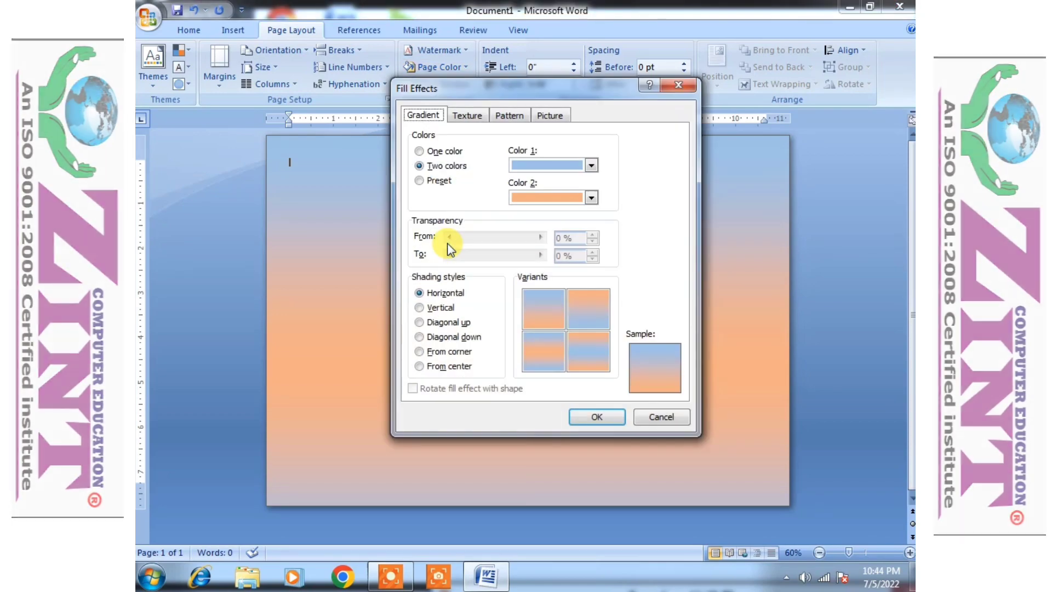
- Apply the Bouquet texture as the page background
click(463, 115)
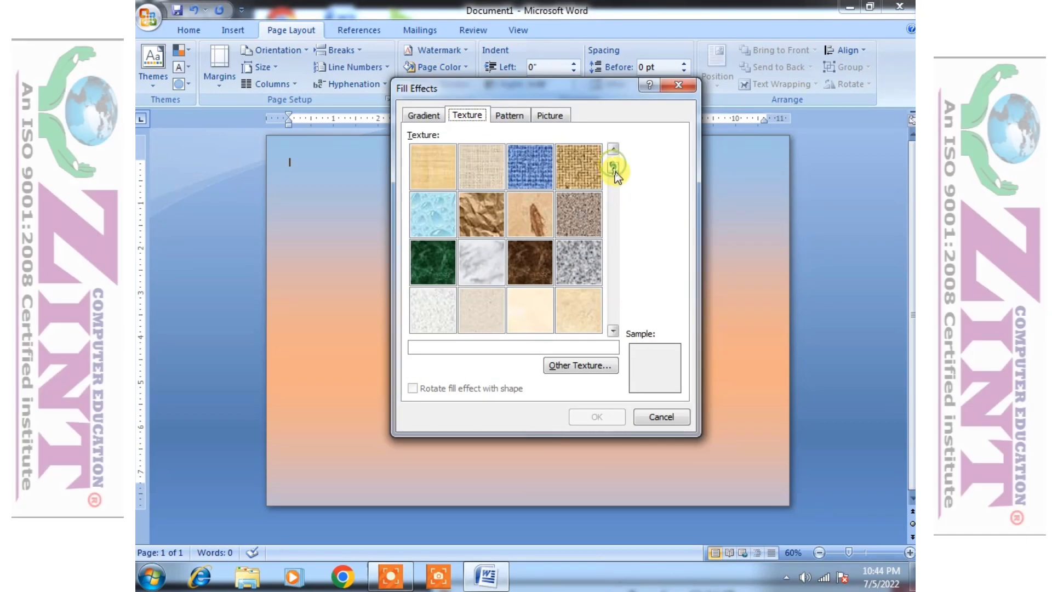
click(612, 332)
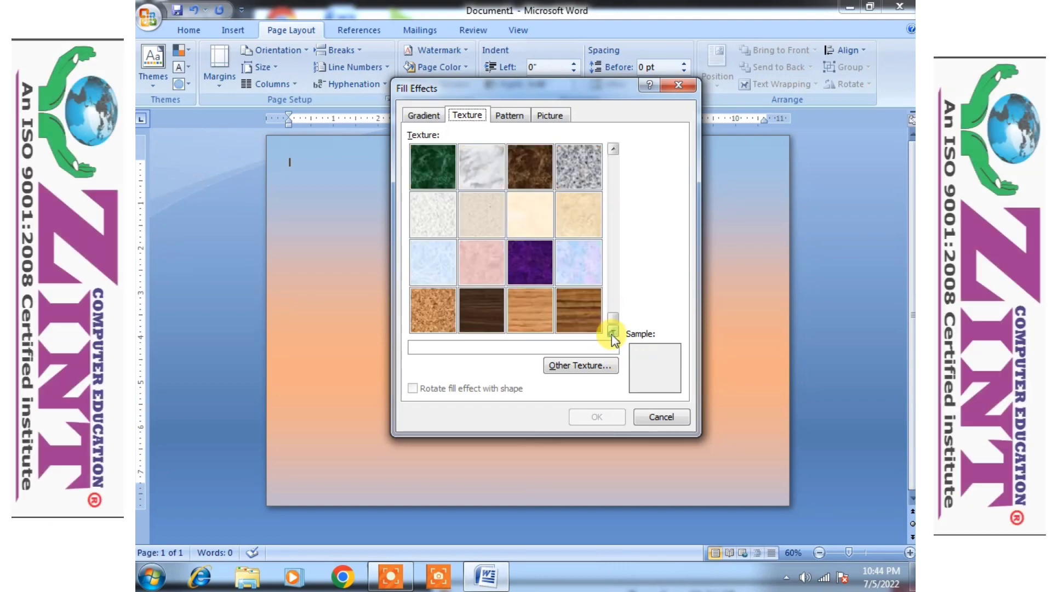
click(438, 265)
click(578, 269)
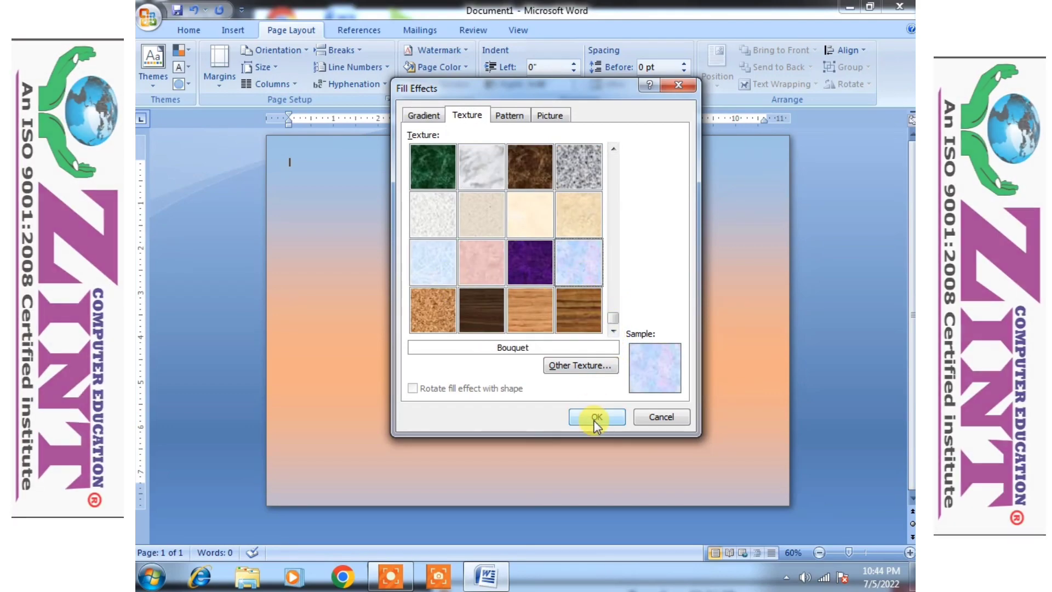
click(597, 417)
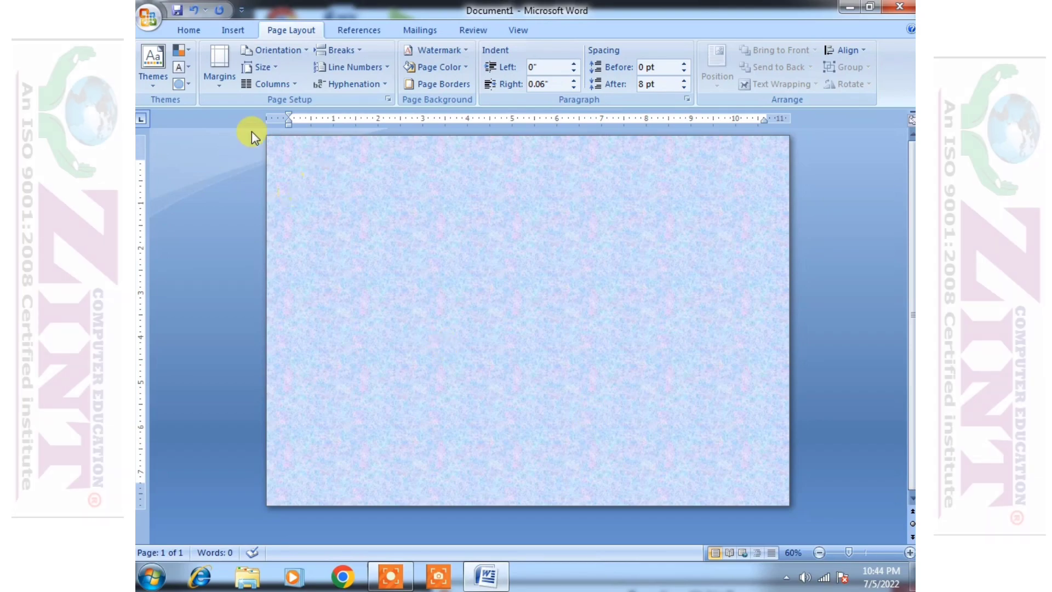
- Apply a Light vertical pattern with orange foreground and dark grey background to the page
click(441, 67)
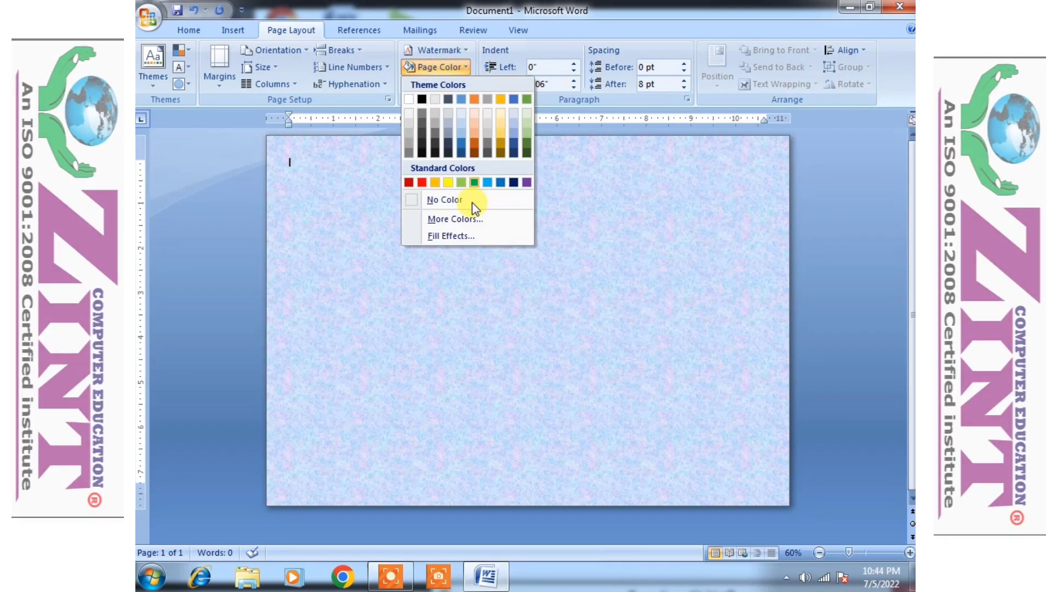
click(461, 235)
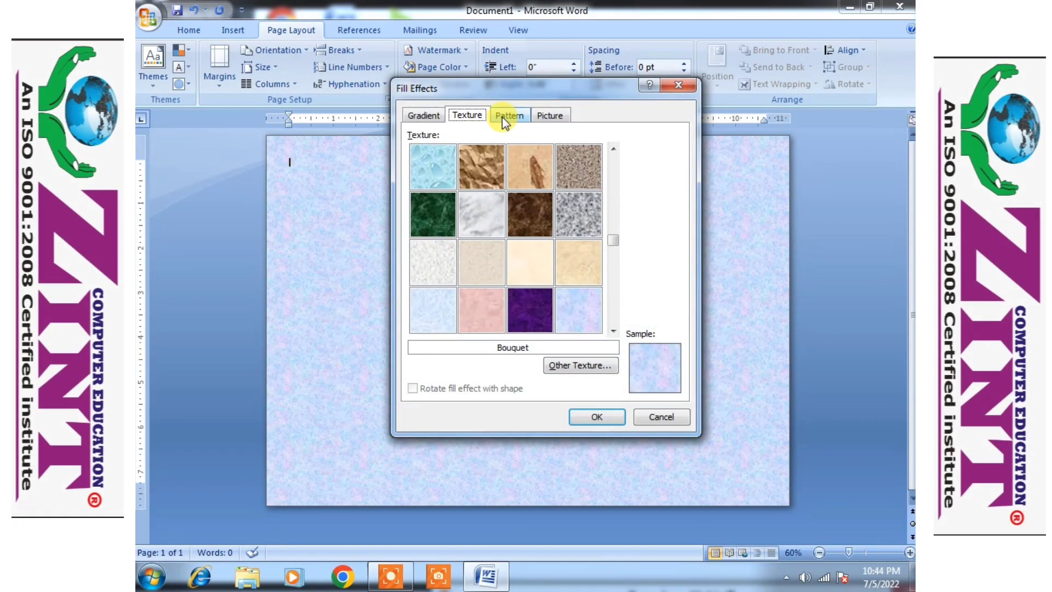
click(502, 116)
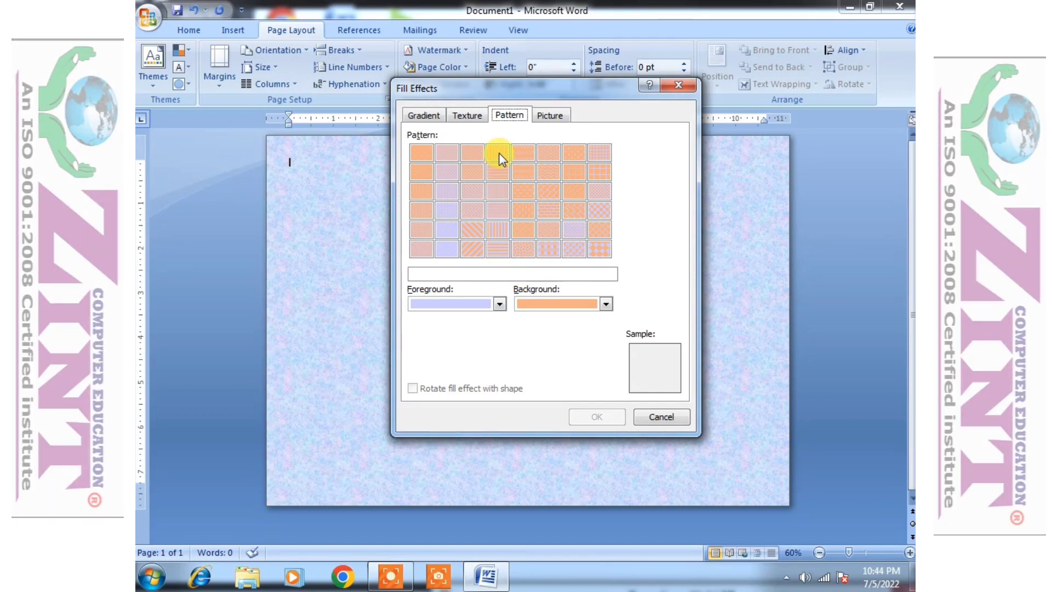
click(498, 155)
click(499, 303)
click(484, 373)
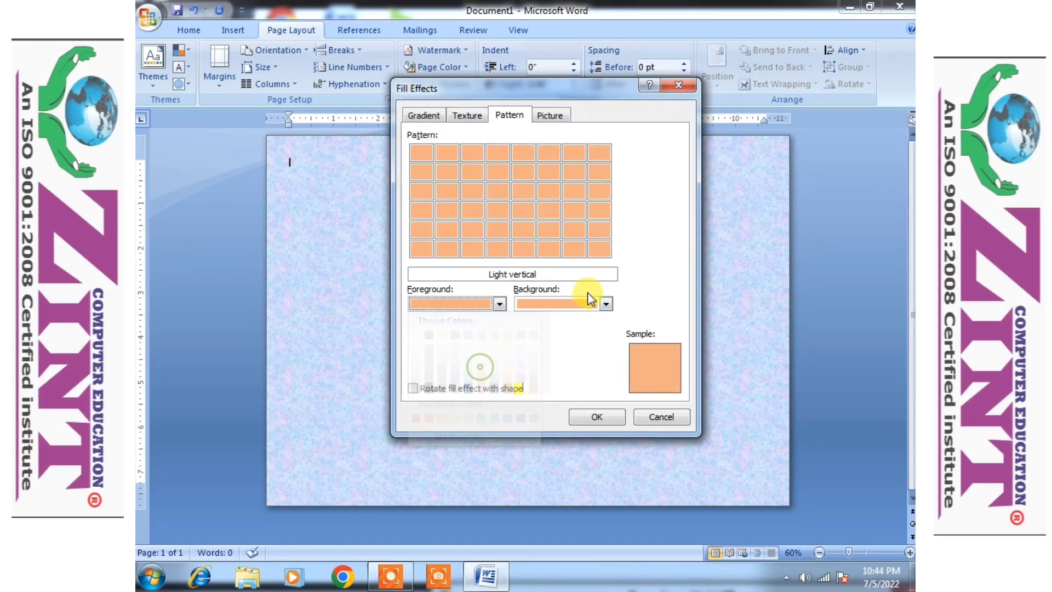
click(605, 303)
click(537, 370)
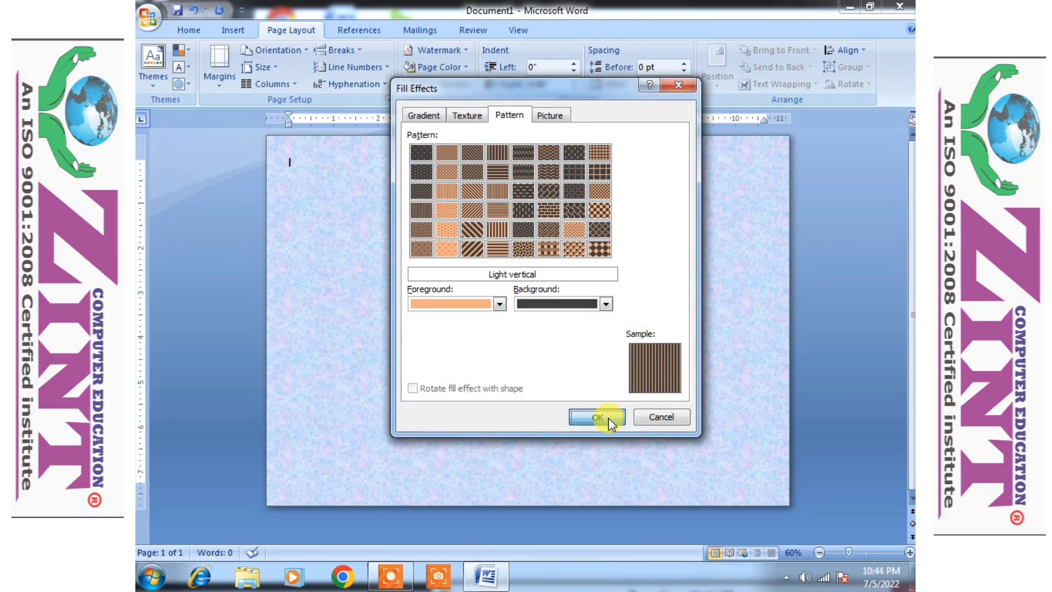
click(606, 416)
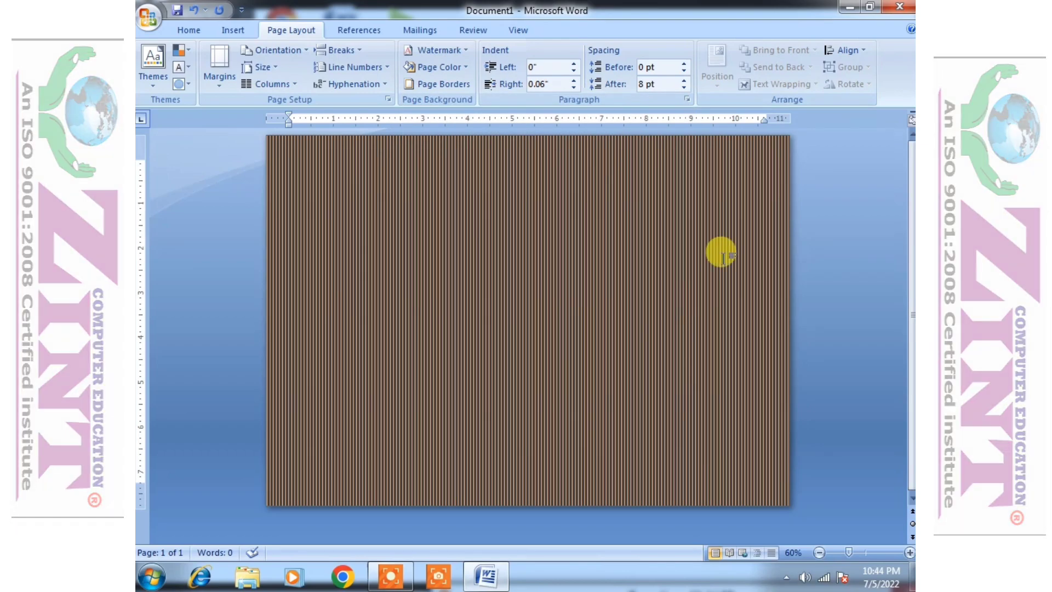
- Use the Tulips picture from Sample Pictures as the page background
click(457, 67)
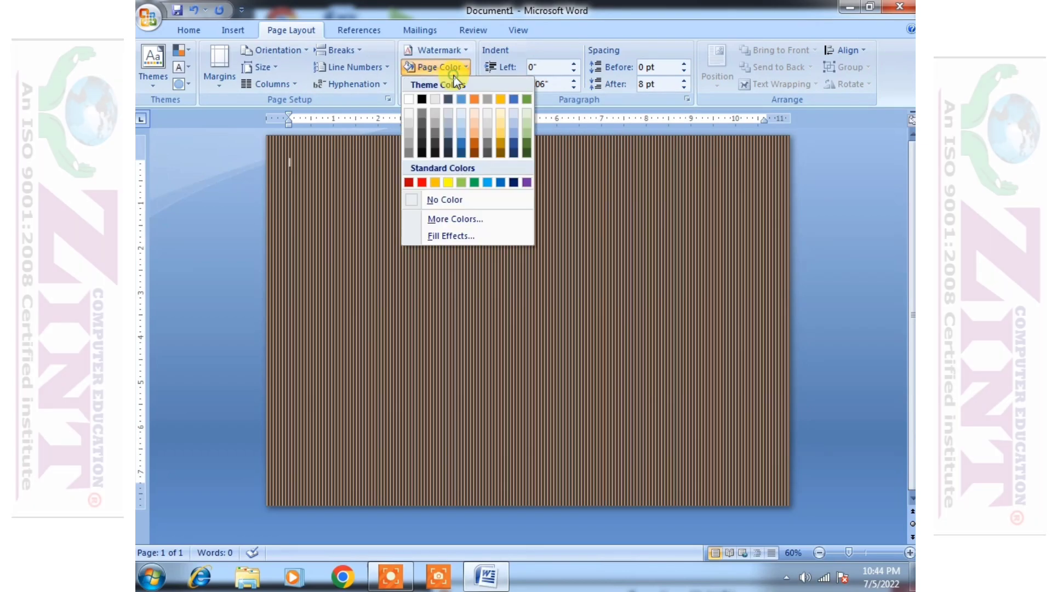
click(457, 237)
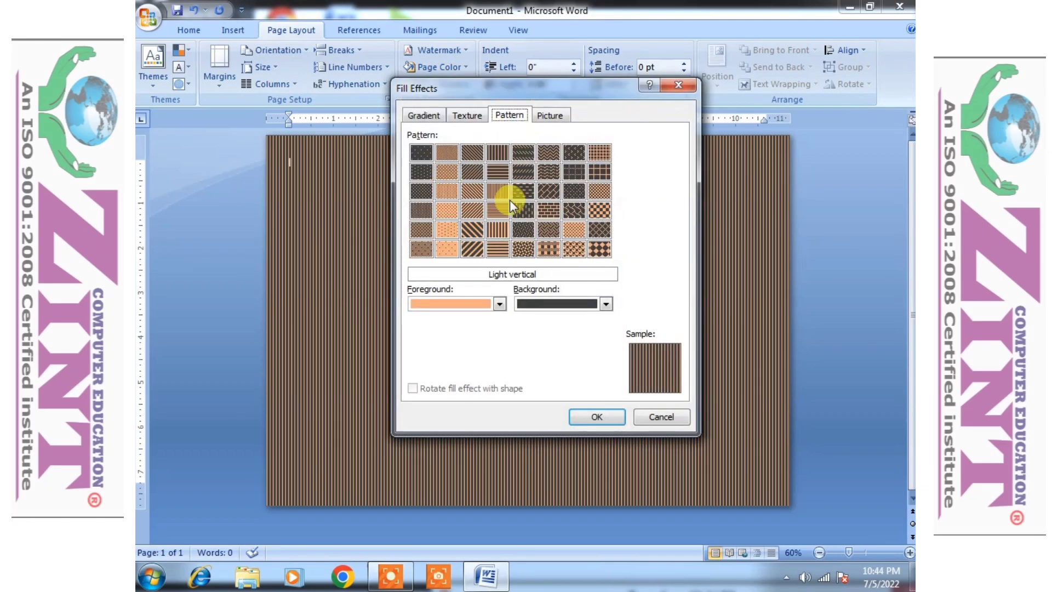
click(550, 115)
click(570, 300)
double_click(563, 377)
click(809, 362)
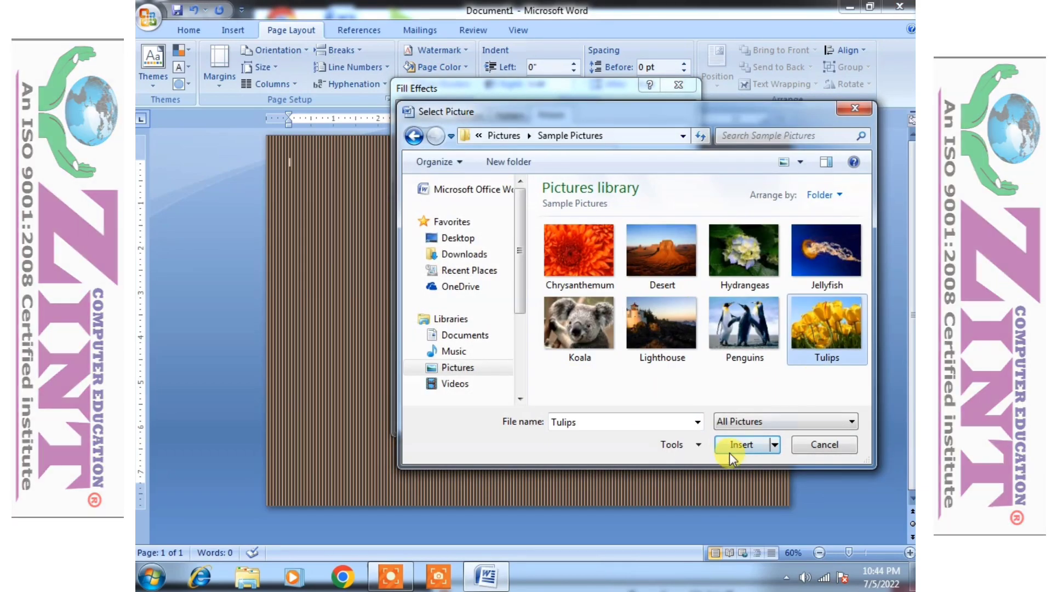
click(737, 445)
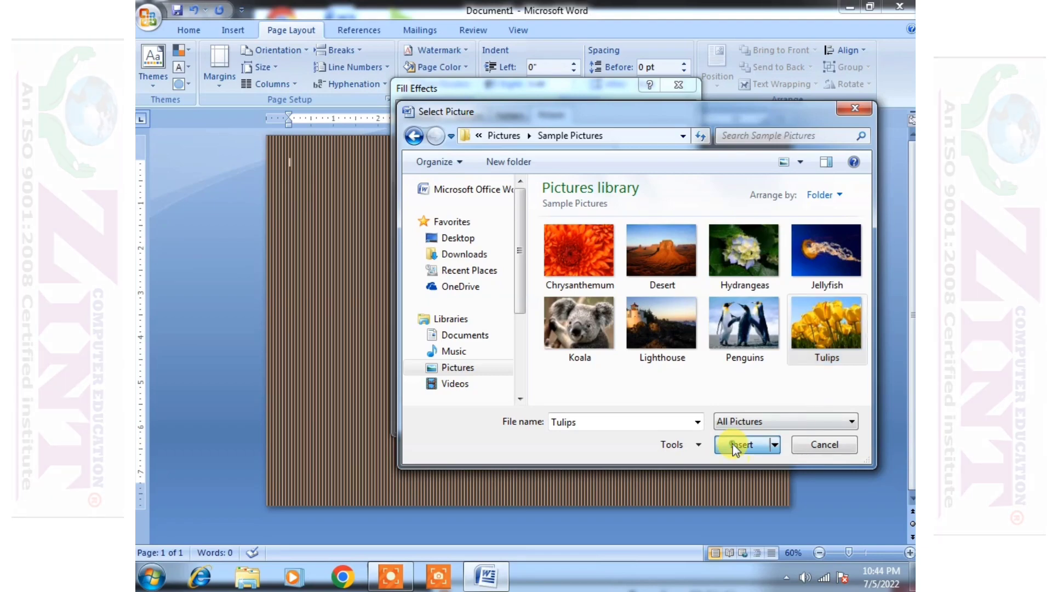
click(596, 416)
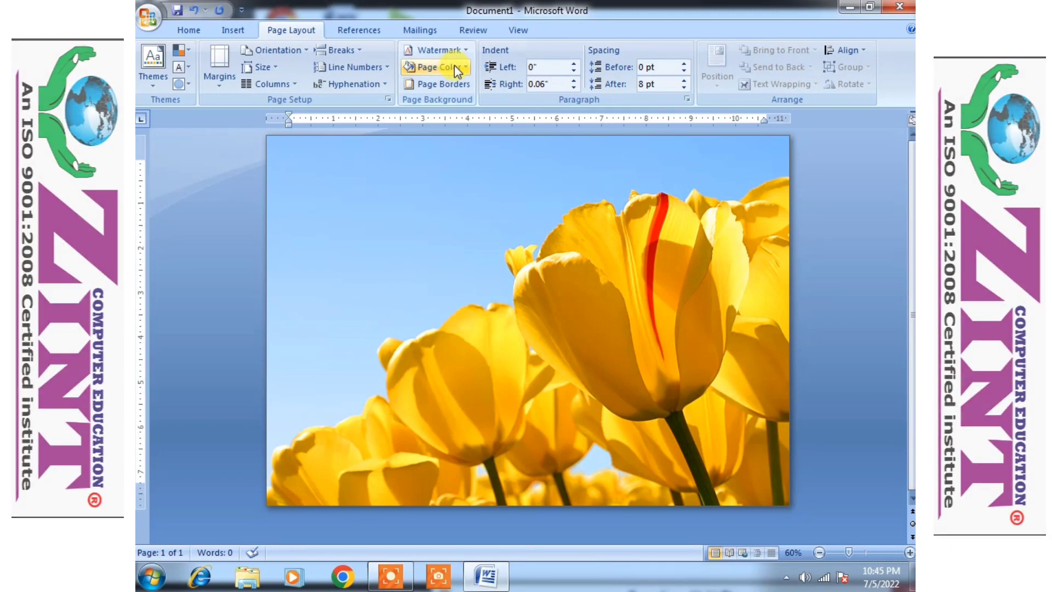
- Replace the picture with a two-colour gradient from light blue to peach
click(455, 66)
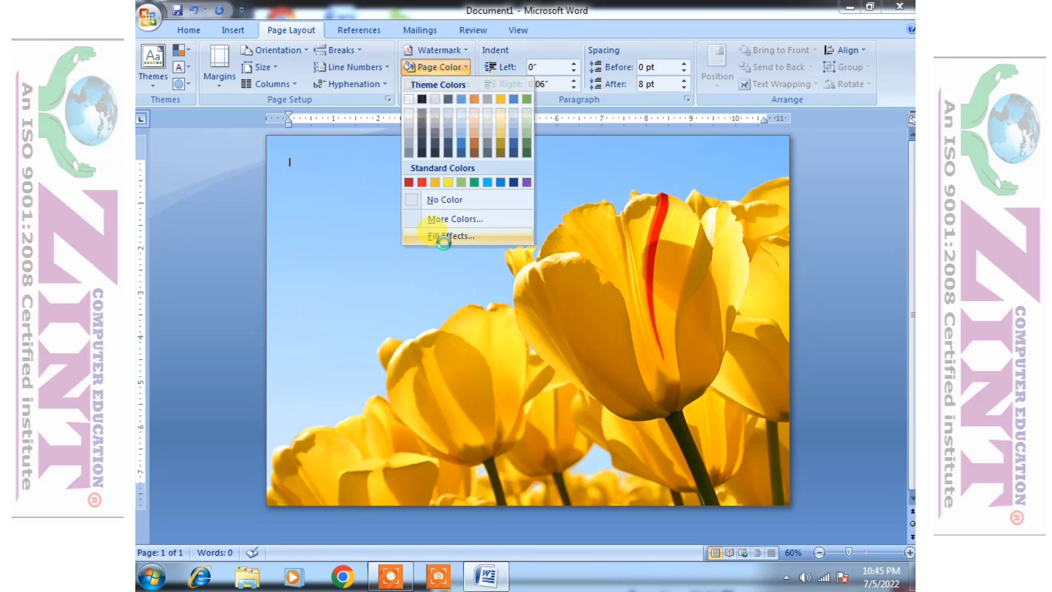
click(449, 236)
click(423, 115)
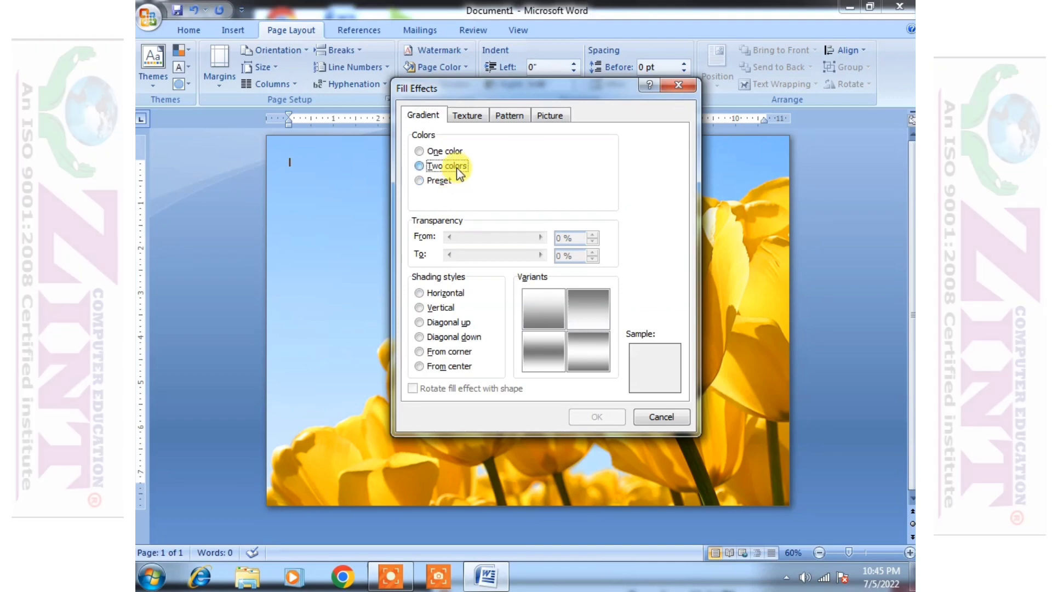
click(455, 168)
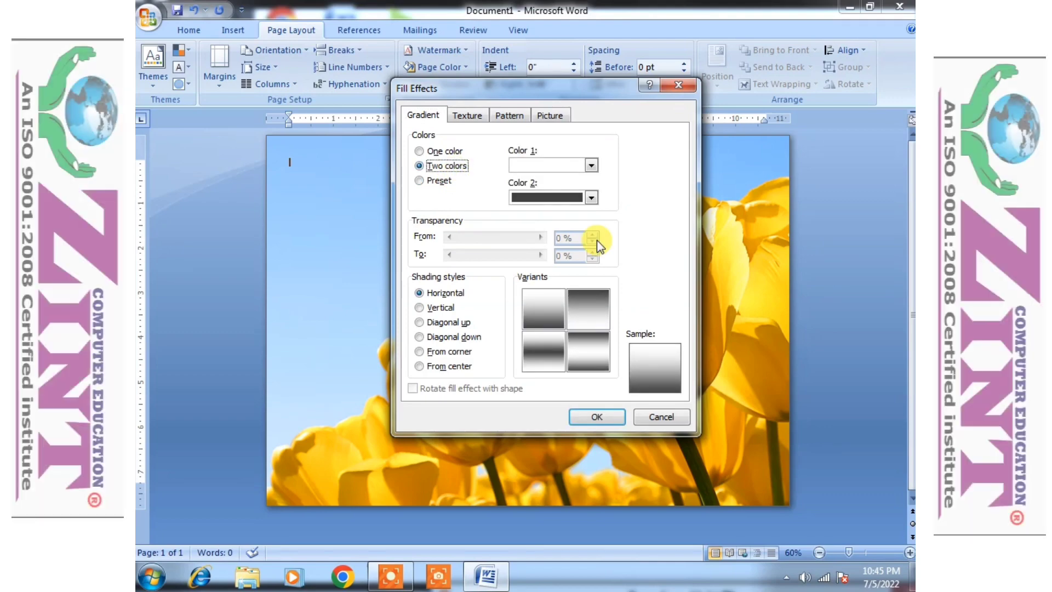
click(591, 166)
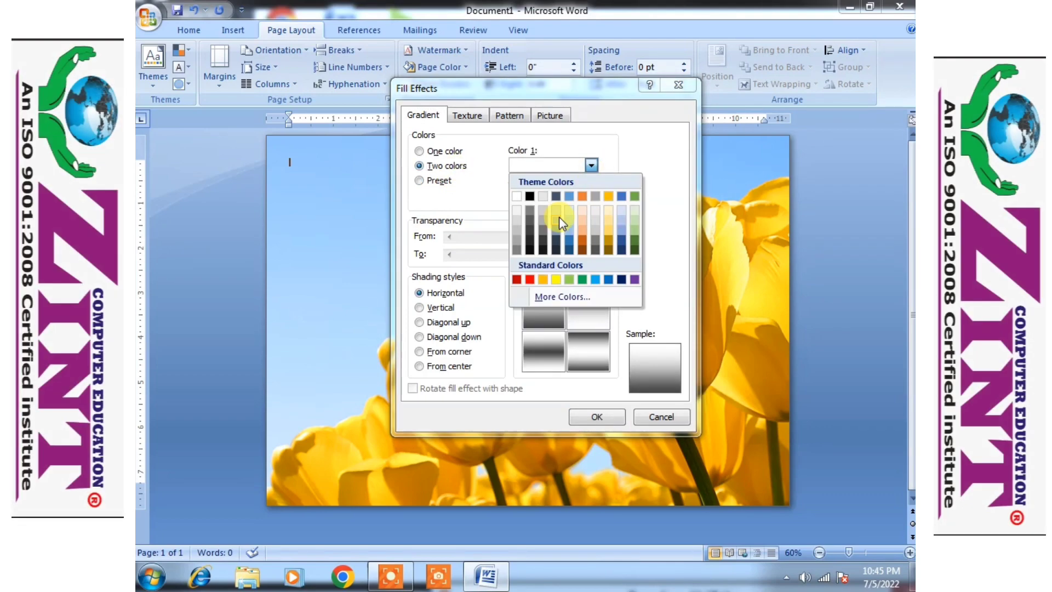
click(573, 229)
click(591, 197)
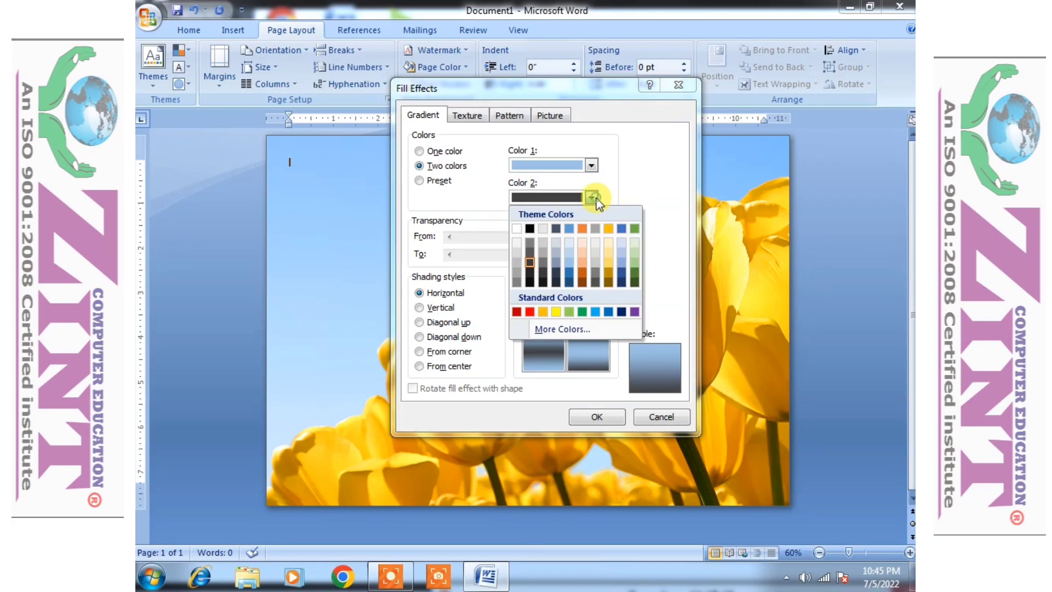
click(579, 264)
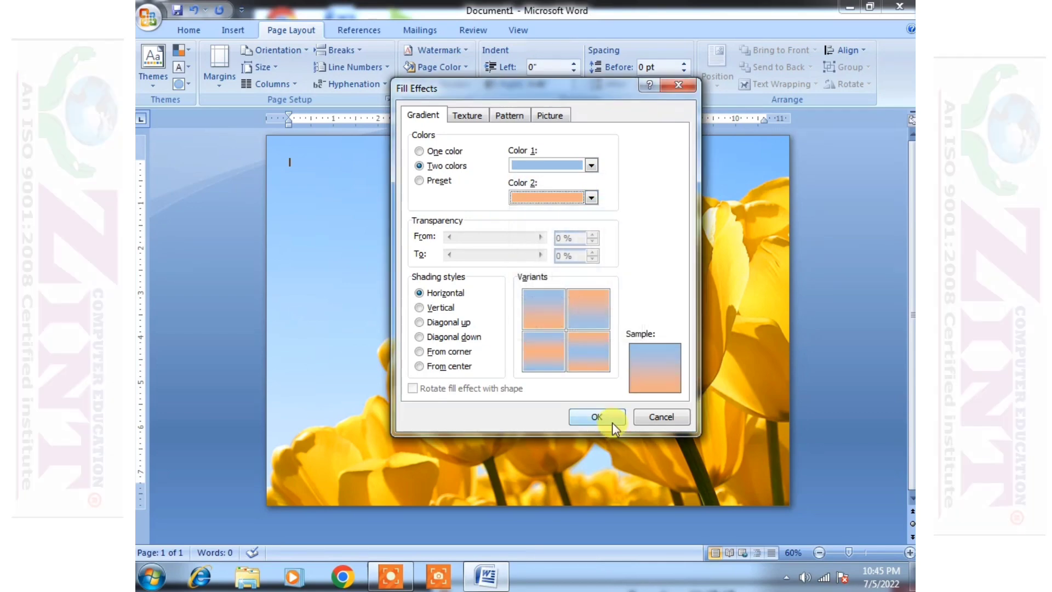
click(597, 416)
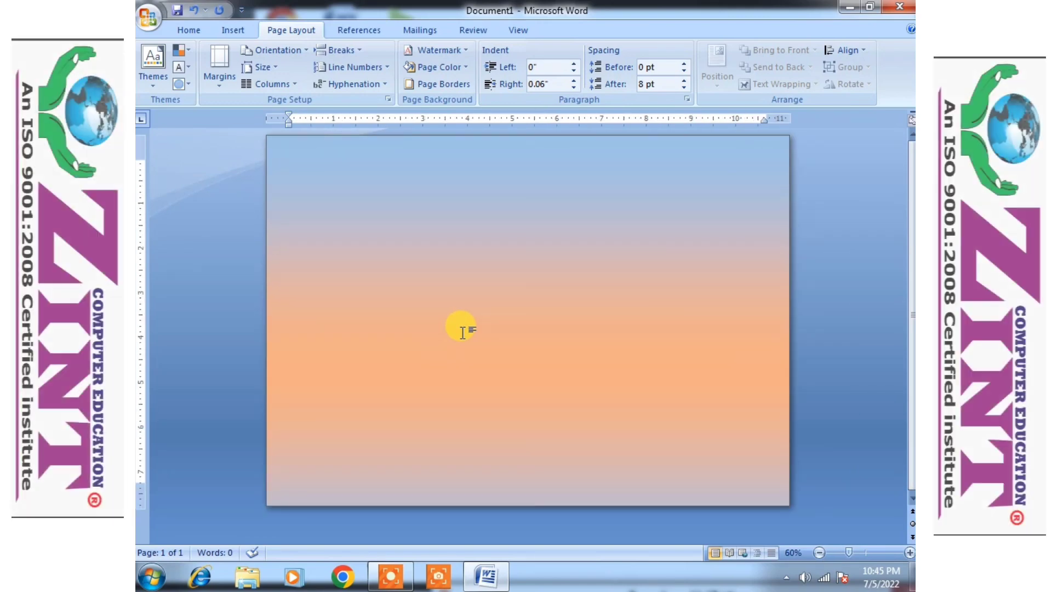
- Give the page a red box border in the thick 3 pt hatched line style
click(441, 85)
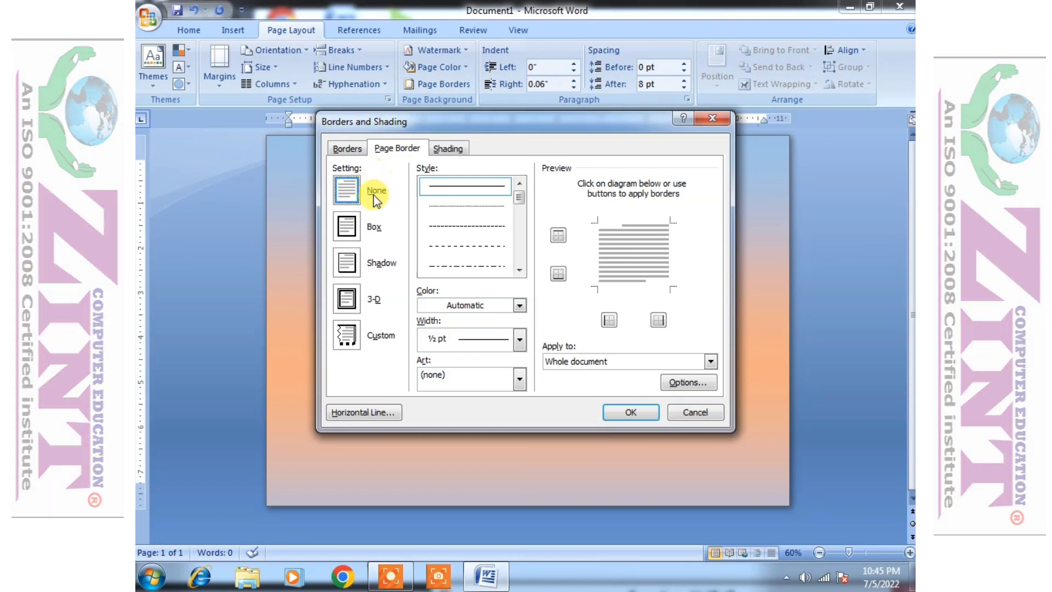
click(356, 231)
click(492, 231)
click(518, 267)
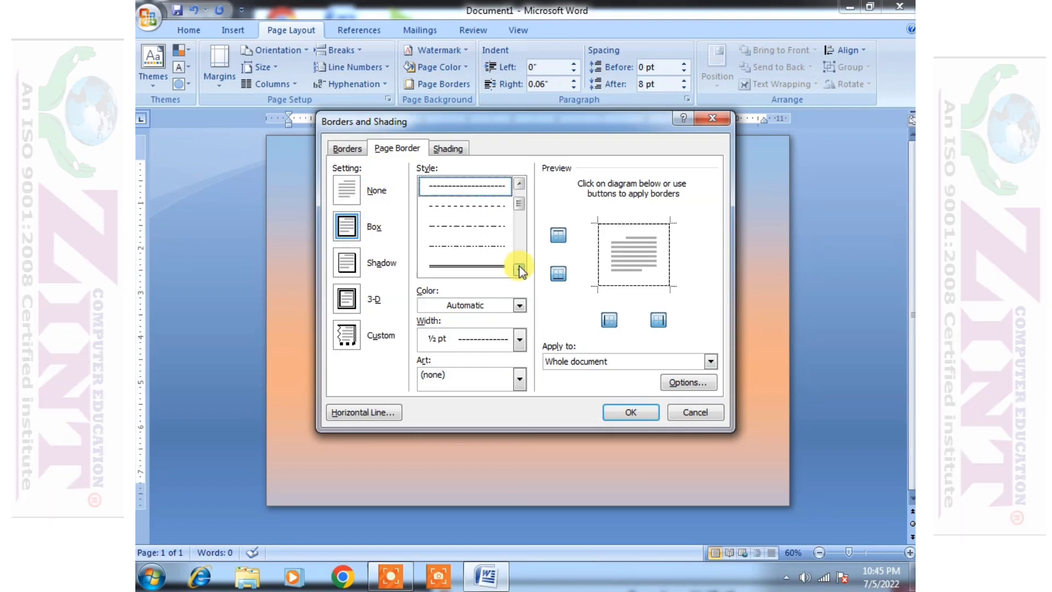
click(456, 228)
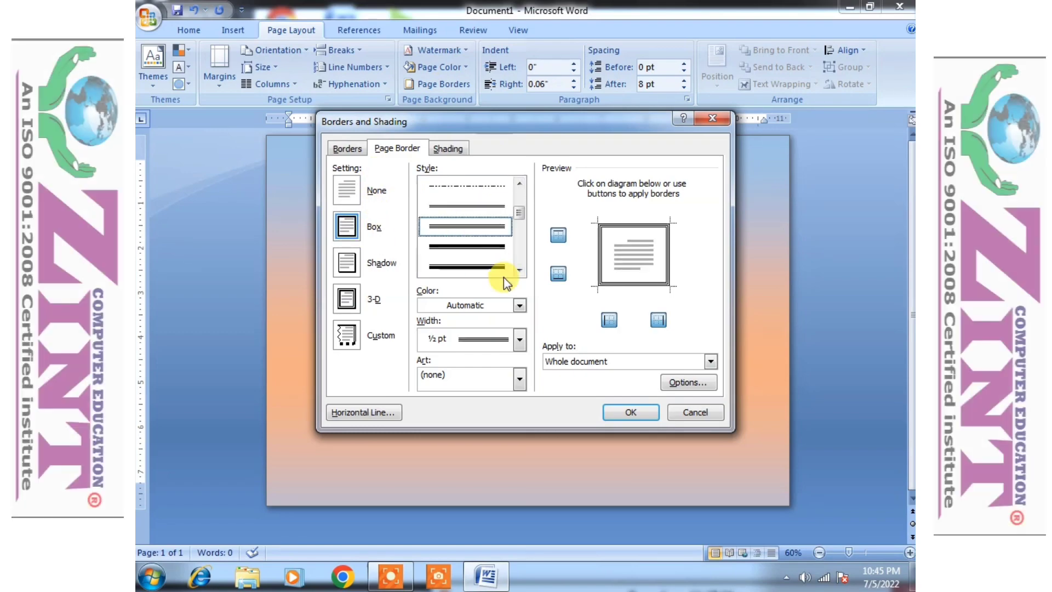
click(519, 269)
click(519, 270)
click(519, 269)
click(469, 266)
click(518, 270)
click(518, 270)
click(474, 267)
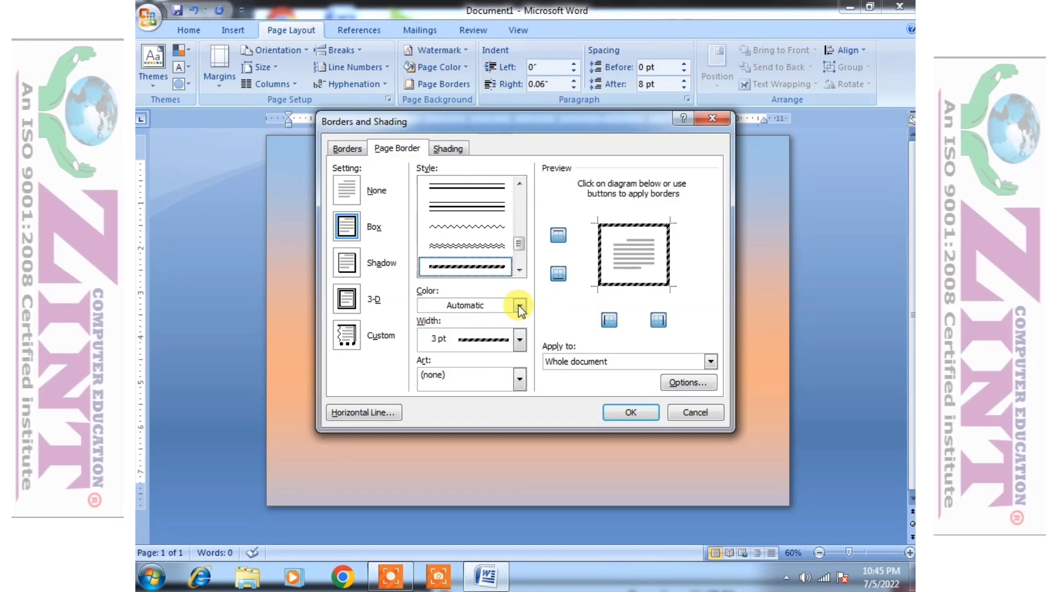
click(518, 305)
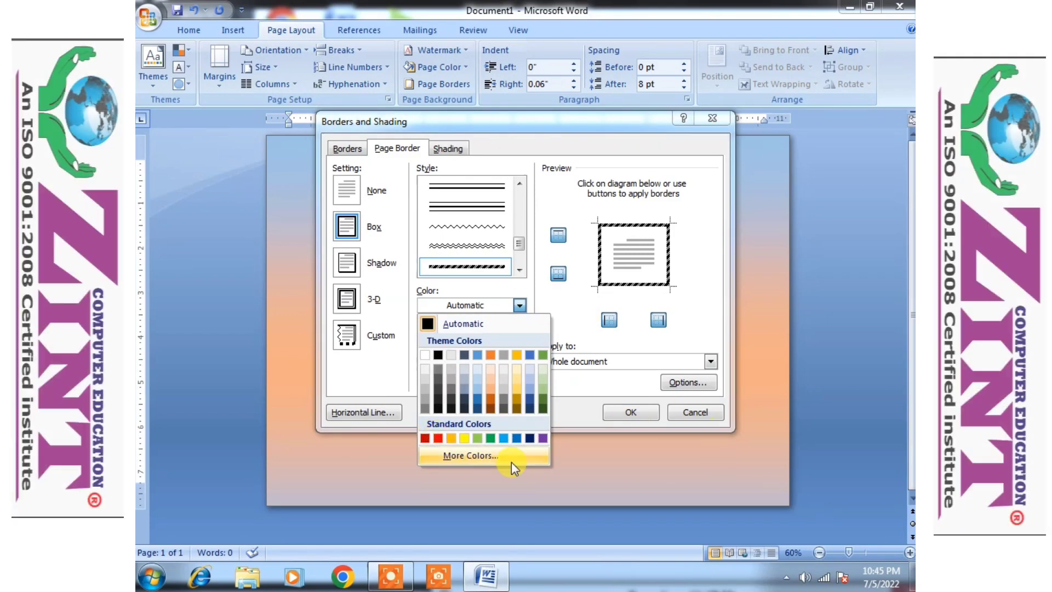
click(437, 438)
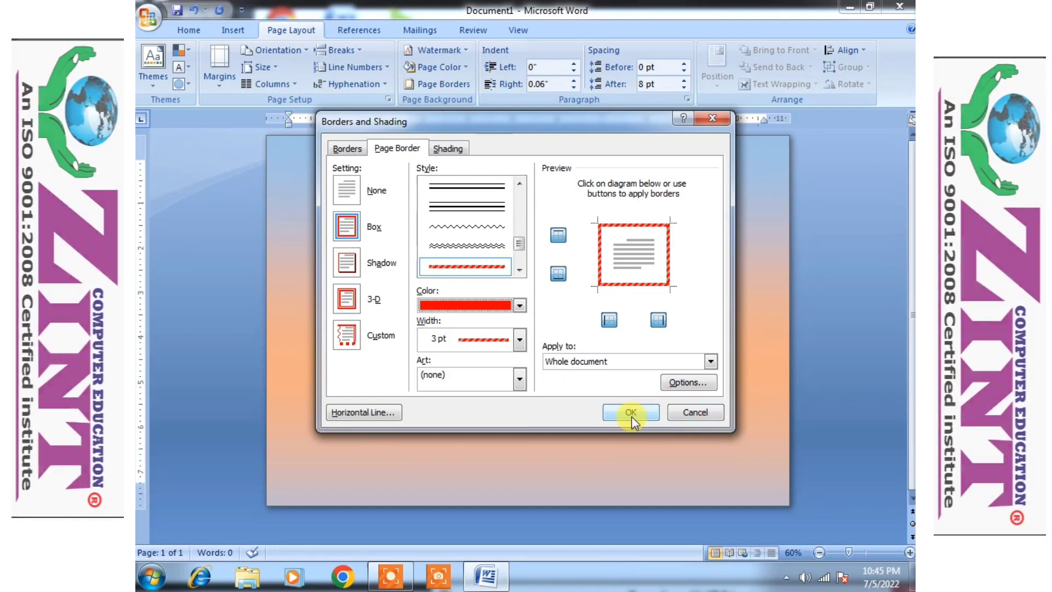
click(629, 414)
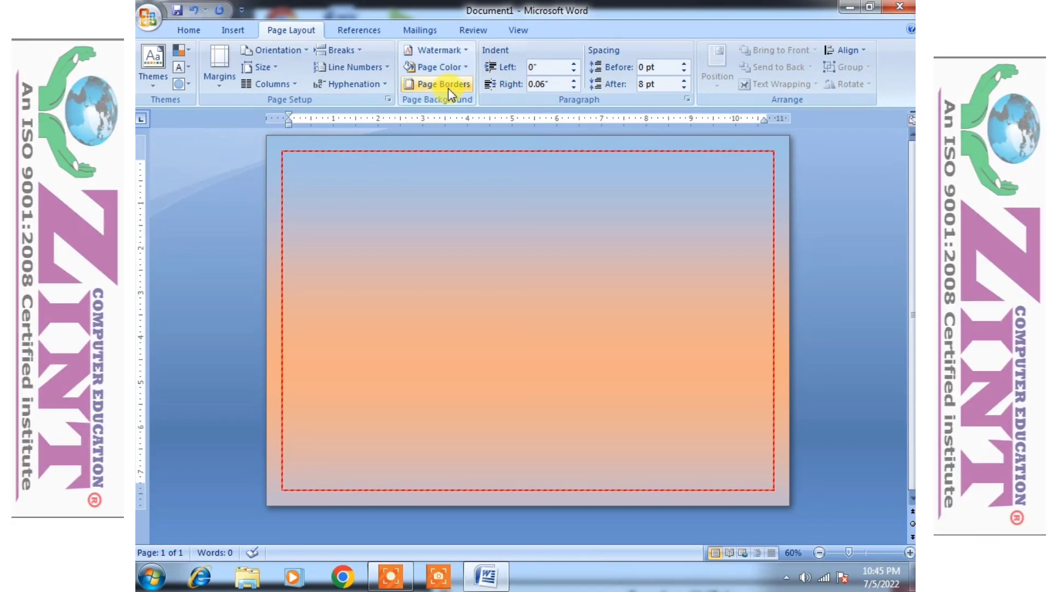
- Apply the hot-air-balloon art border around the page
click(451, 87)
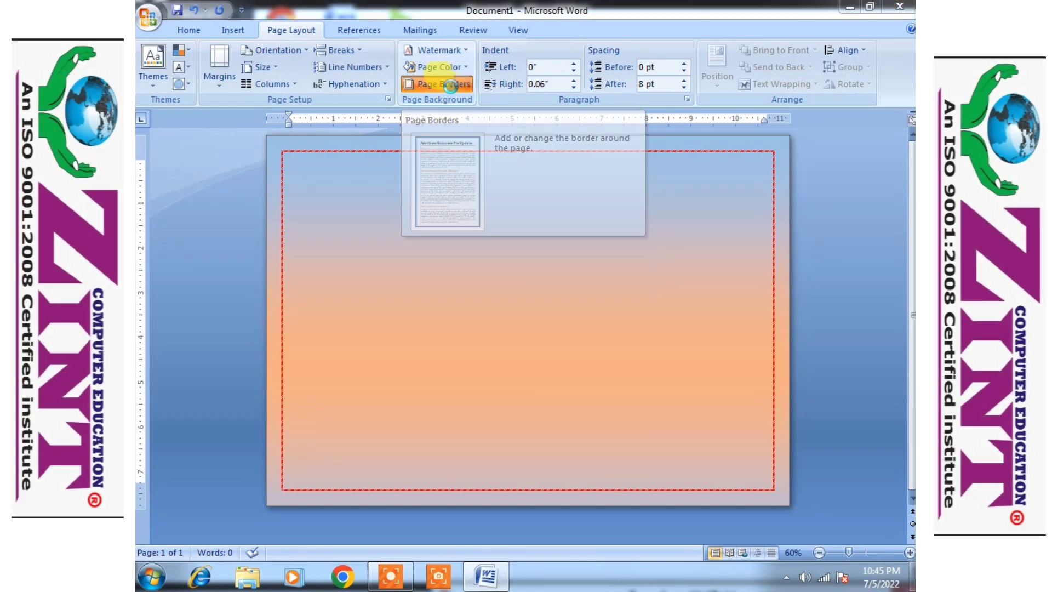
click(519, 378)
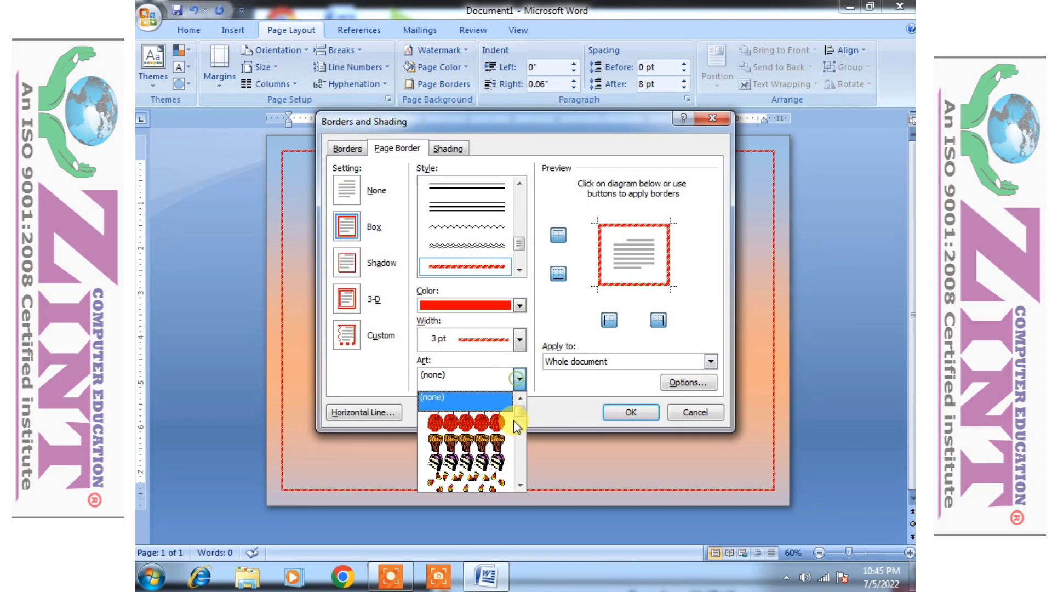
click(522, 481)
click(523, 481)
click(523, 482)
click(524, 481)
click(525, 482)
click(526, 482)
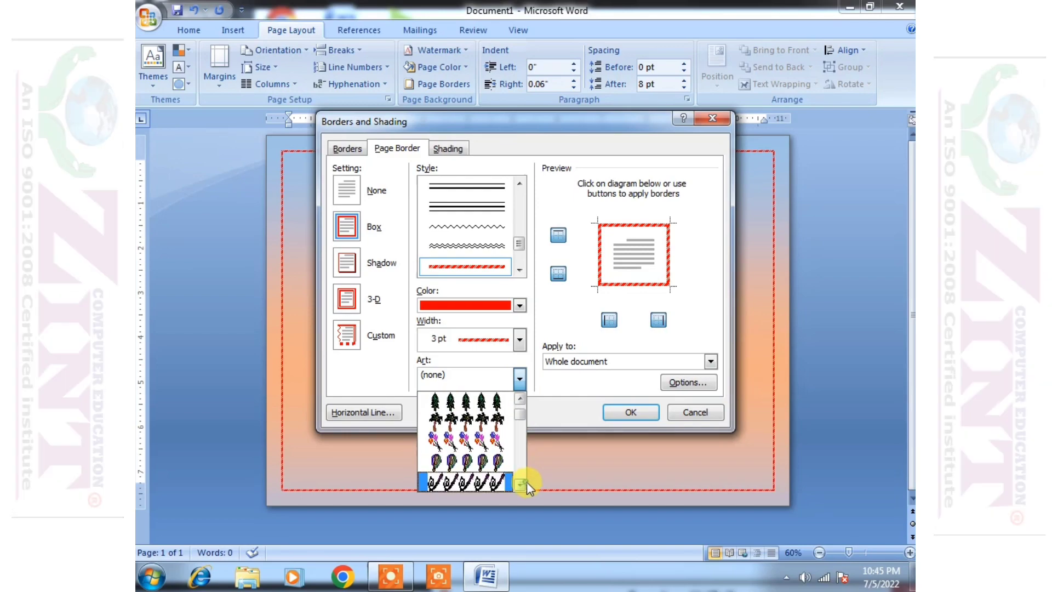
click(527, 481)
click(495, 437)
click(518, 382)
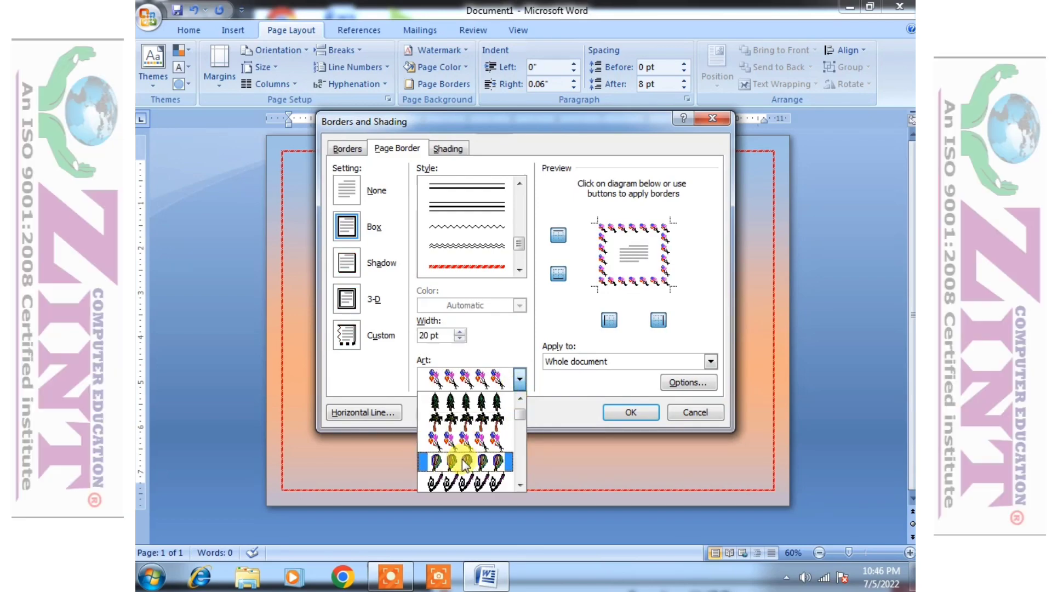
click(461, 459)
click(628, 411)
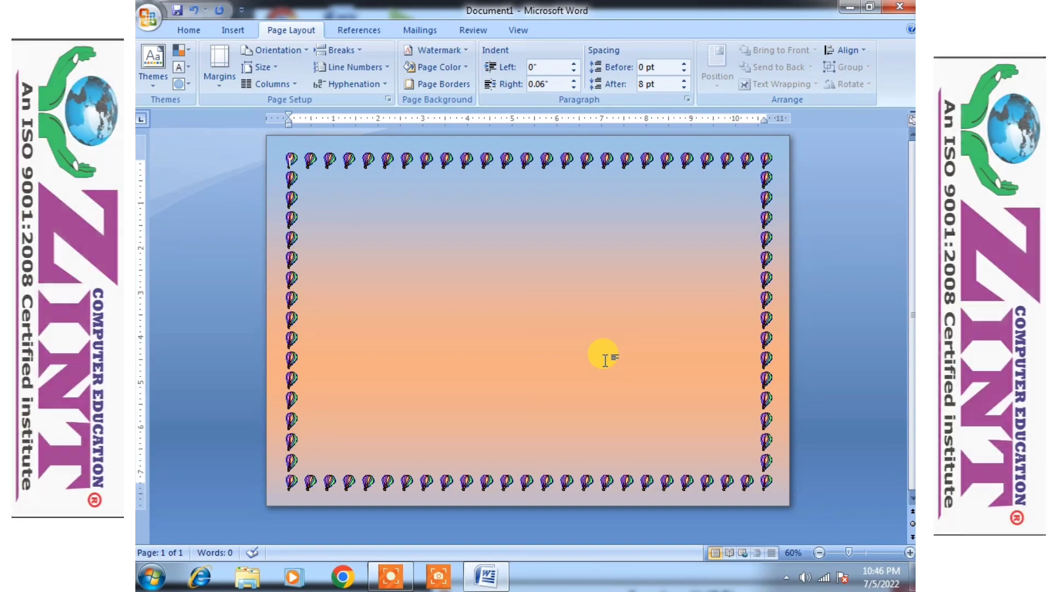
- Replace the art border with a thin single-line red ½ pt border
click(430, 87)
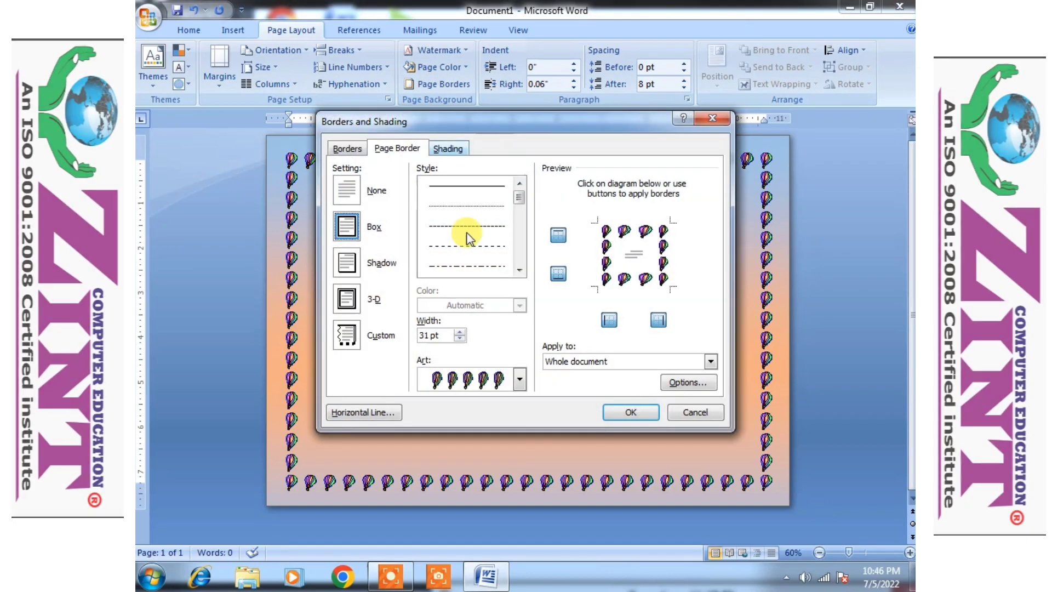
click(460, 219)
scroll(520, 270, down, 4)
click(466, 226)
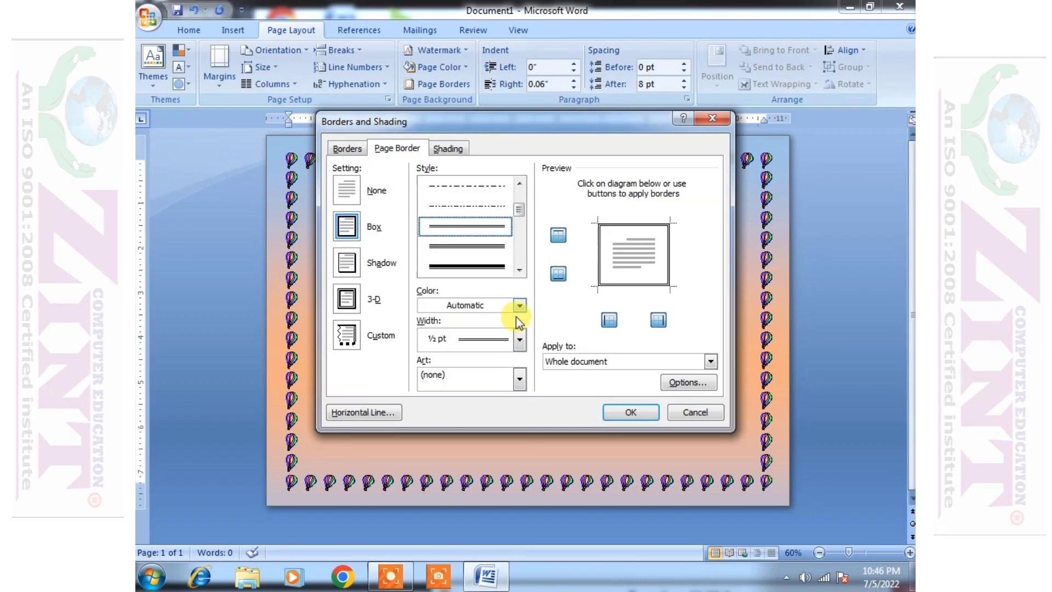
click(518, 307)
click(441, 437)
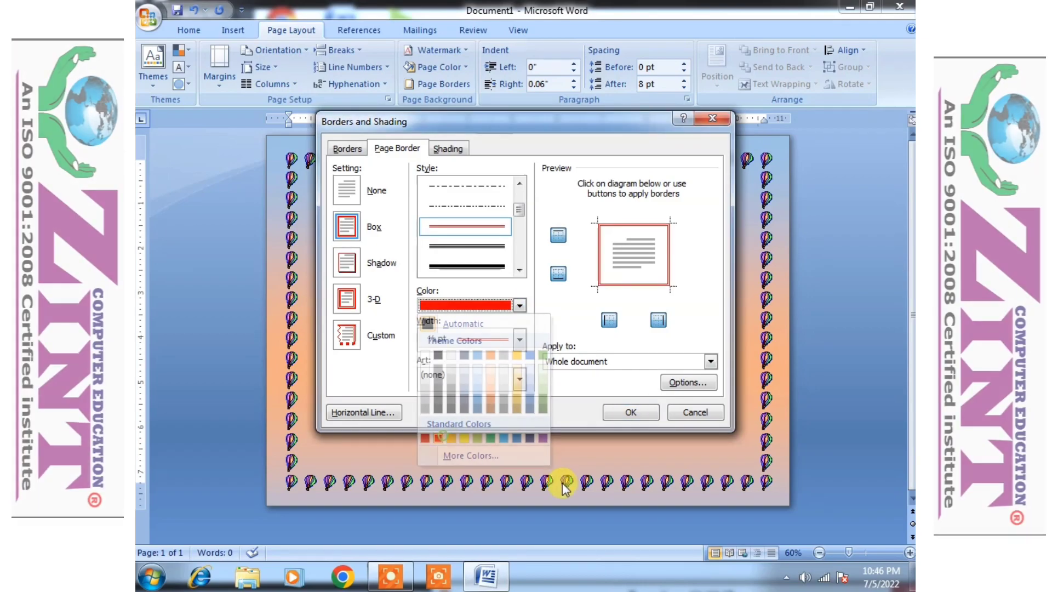
click(634, 408)
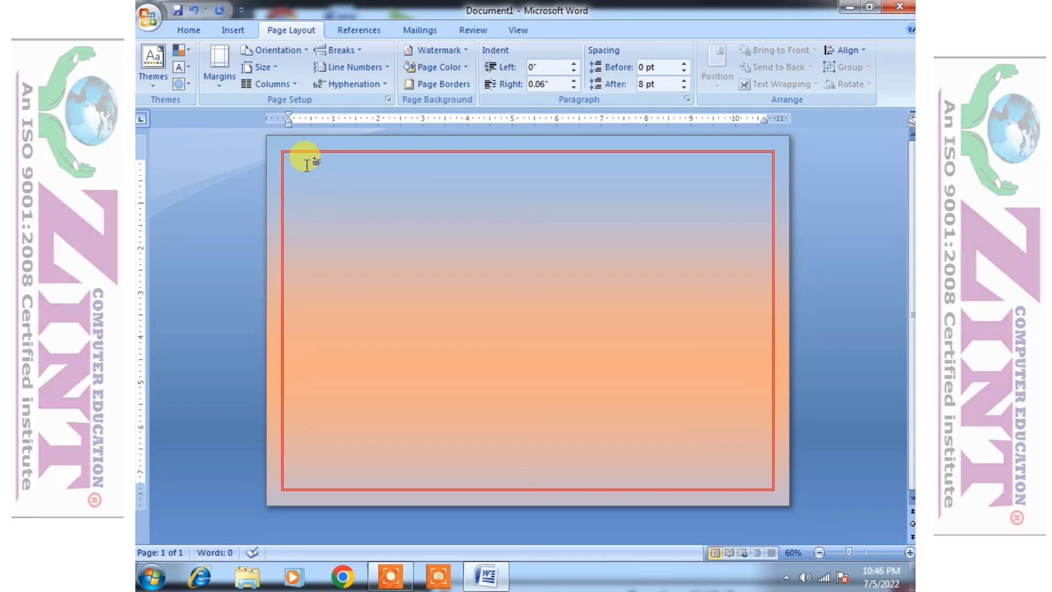
- Type the heading 'CERTIFICATION', enlarge and centre it, and add a blank line below
click(230, 31)
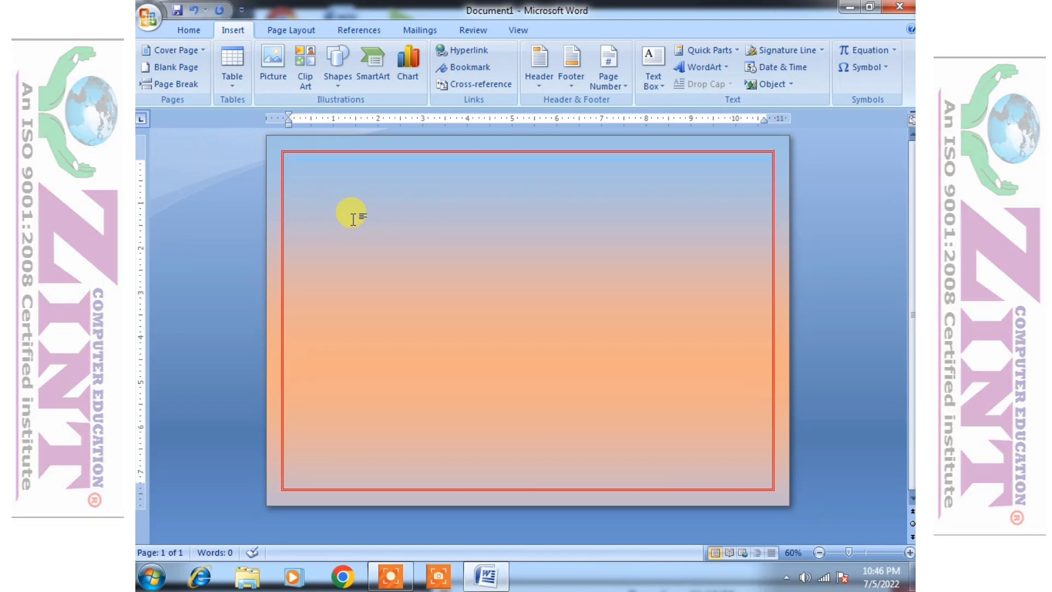
text(CERTIFI)
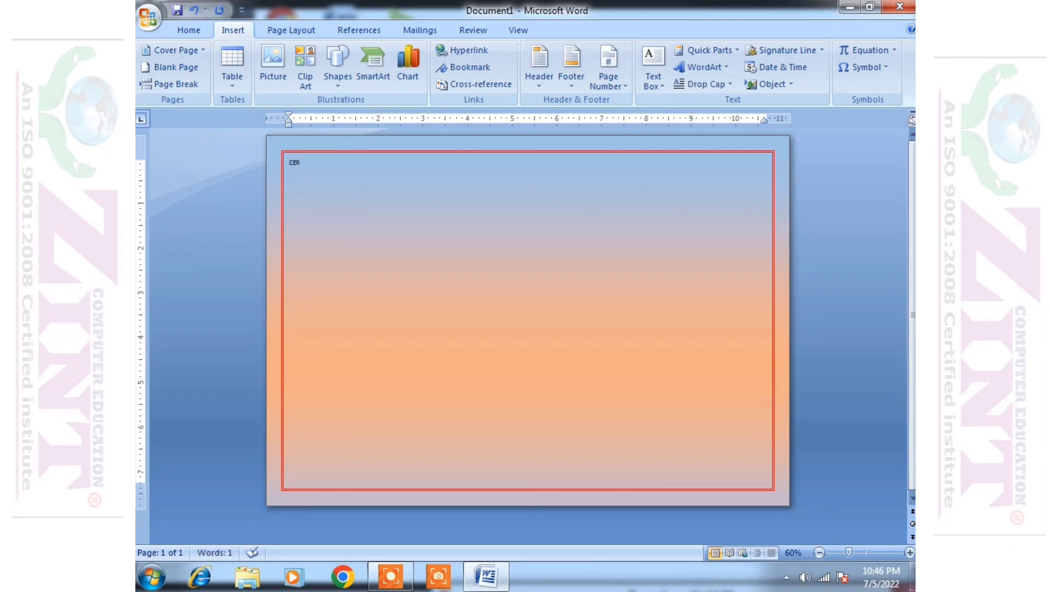
text(CATION)
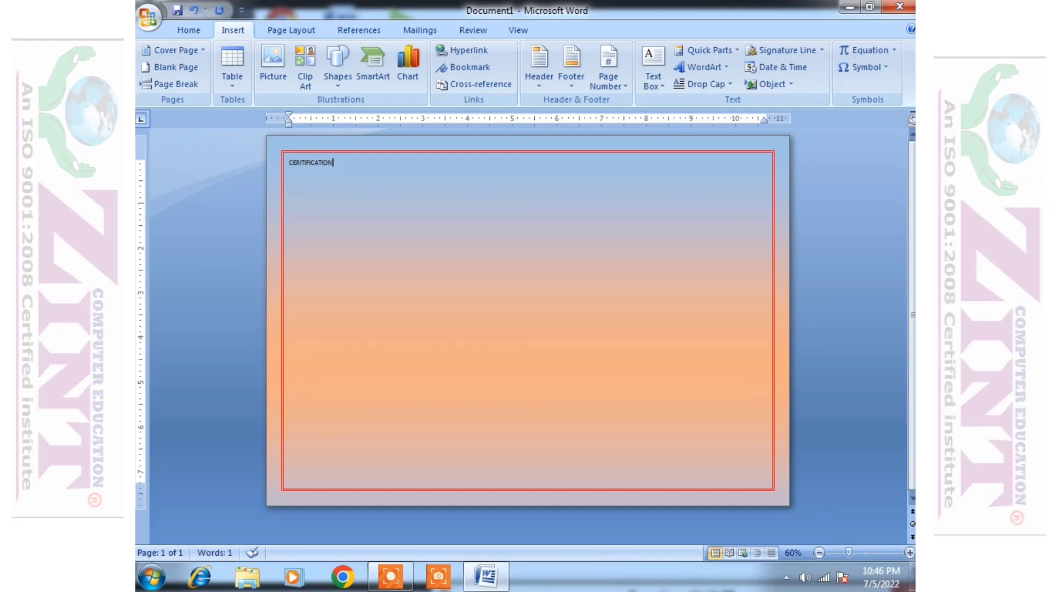
key(ctrl+a)
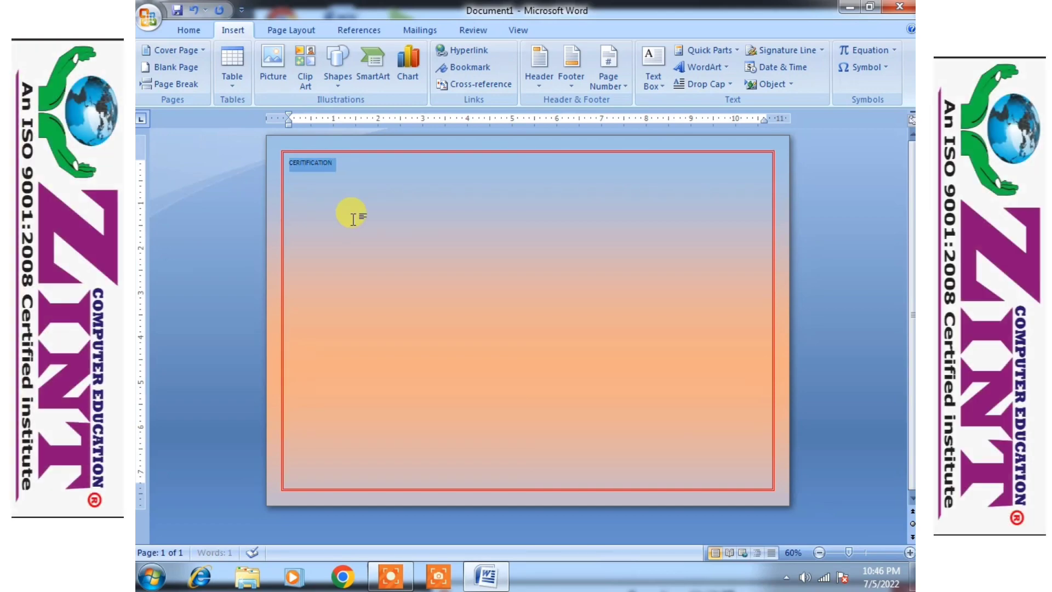
key(ctrl+shift+period)
key(ctrl+shift+period)
key(ctrl+shift+period)
key(ctrl+shift+period)
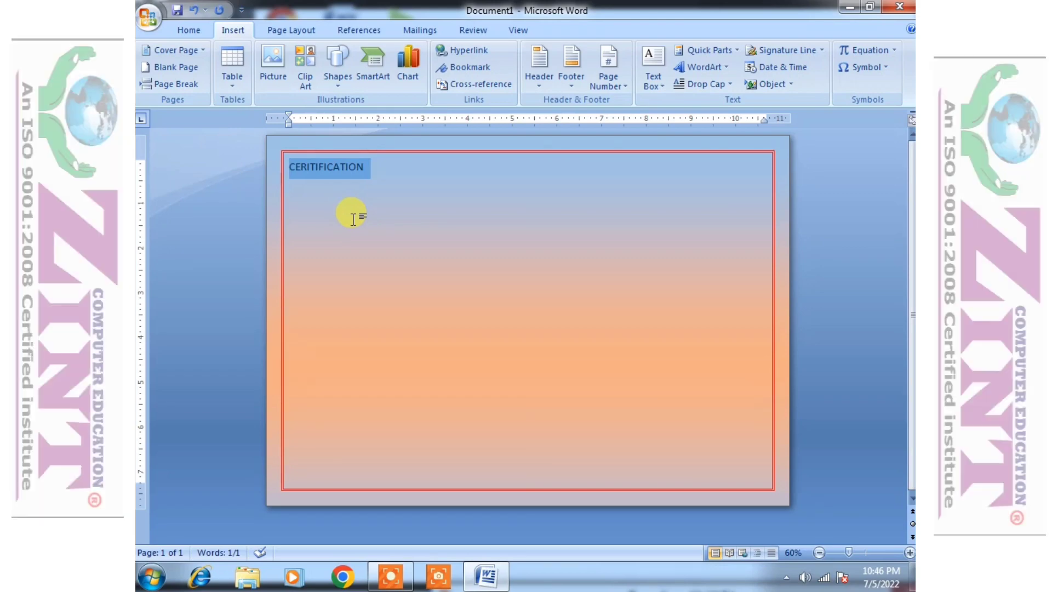
key(ctrl+e)
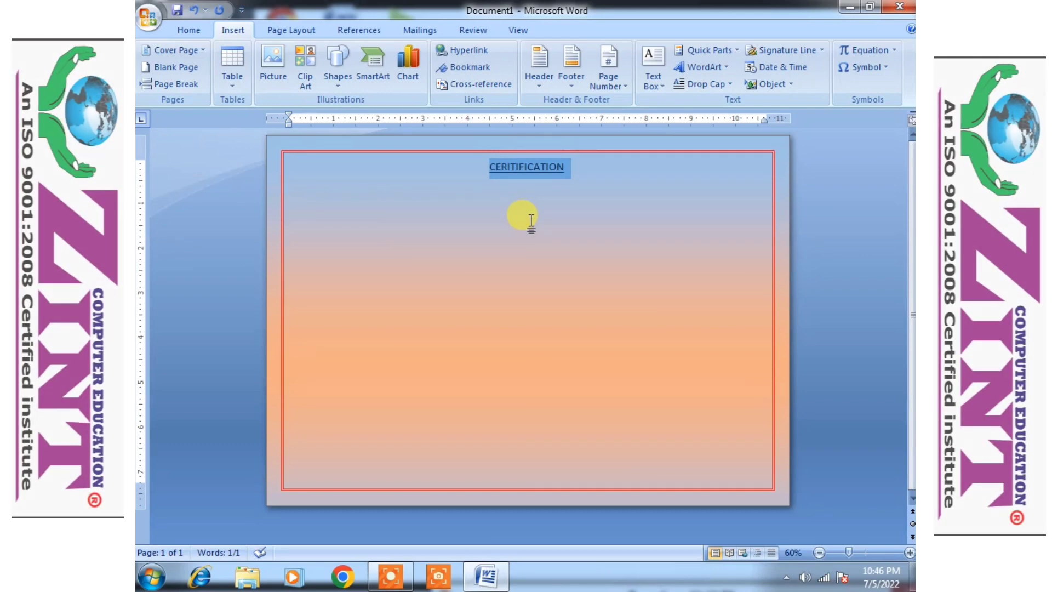
click(577, 173)
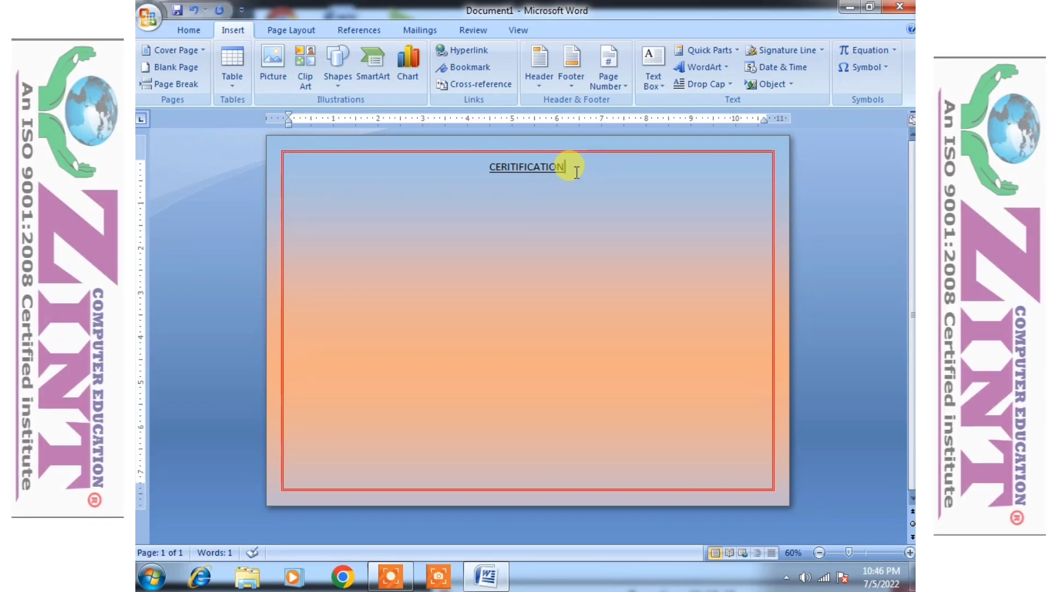
key(Return)
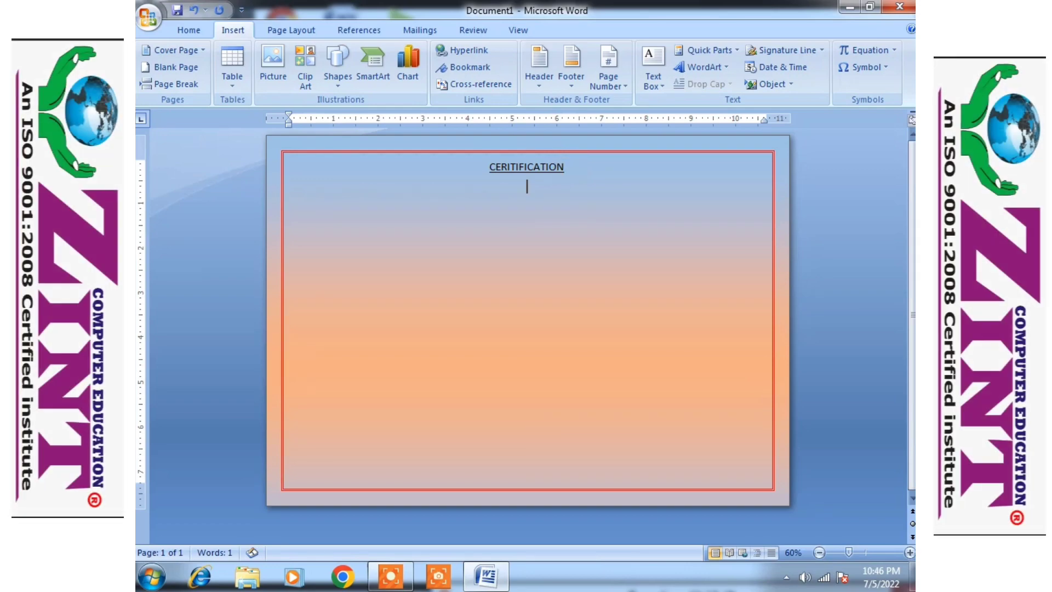
click(189, 31)
click(225, 32)
click(335, 82)
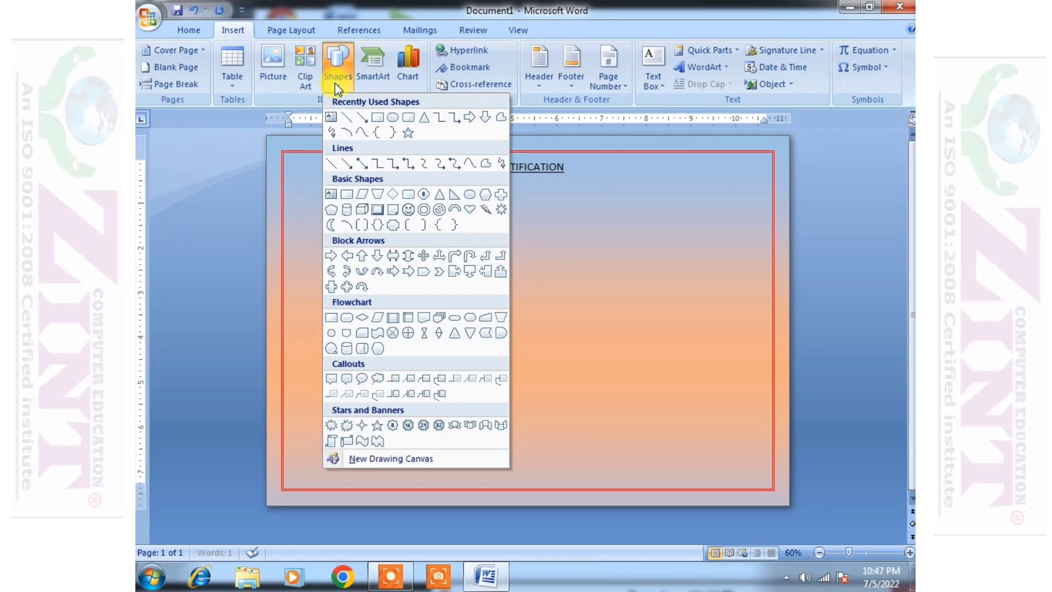
- Draw an oval below the heading and give it a blue gradient shape style
click(393, 117)
drag(480, 182, 580, 304)
click(638, 305)
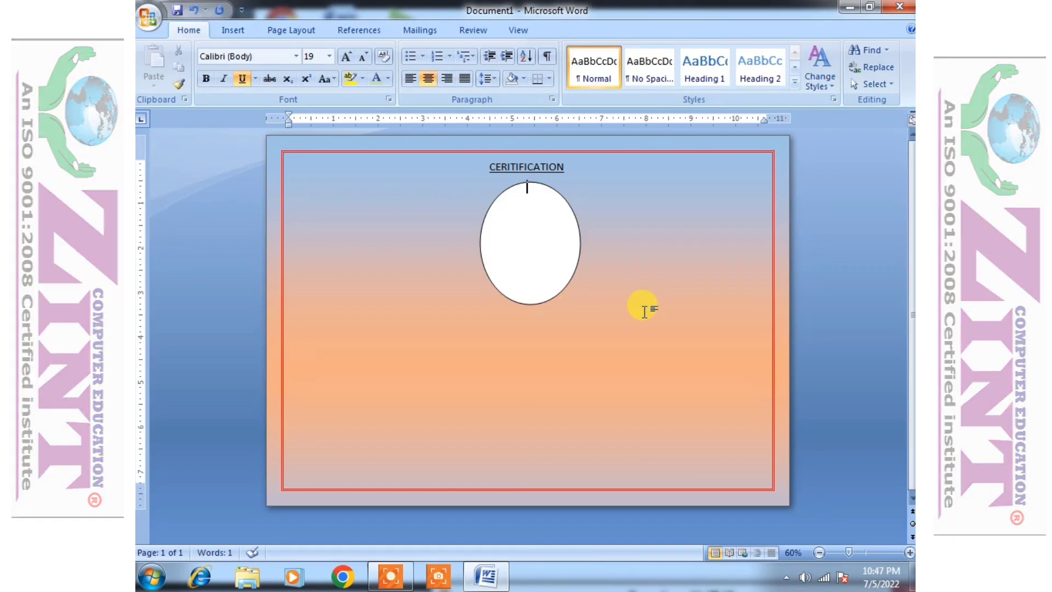
click(535, 246)
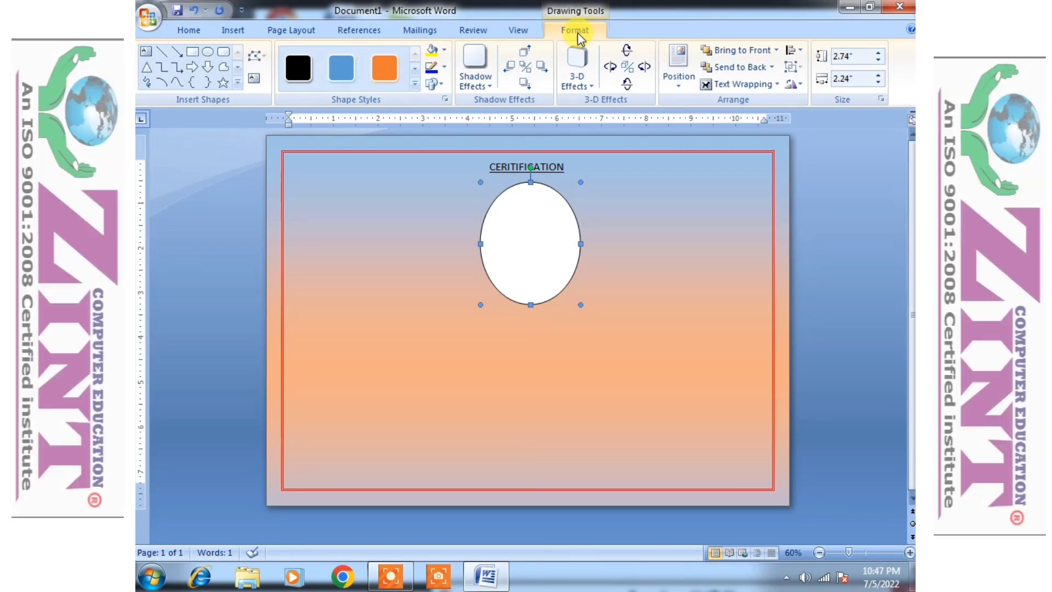
click(415, 83)
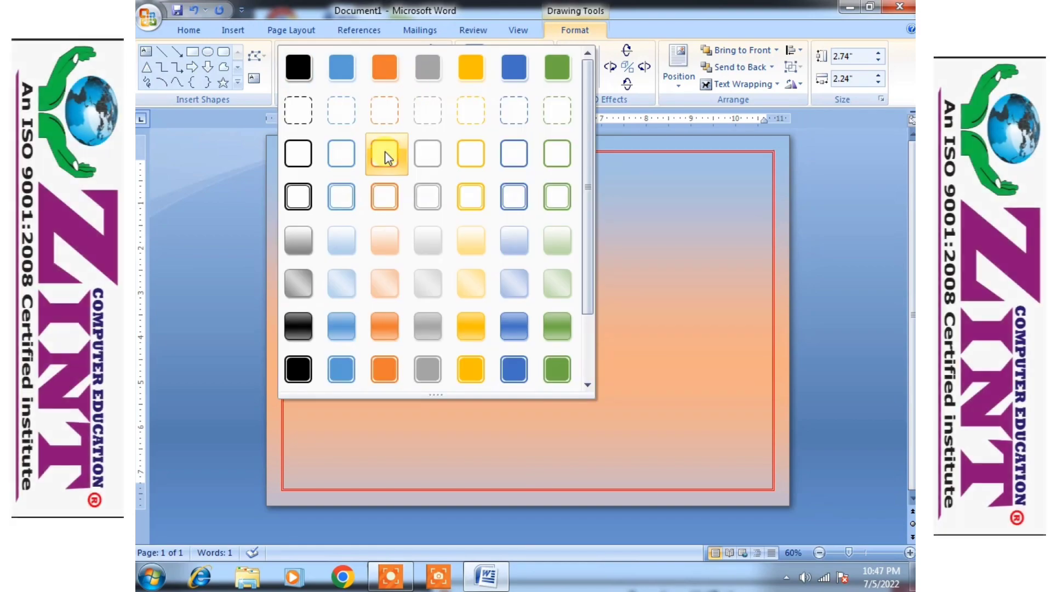
click(505, 288)
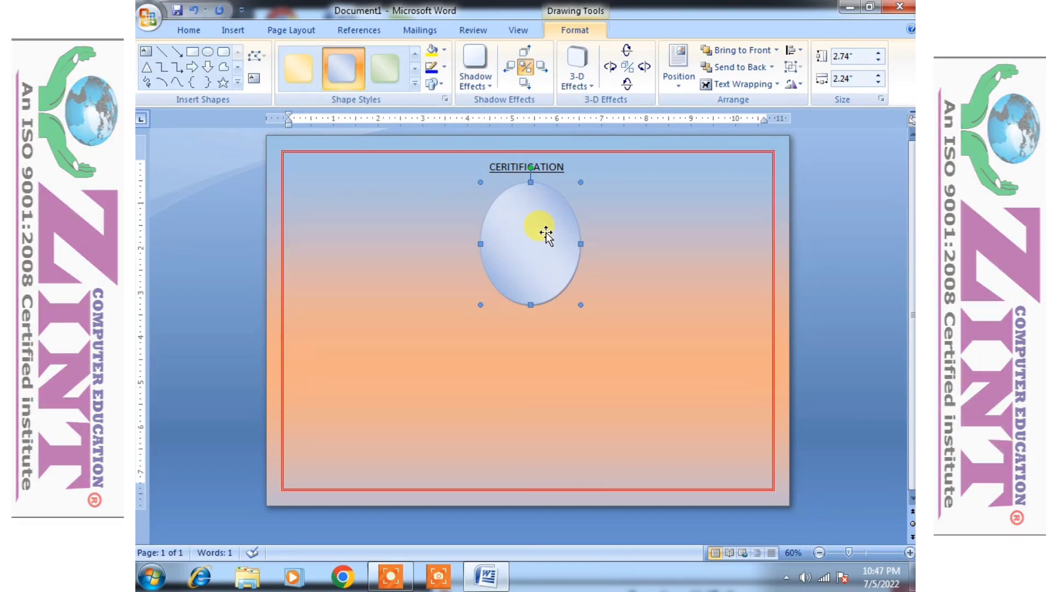
click(414, 84)
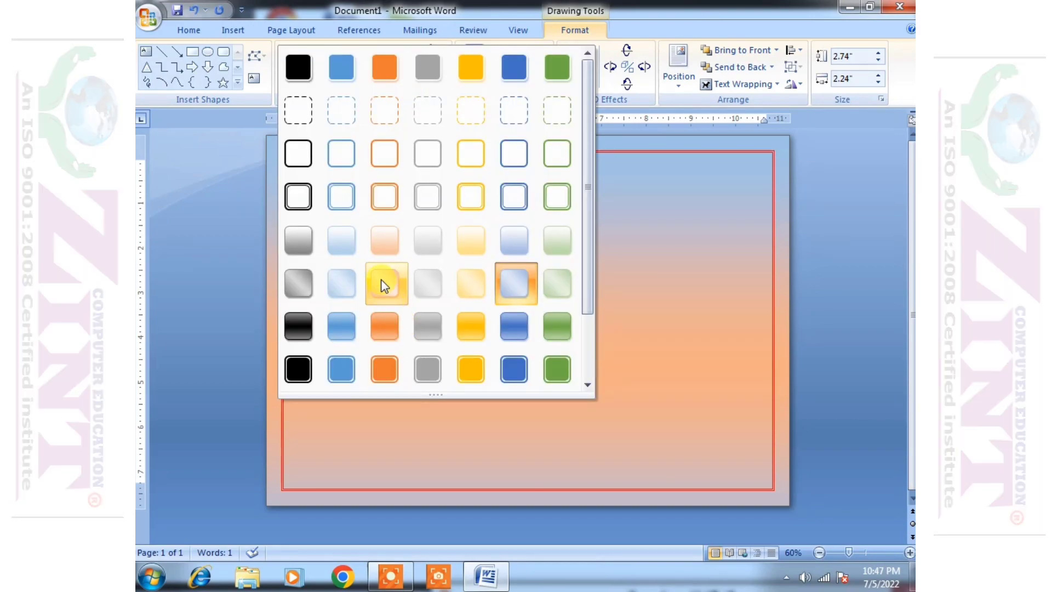
click(526, 284)
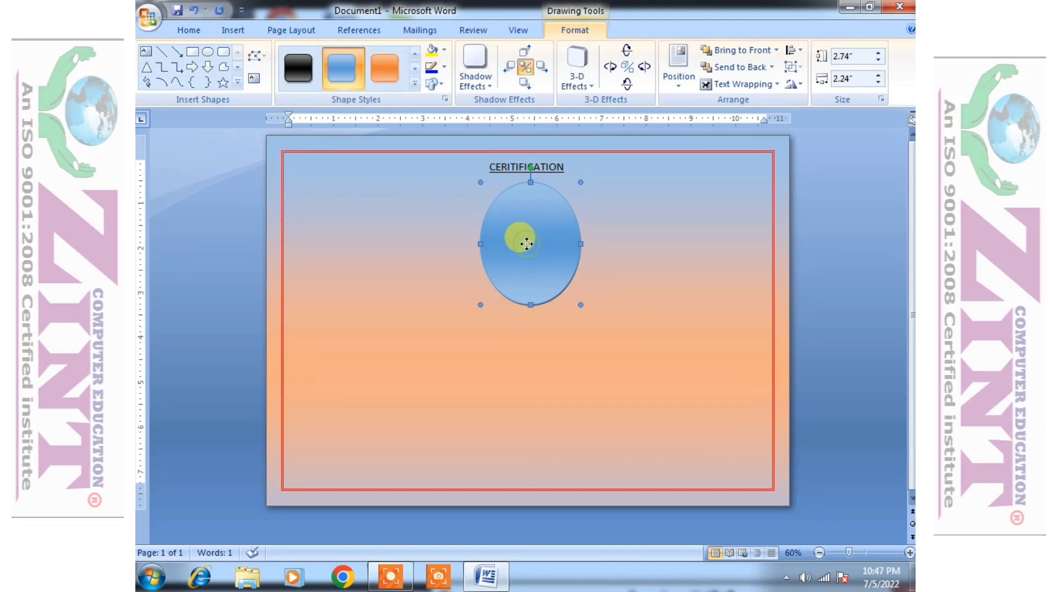
- Resize the oval to 3.24 by 2.6 inches and duplicate it to the right
drag(517, 246, 487, 249)
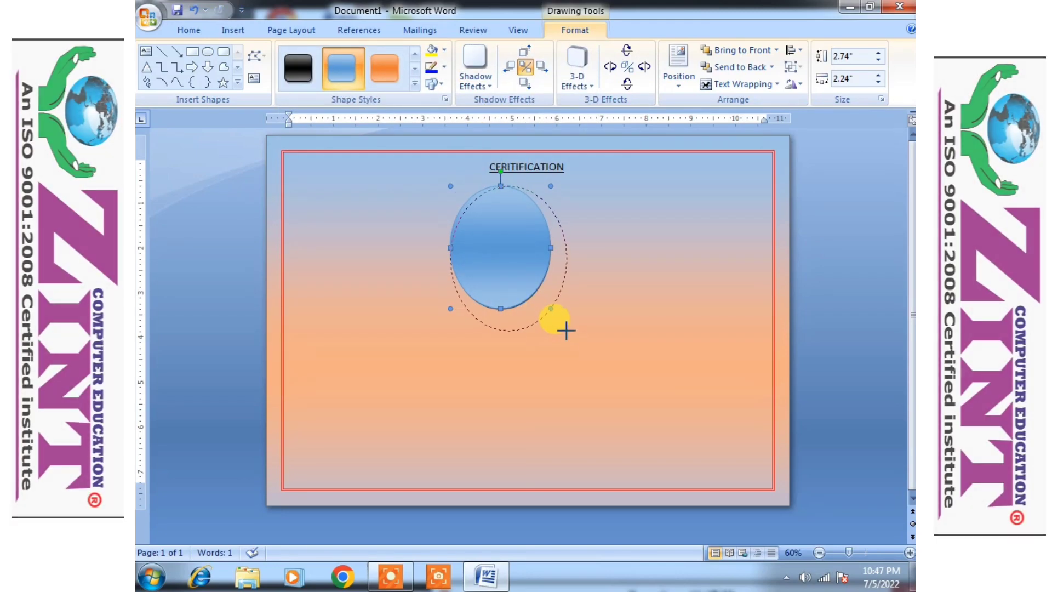
drag(566, 331, 567, 331)
drag(506, 256, 666, 270)
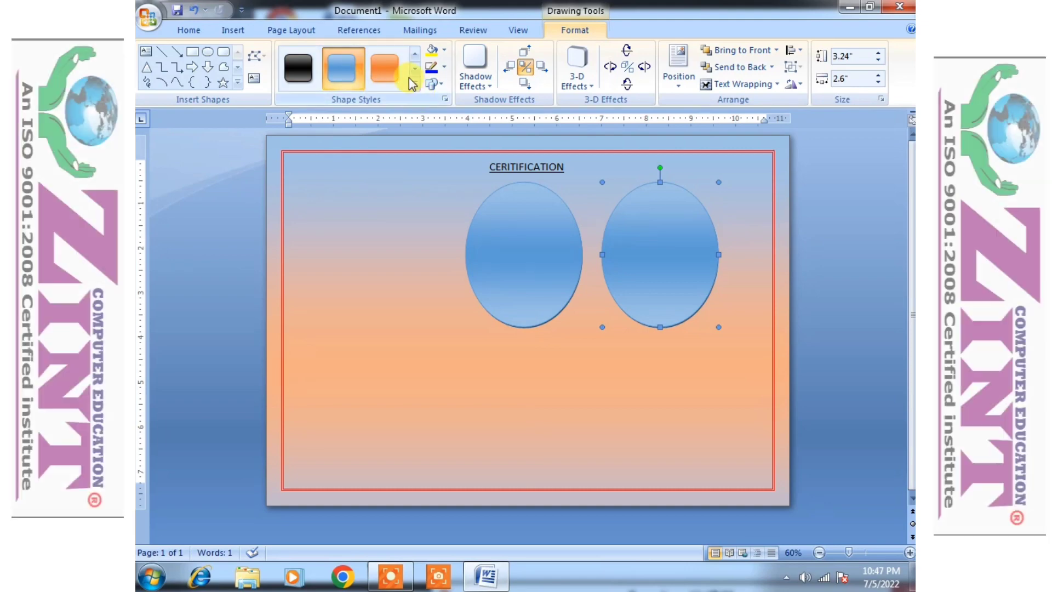
- Style the second oval green, shrink it to 2.41 by 1.9 inches, and centre it inside the blue oval
click(414, 83)
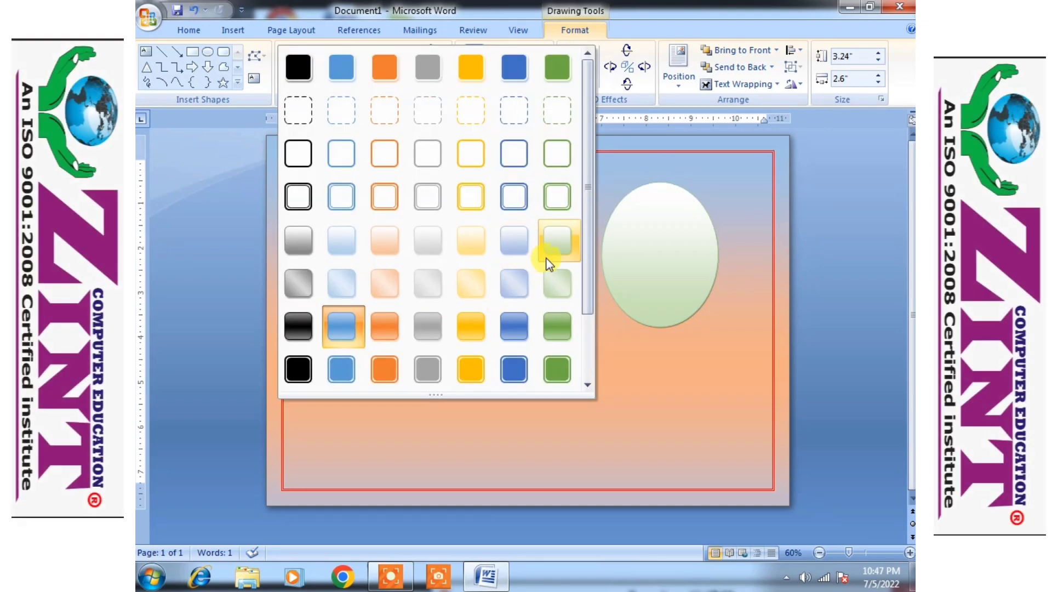
click(555, 273)
drag(633, 269, 537, 269)
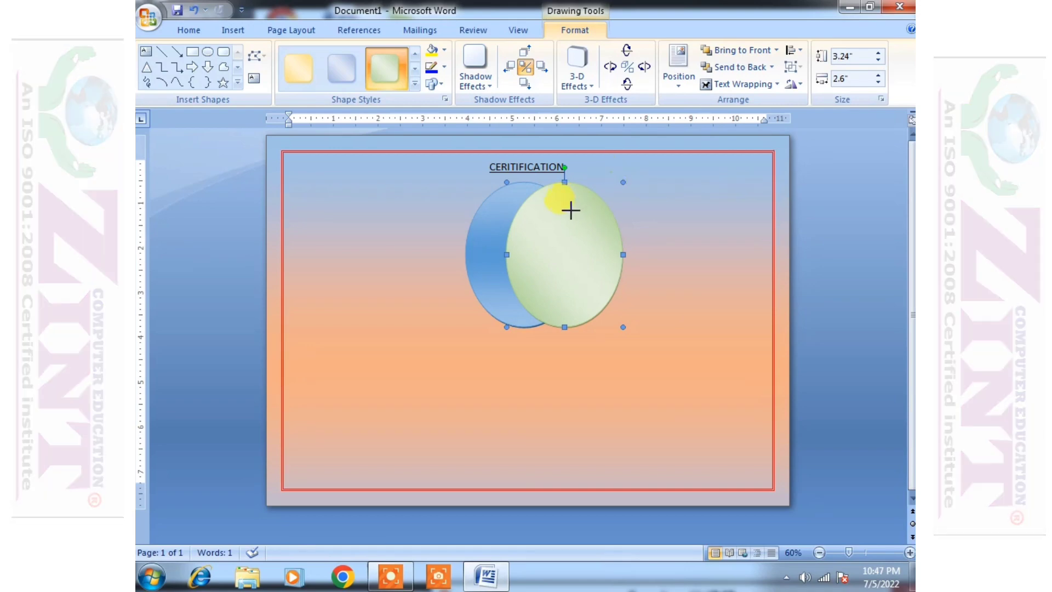
drag(590, 219, 591, 219)
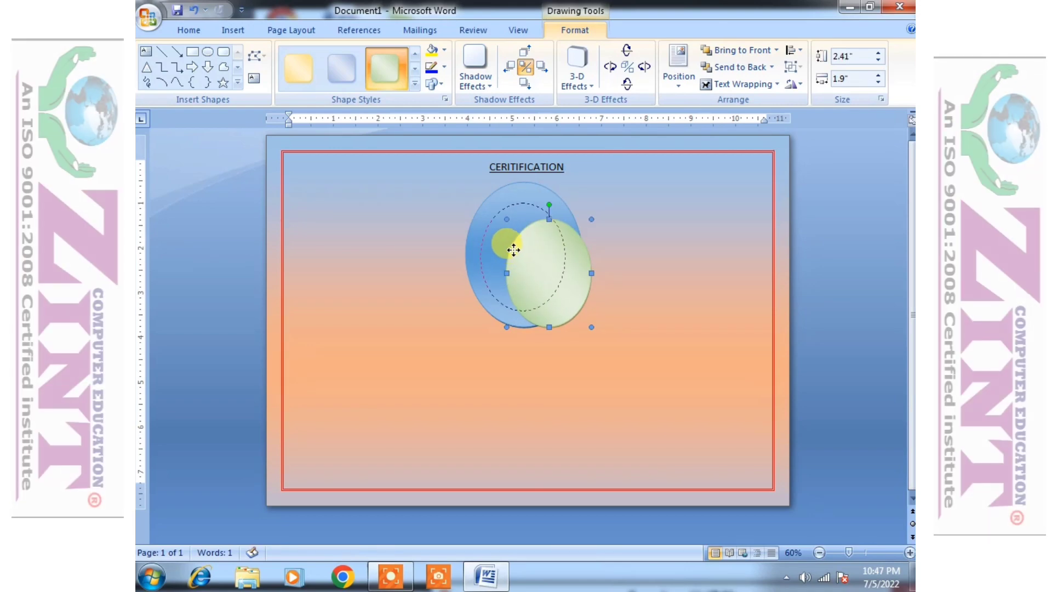
drag(516, 248, 492, 231)
key(Left)
key(Left)
key(Up)
key(Up)
key(Right)
key(Right)
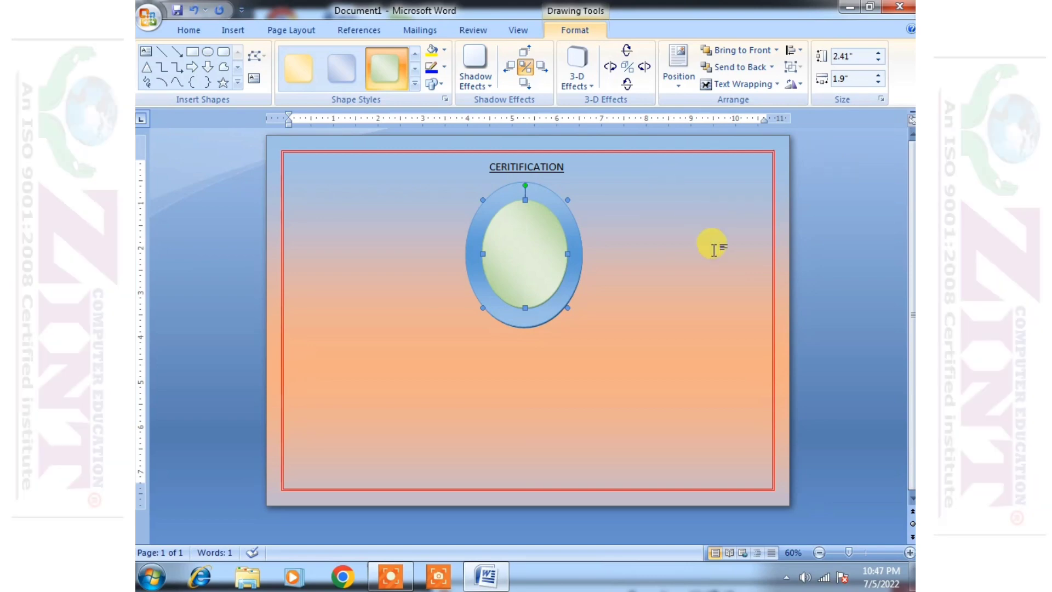
click(698, 281)
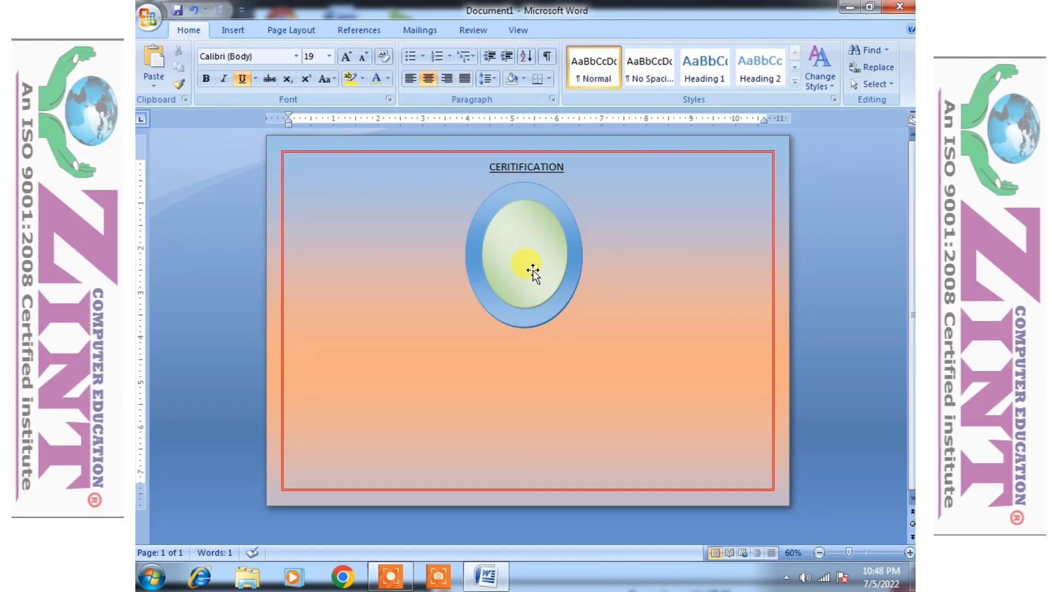
click(532, 270)
click(738, 83)
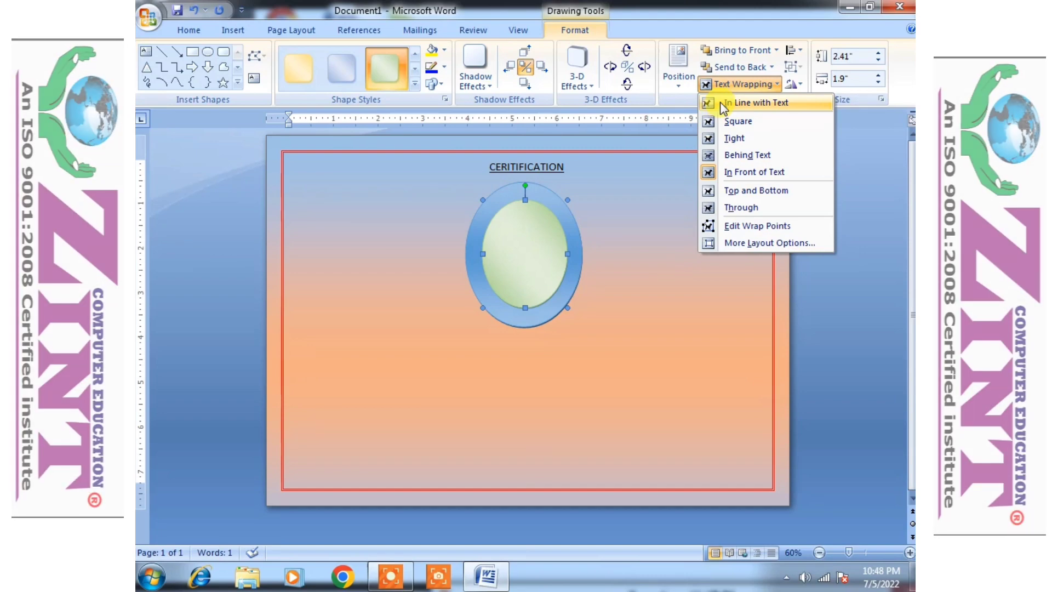
- Float the blue oval In Front of Text under the heading, with the green ellipse on it
click(721, 104)
drag(533, 292, 794, 342)
click(556, 247)
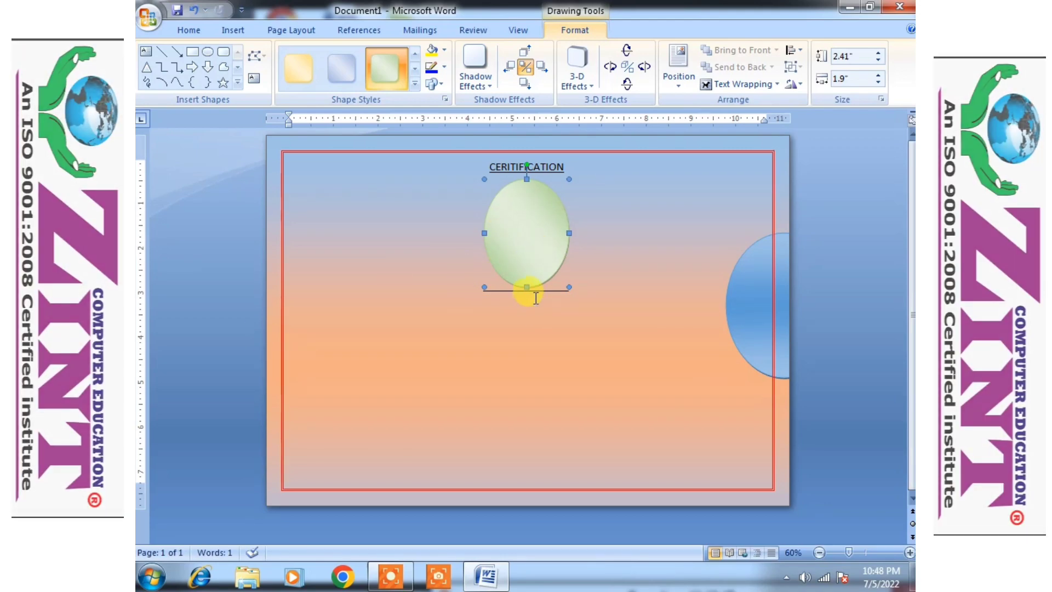
click(719, 86)
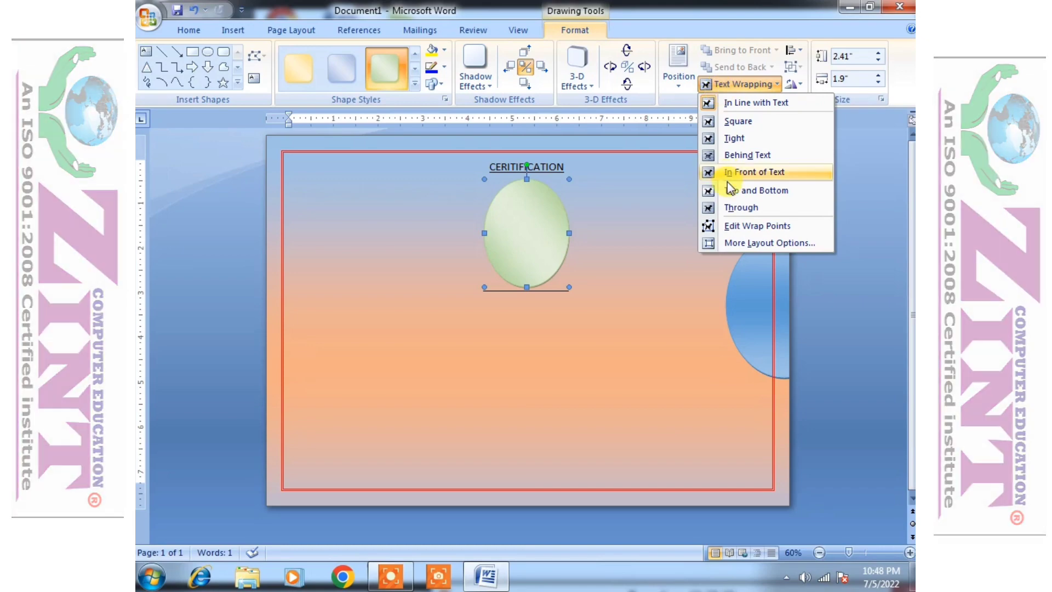
click(734, 173)
drag(732, 287, 386, 248)
drag(527, 242, 424, 275)
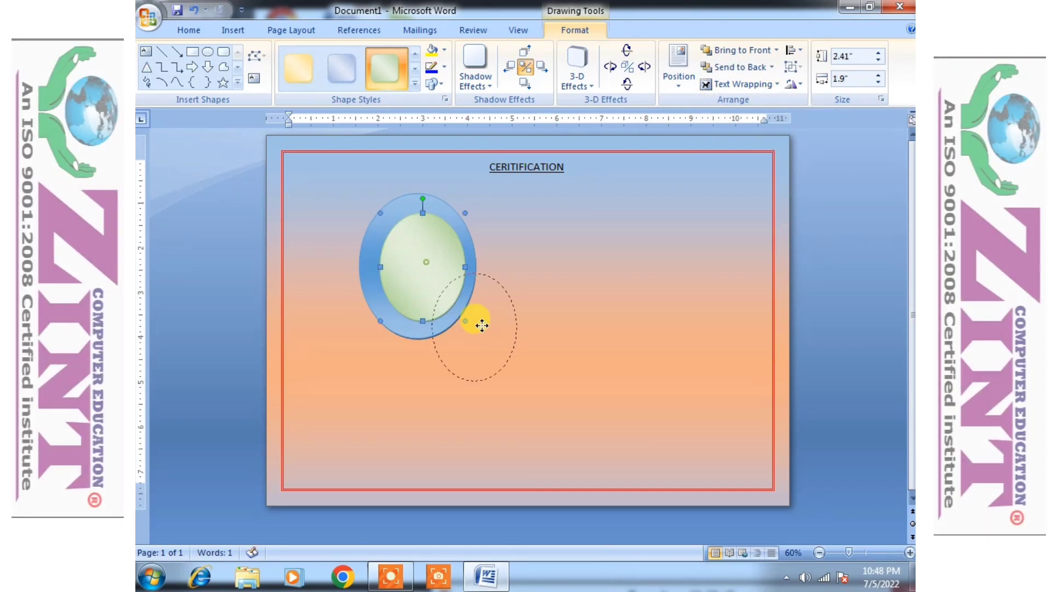
drag(465, 310, 530, 378)
drag(403, 243, 529, 253)
- Shrink the green ellipse to 2.09" by 1.6" and centre it inside the blue oval
click(498, 337)
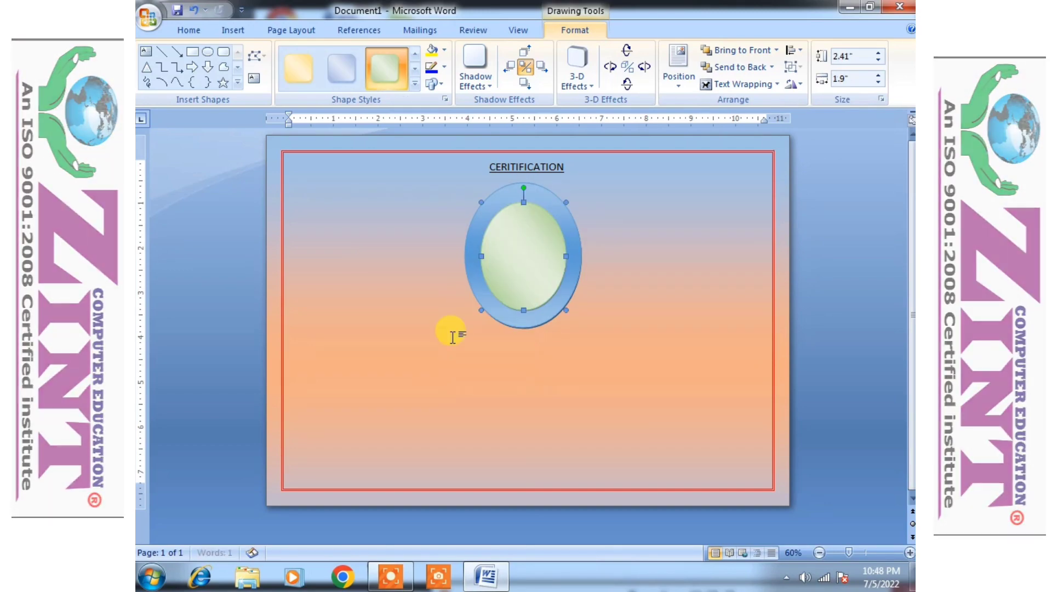
drag(559, 302, 545, 288)
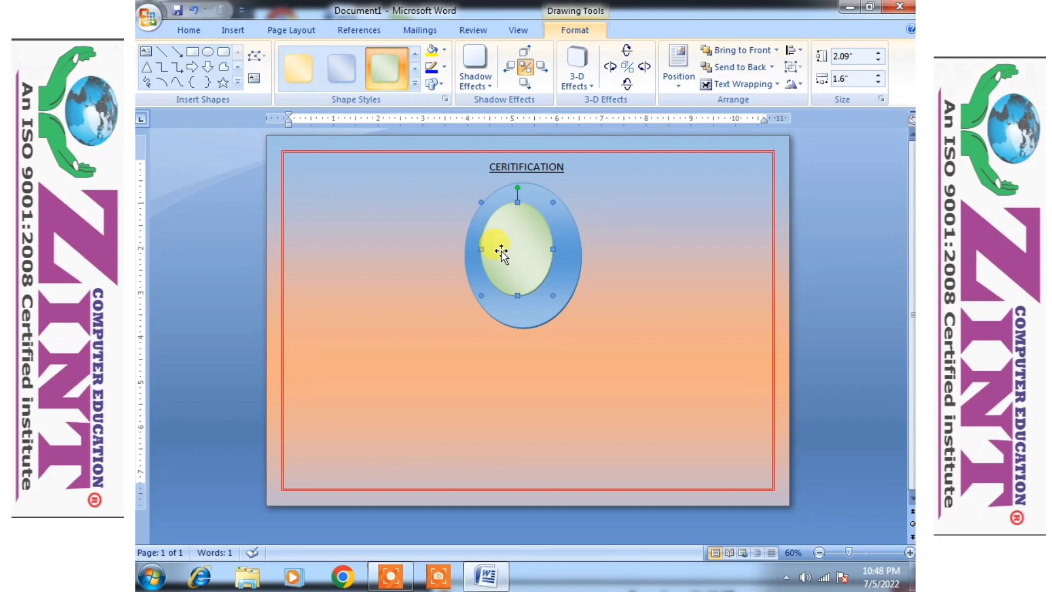
key(Right)
key(Right)
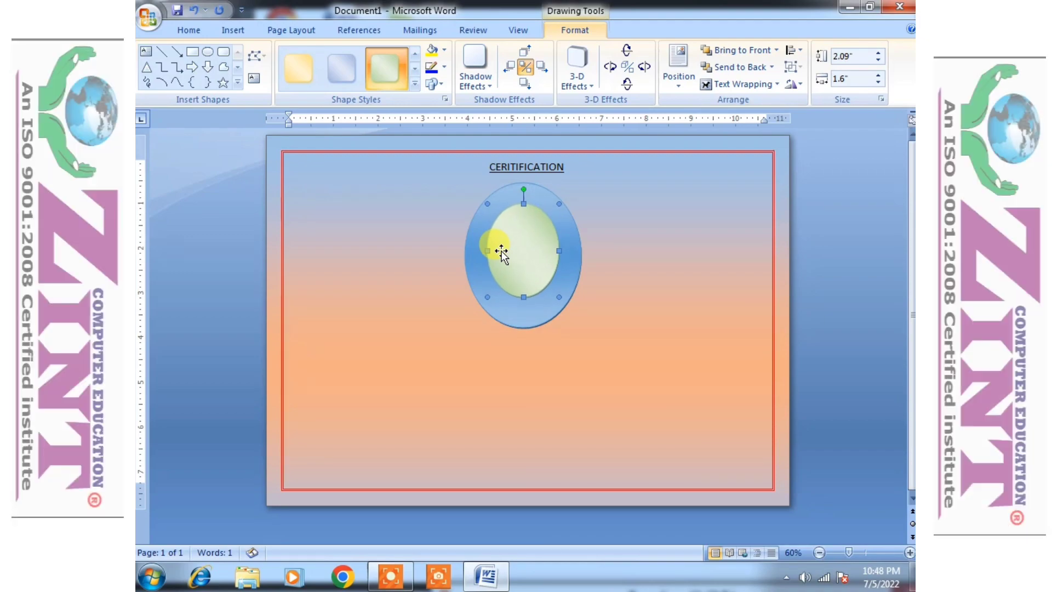
key(Right)
key(Up)
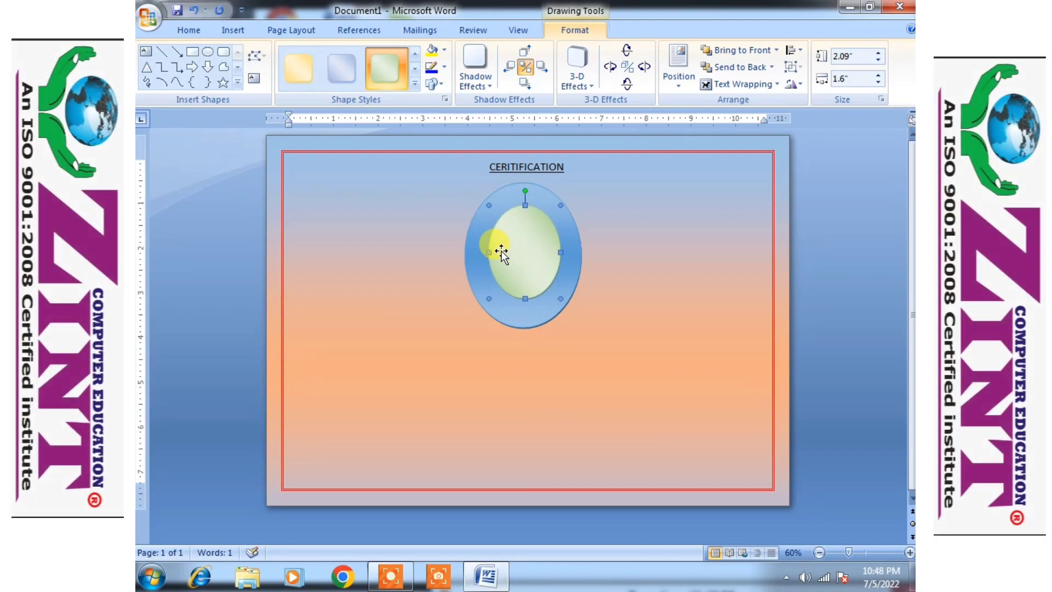
key(Left)
key(Down)
key(Right)
key(Up)
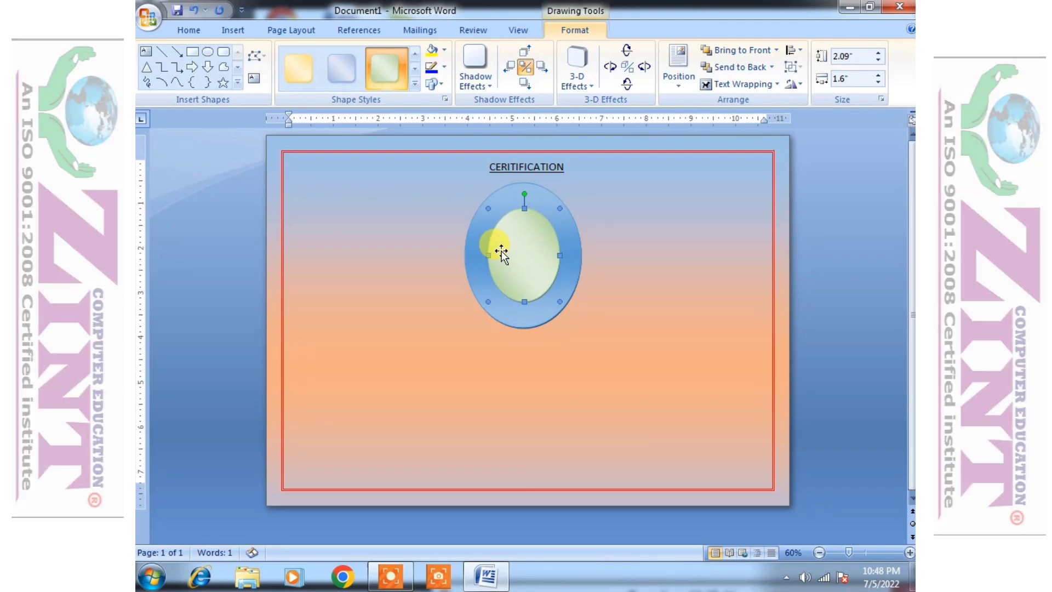
click(396, 384)
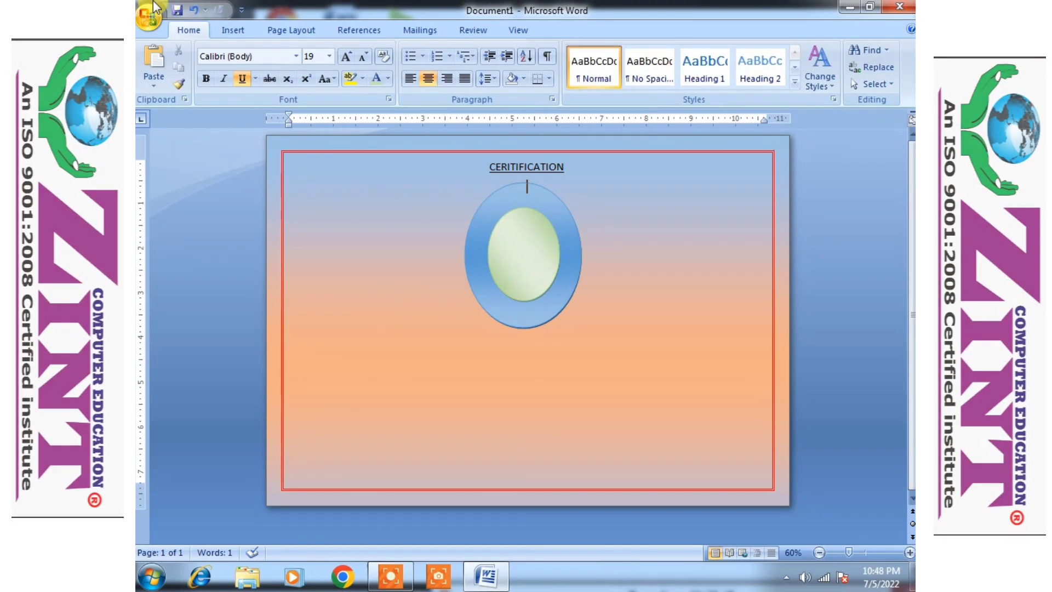
- Search Clip Art for COMPUTER and insert the first computer clip
click(236, 30)
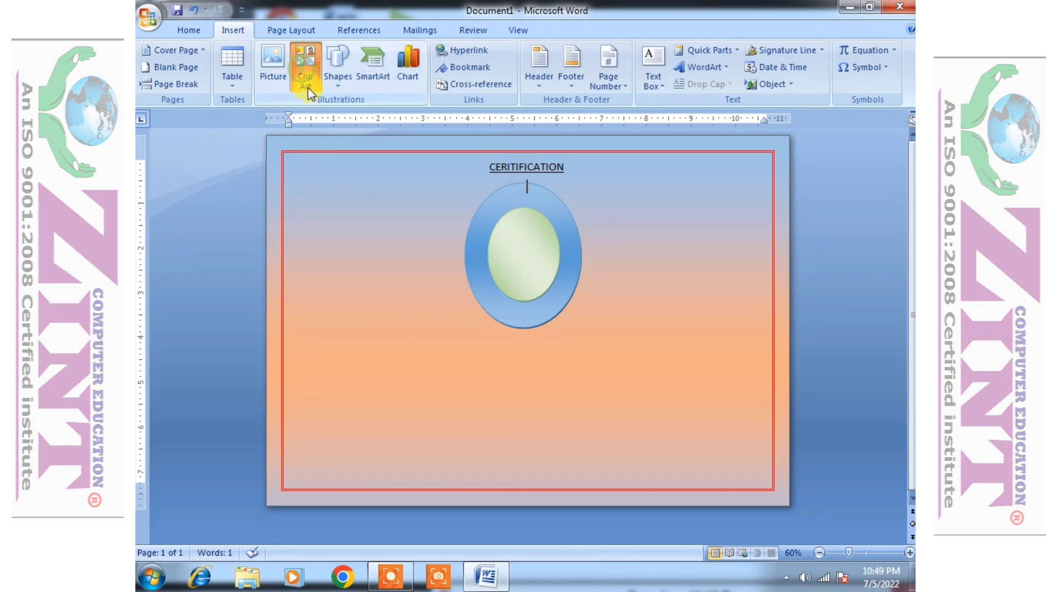
click(303, 69)
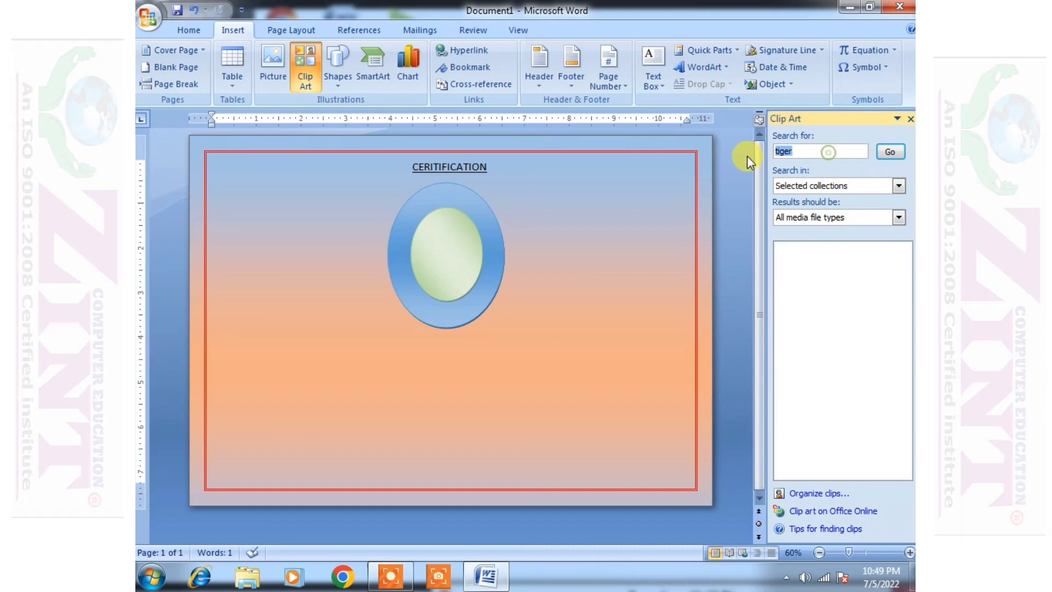
text(COMP)
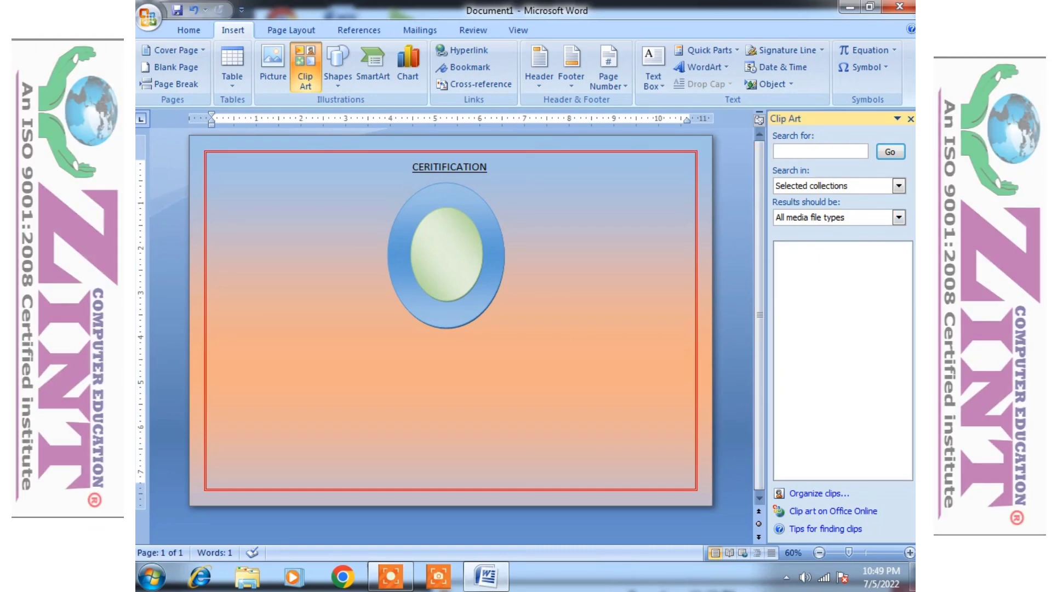
text(UTER)
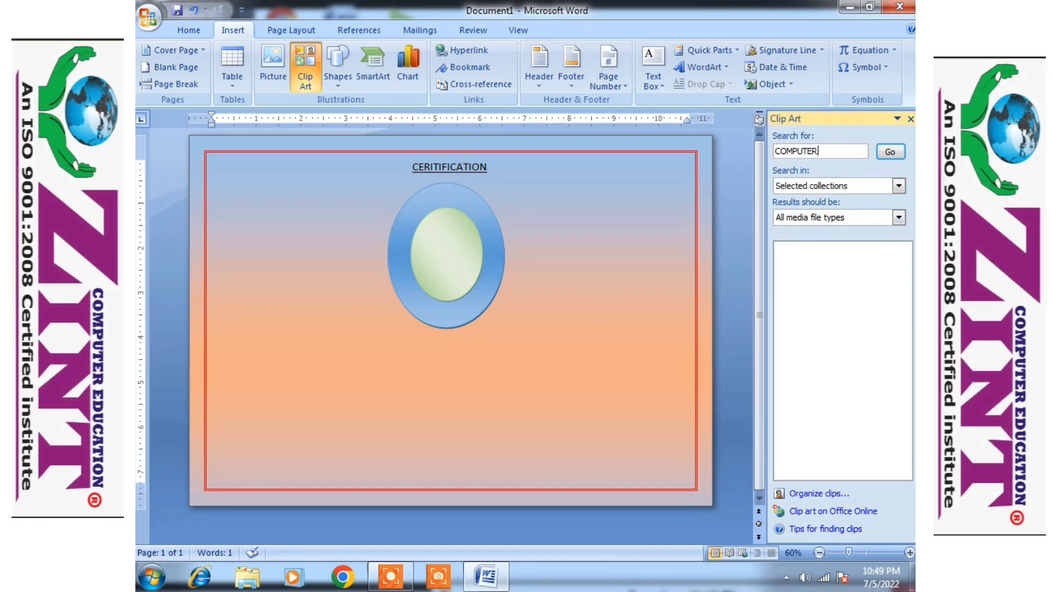
key(Return)
drag(904, 288, 913, 342)
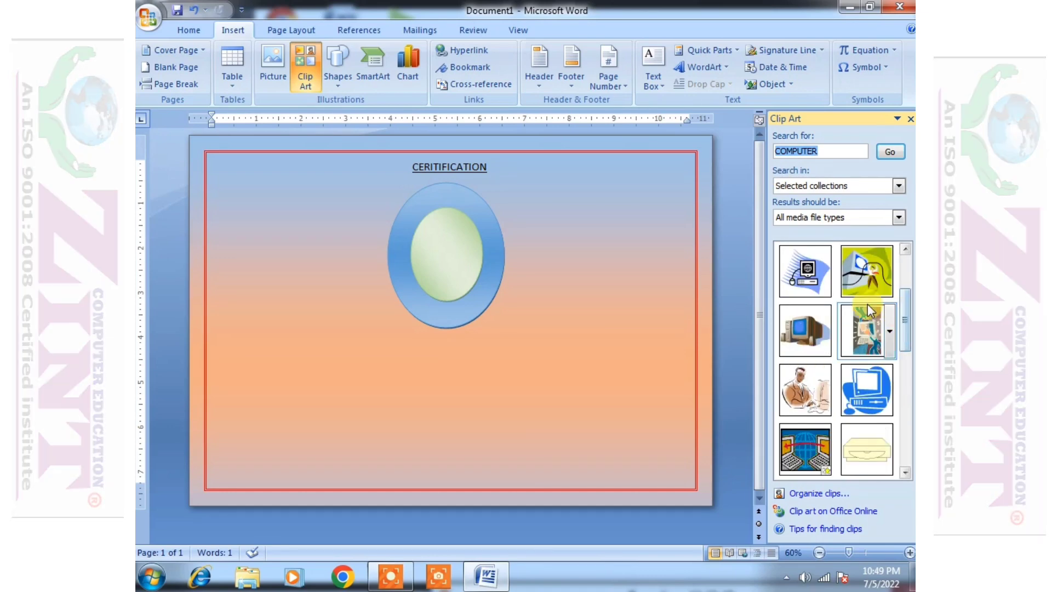
click(797, 280)
- Set the computer picture's text wrapping to In Front of Text
drag(474, 182, 392, 193)
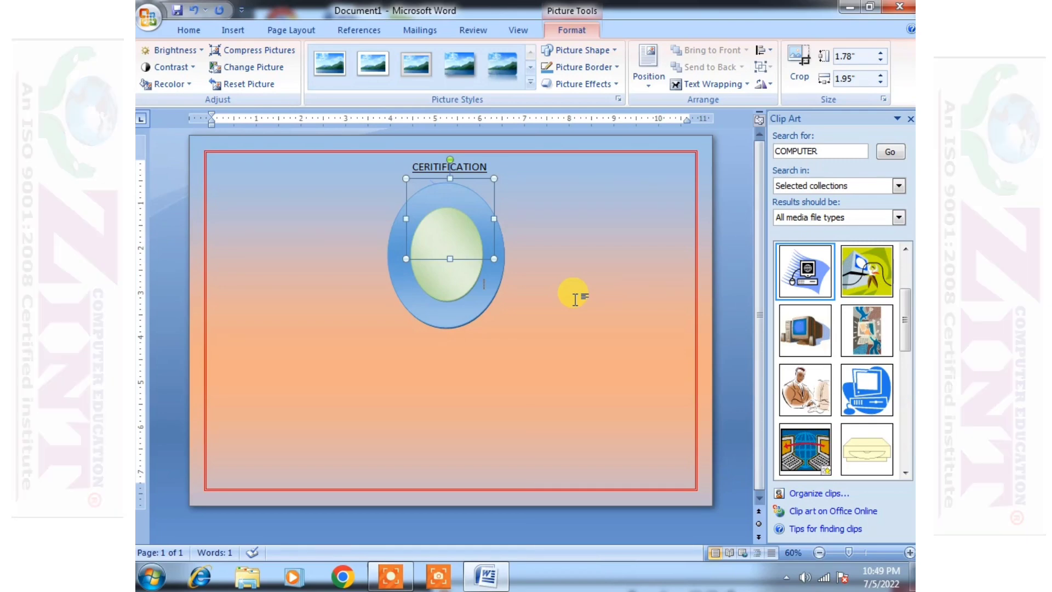
click(519, 238)
click(478, 189)
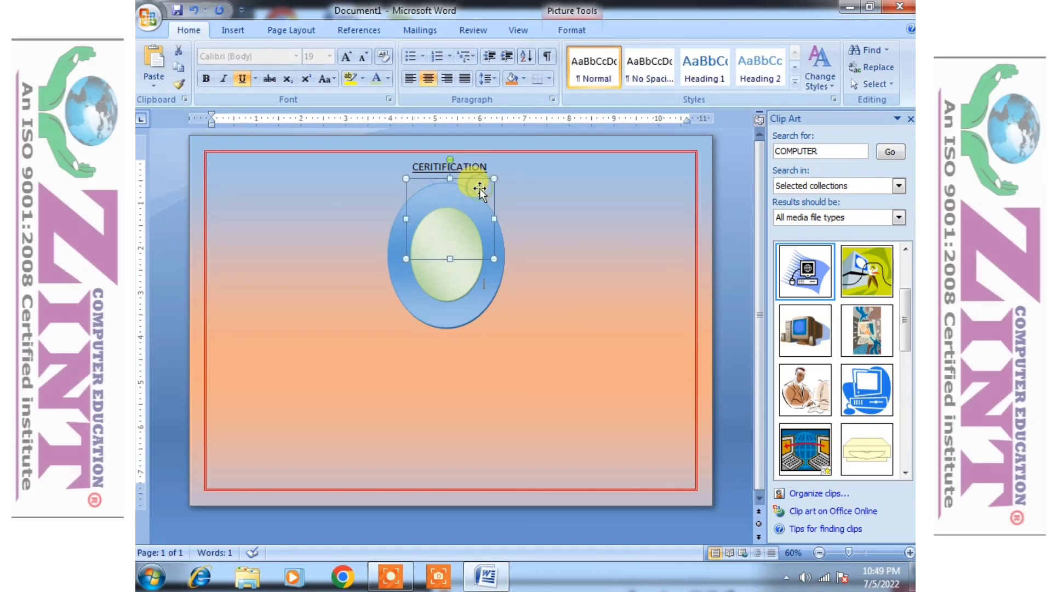
click(571, 30)
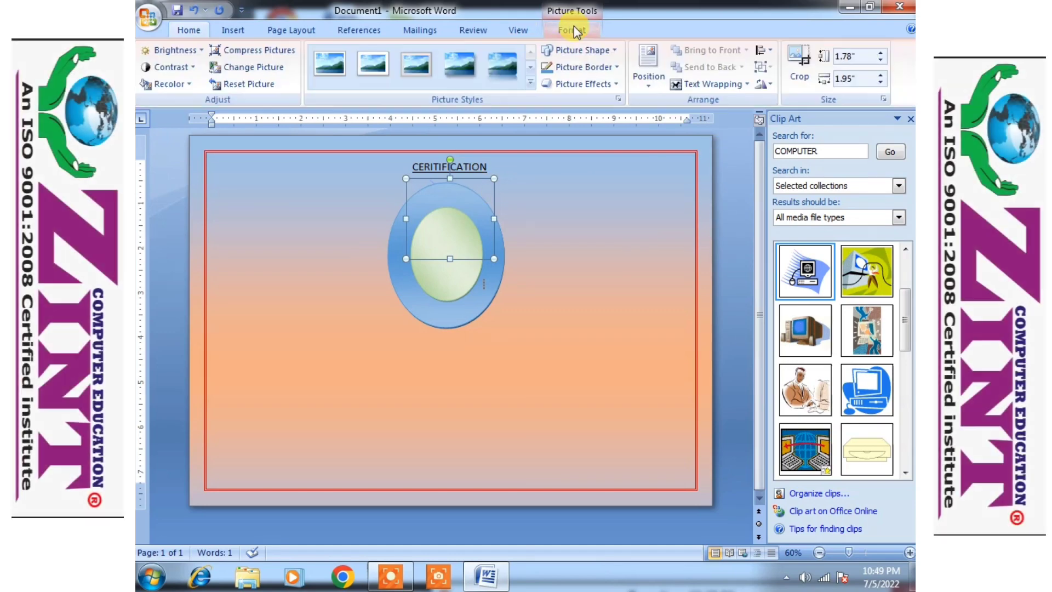
click(723, 86)
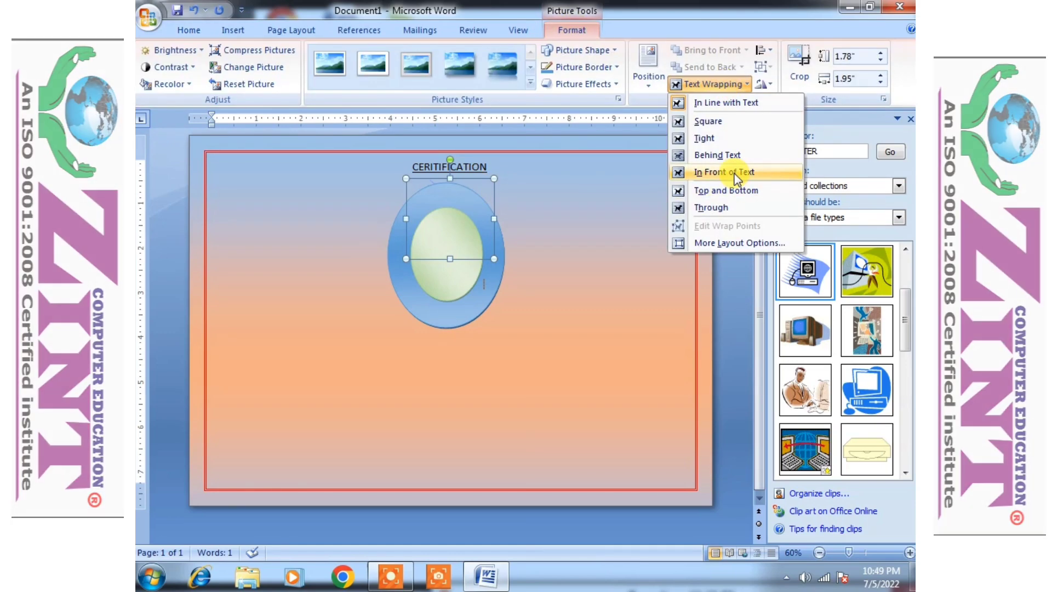
click(734, 175)
- Resize the computer picture to about 1.5" by 1.59" and centre it in the green oval
drag(432, 218, 593, 264)
drag(616, 268, 499, 348)
drag(526, 359, 586, 333)
drag(564, 314, 457, 248)
drag(491, 299, 474, 282)
drag(437, 251, 446, 257)
click(600, 306)
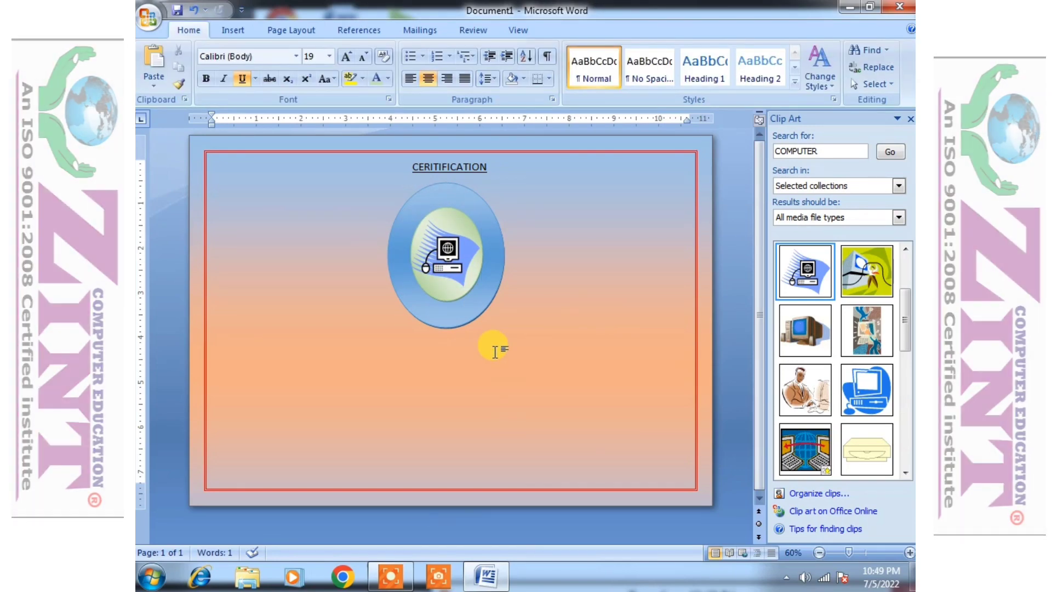
- Insert arched WordArt style 3 reading 'ZINT INSTITUTE' at size 24
click(910, 119)
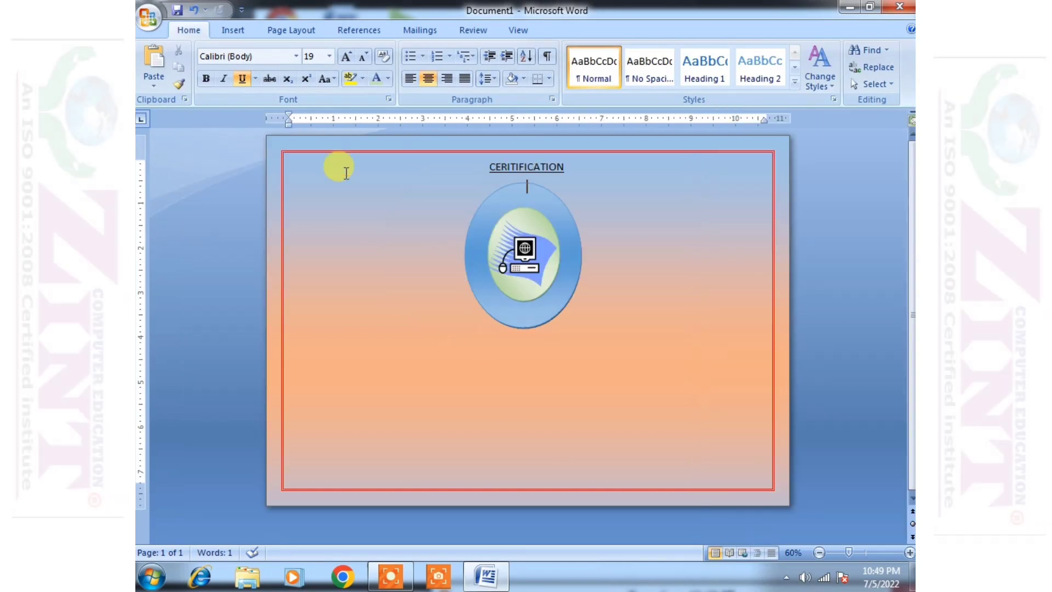
click(227, 31)
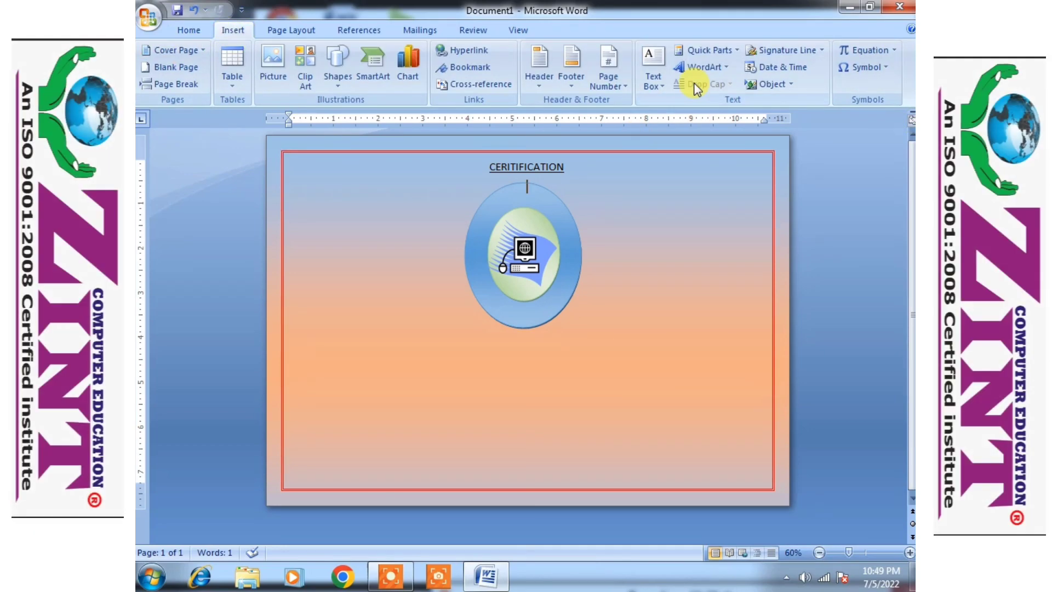
click(707, 68)
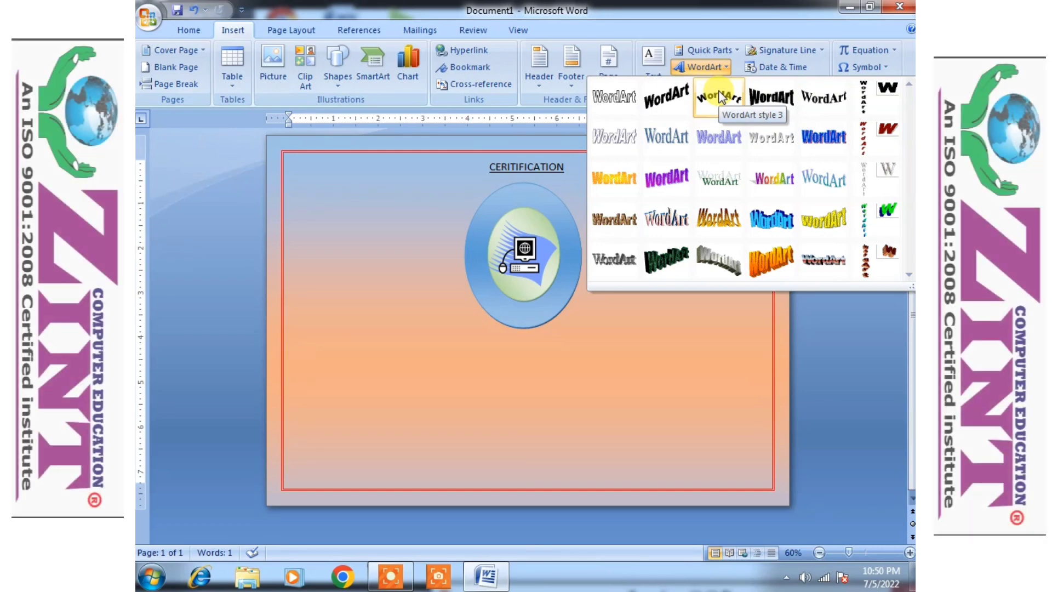
click(718, 98)
key(Delete)
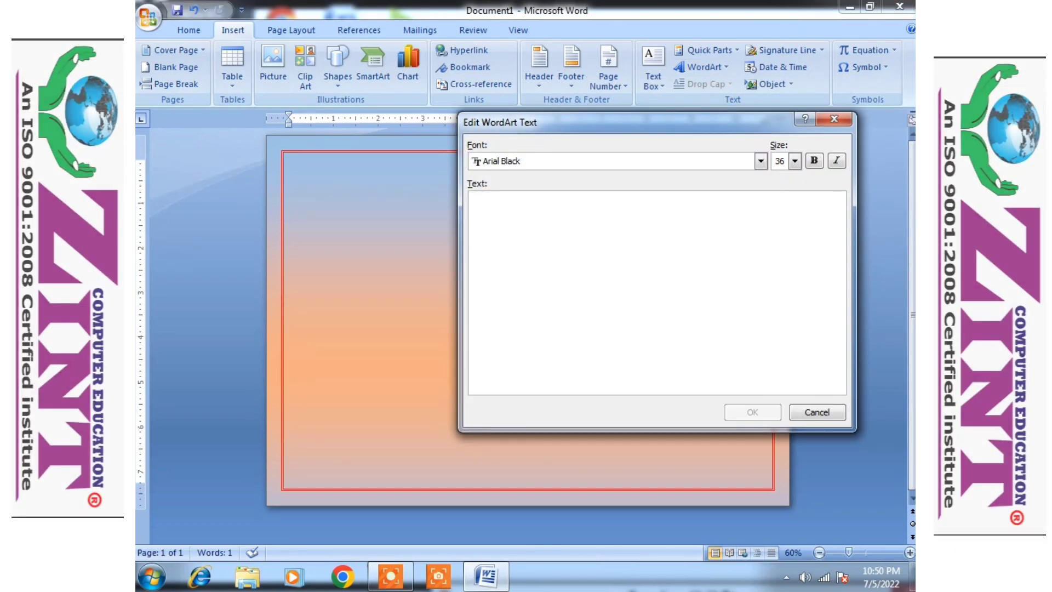
text(ZINT )
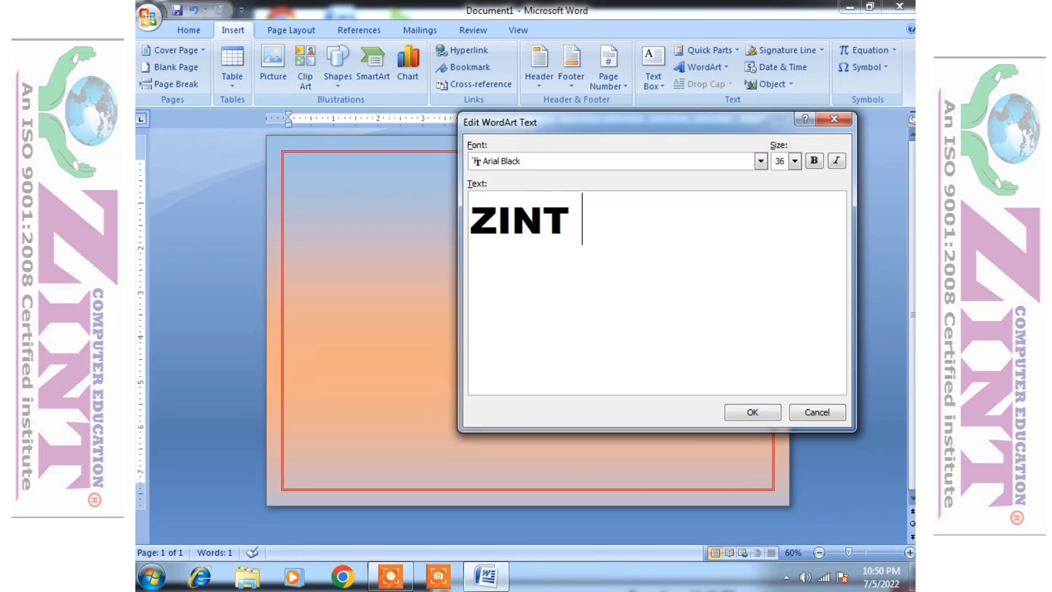
text(INSTI)
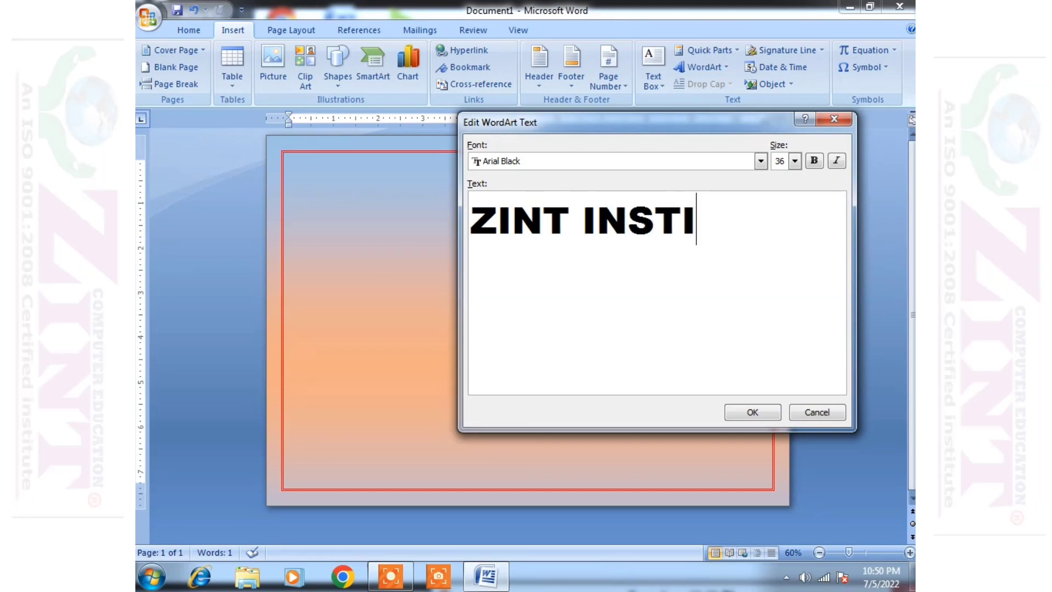
text(TUTR)
key(BackSpace)
text(E)
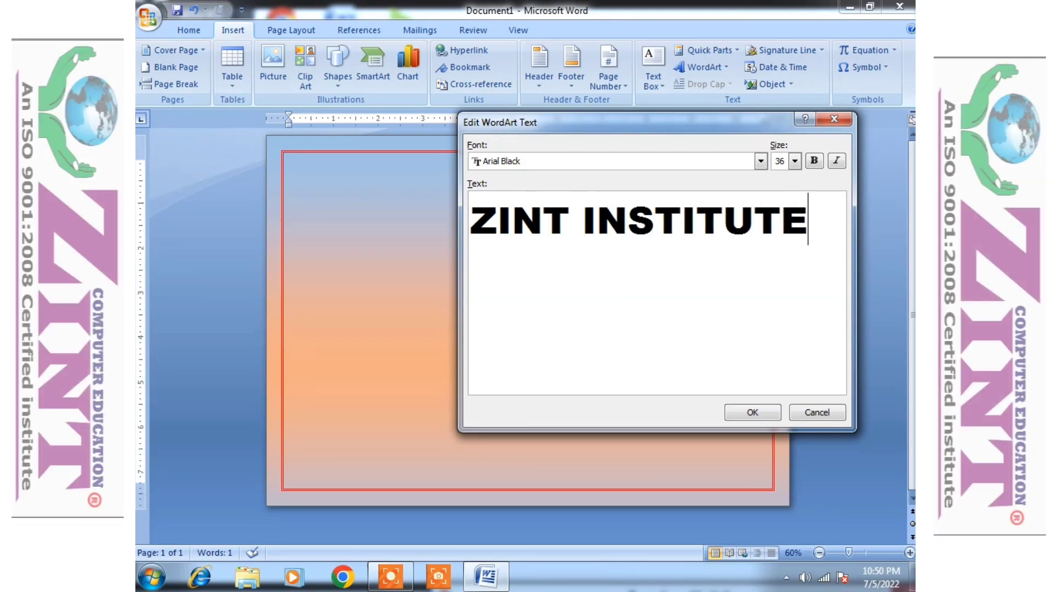
click(793, 161)
click(777, 203)
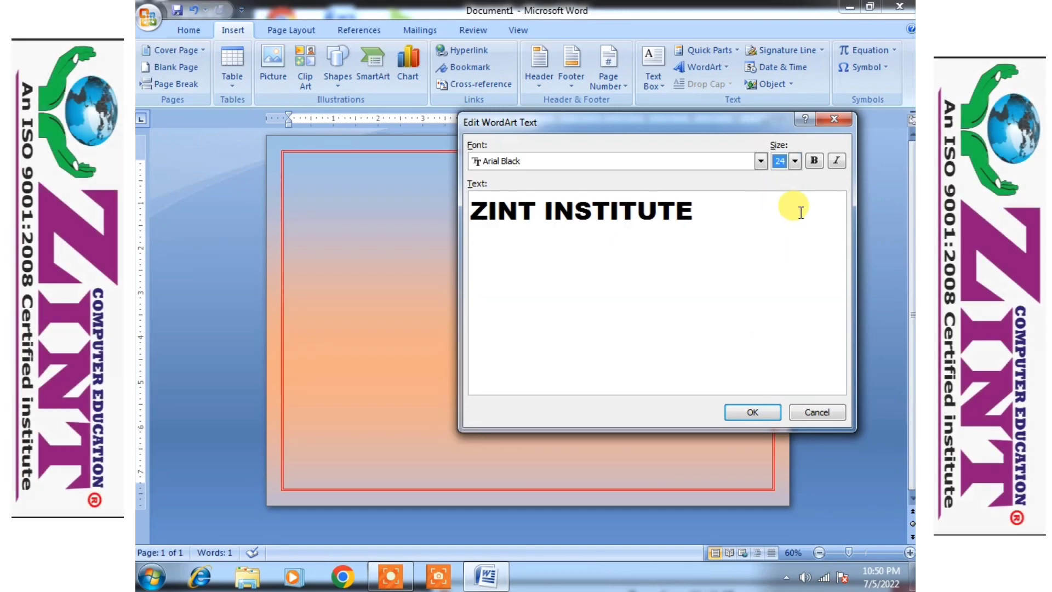
click(752, 413)
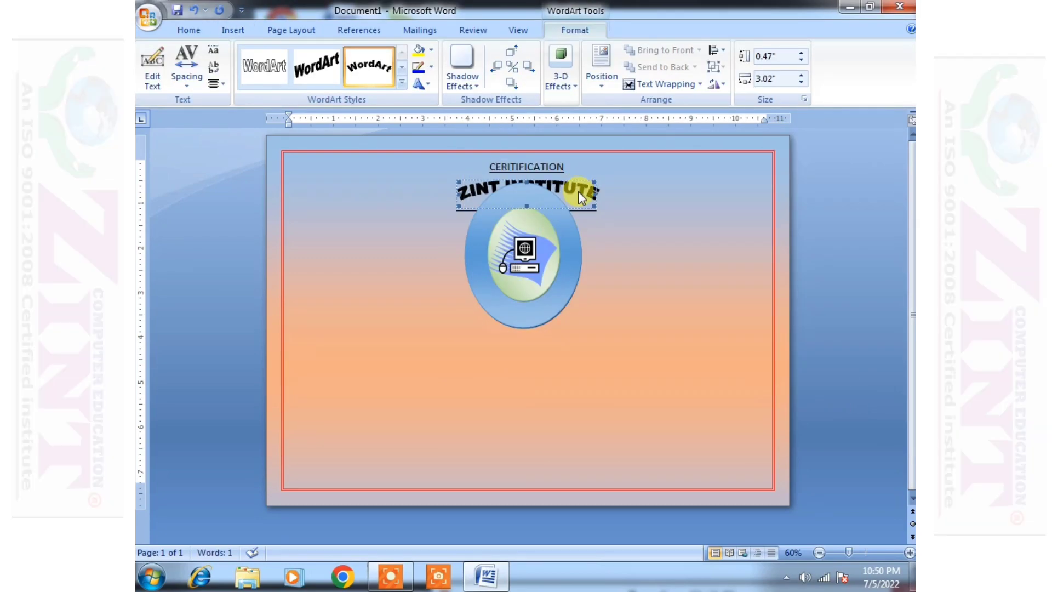
- Float the ZINT INSTITUTE WordArt In Front of Text and move it below the heading
click(679, 85)
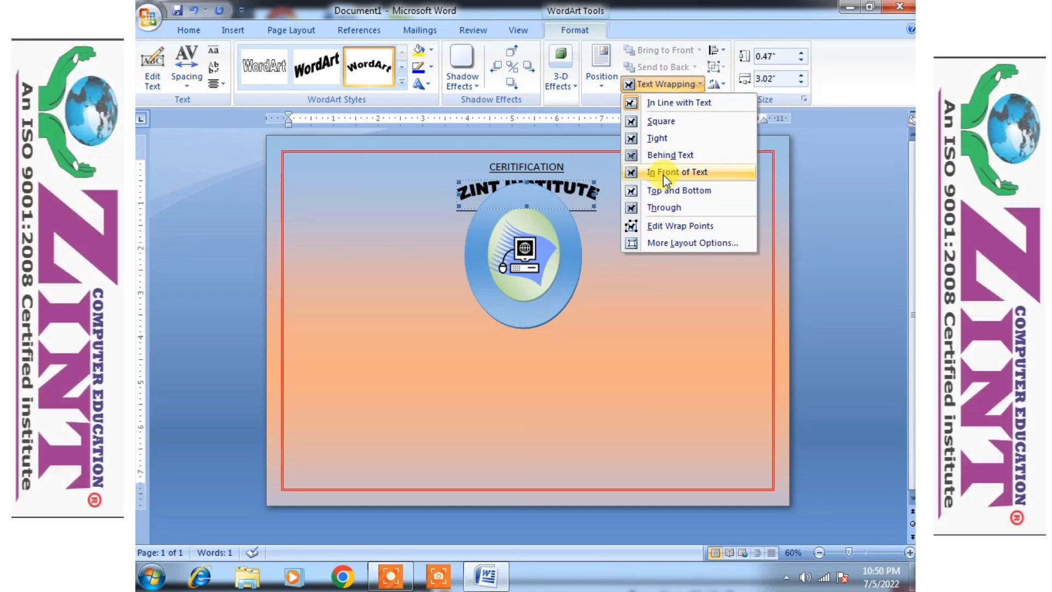
click(663, 174)
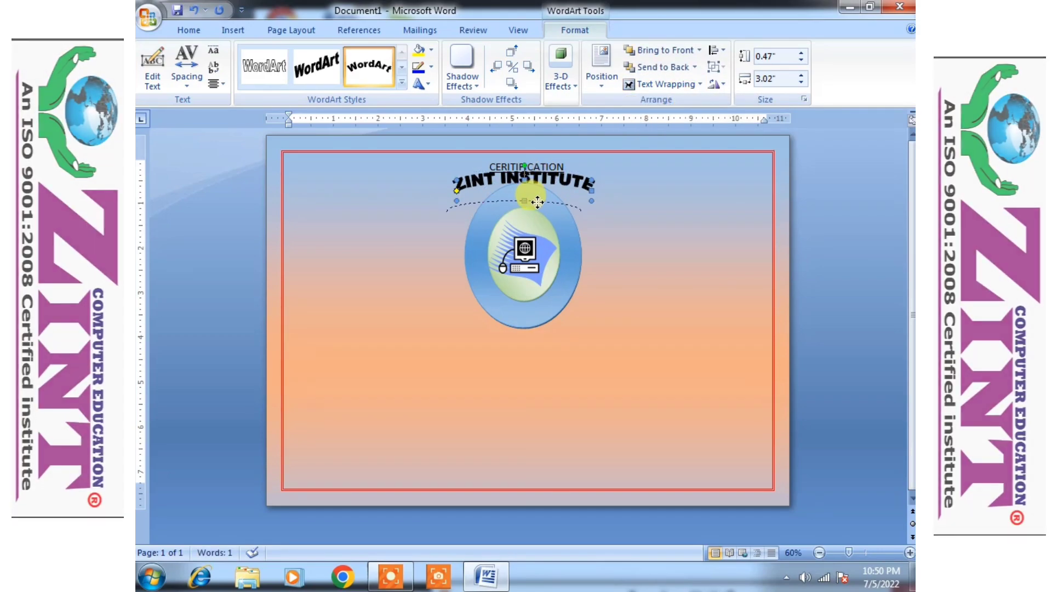
drag(537, 202, 536, 222)
click(675, 290)
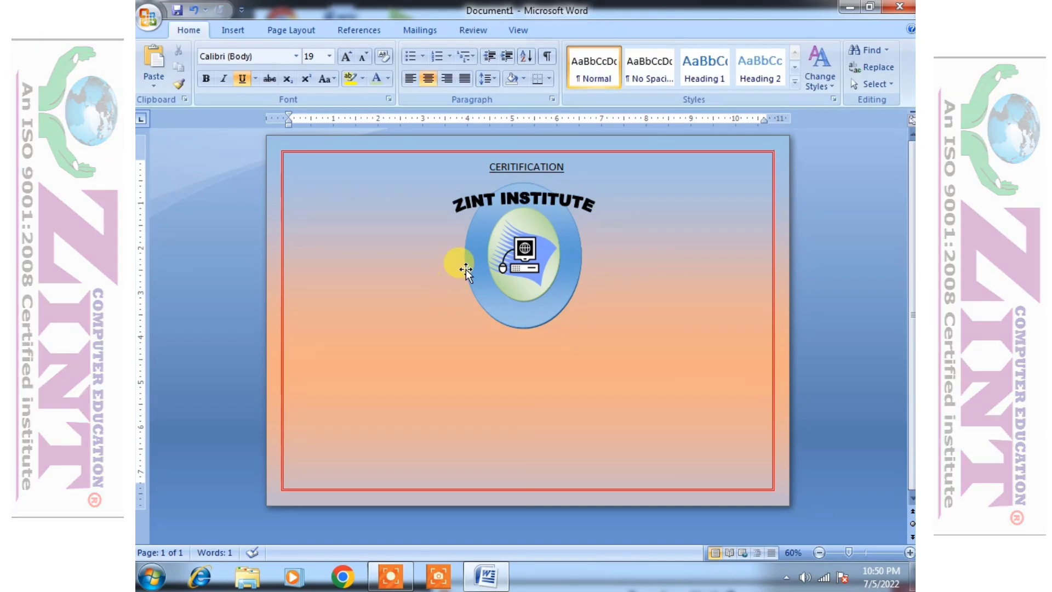
click(554, 200)
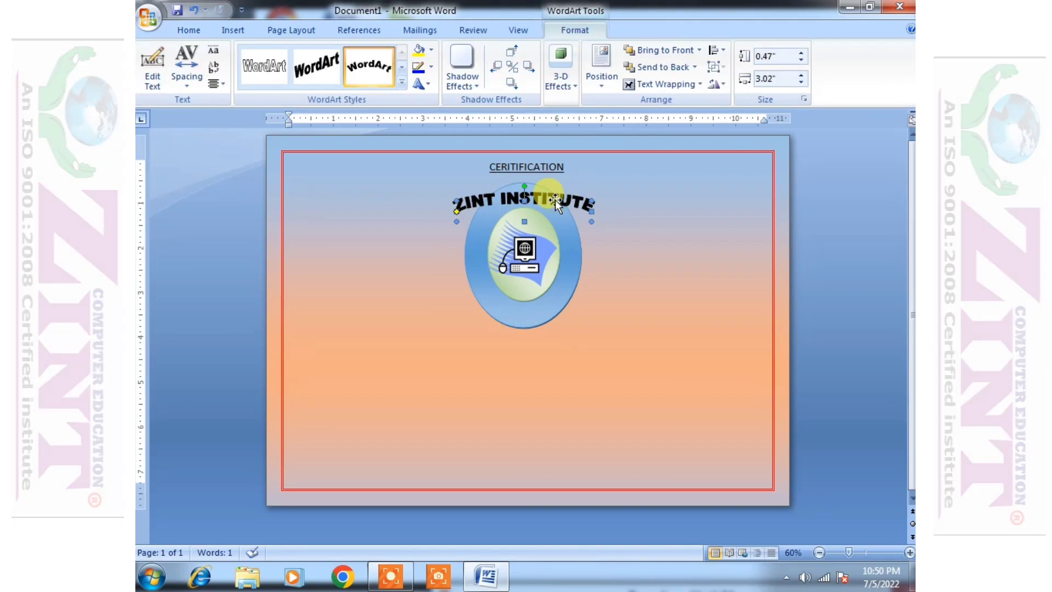
click(704, 258)
click(533, 197)
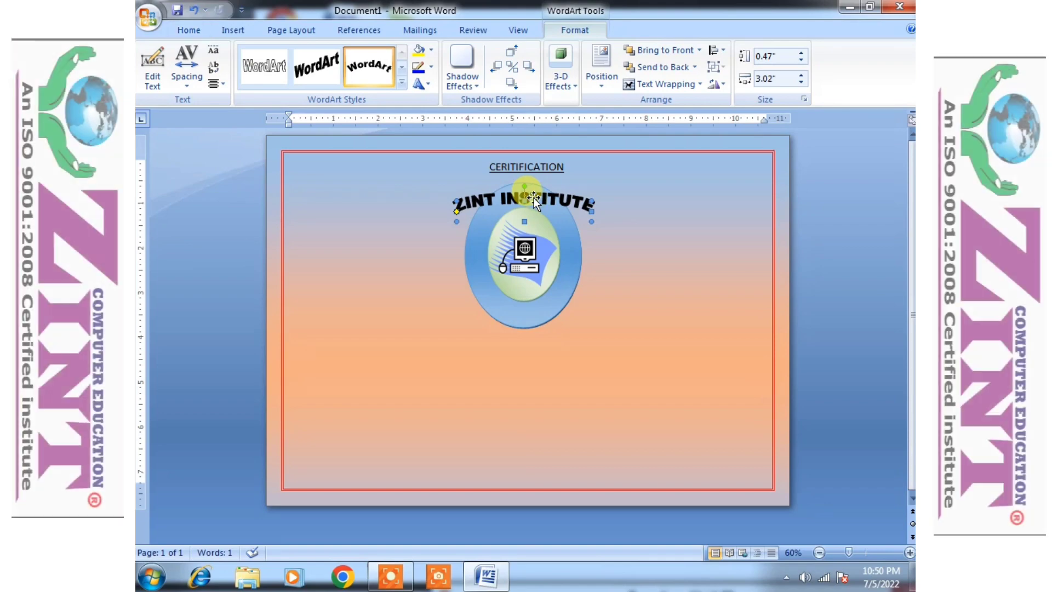
- Resize the ZINT INSTITUTE arch to 2.36" by 2" and centre it inside the oval's rim
drag(591, 222, 619, 290)
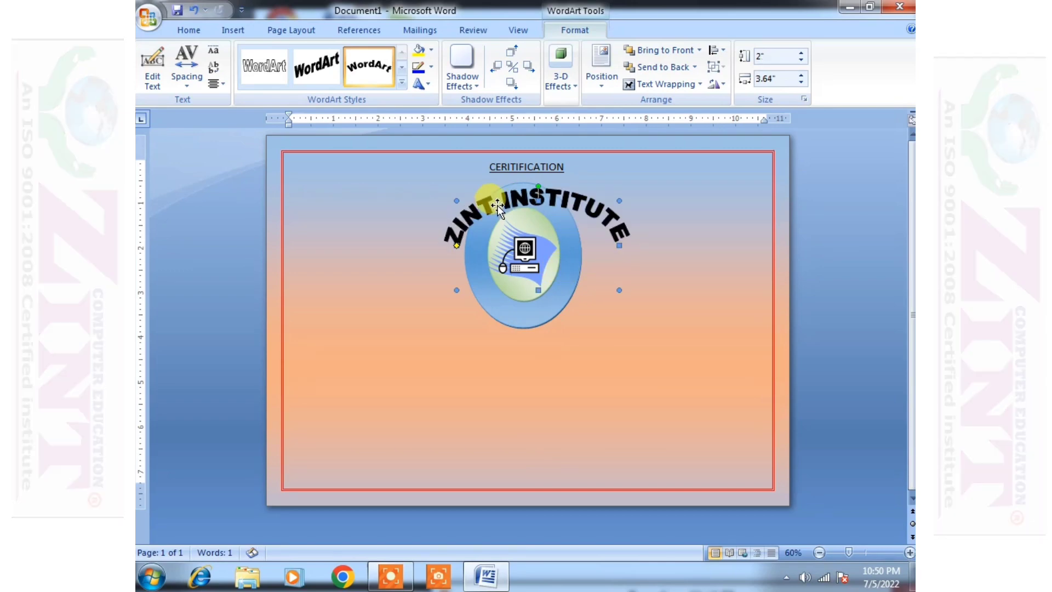
drag(594, 182, 537, 175)
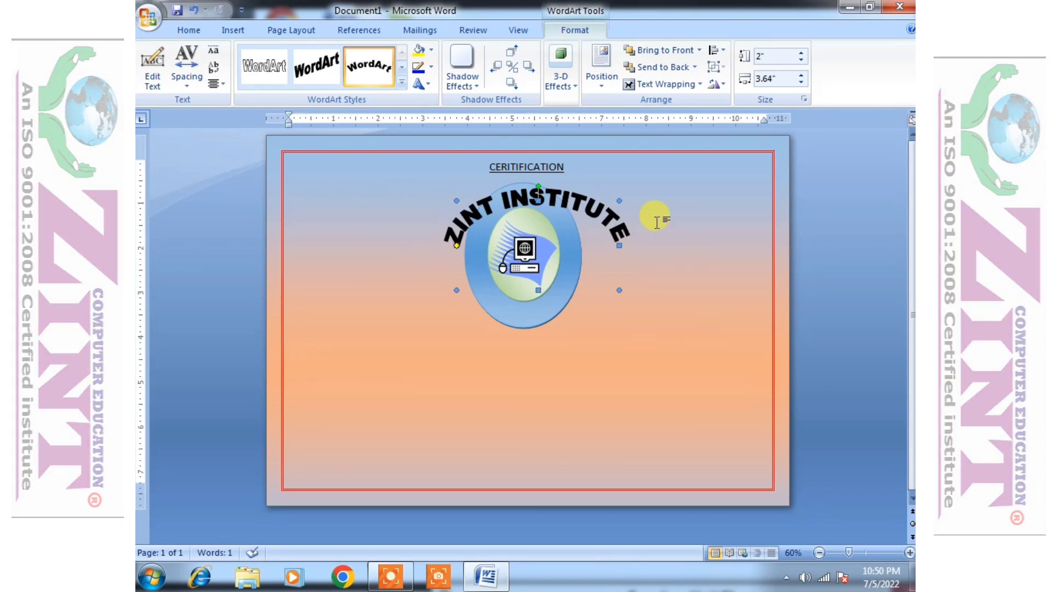
drag(618, 288, 577, 353)
drag(456, 353, 488, 307)
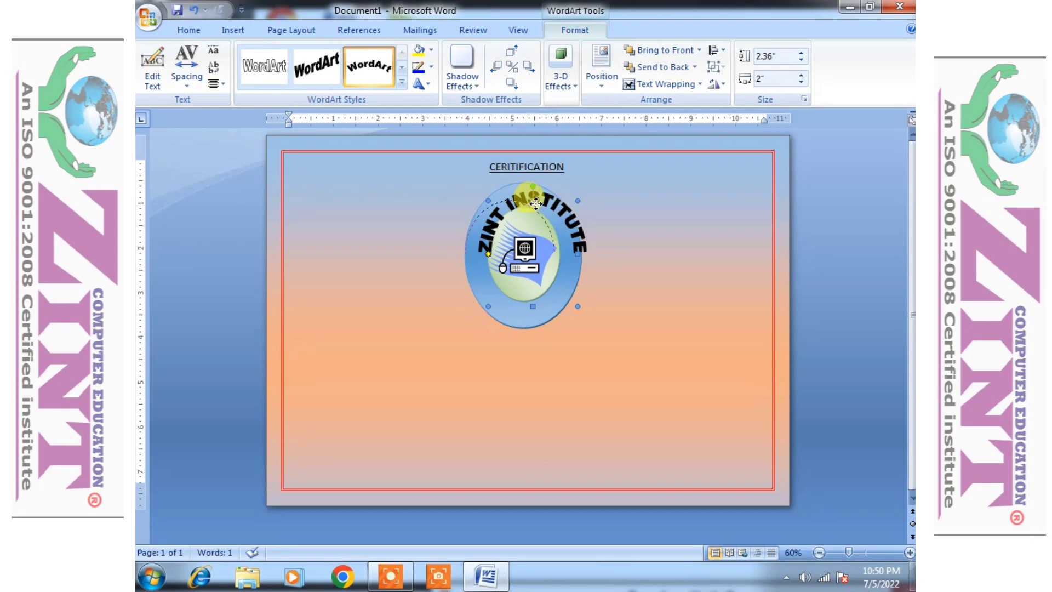
drag(546, 200, 537, 200)
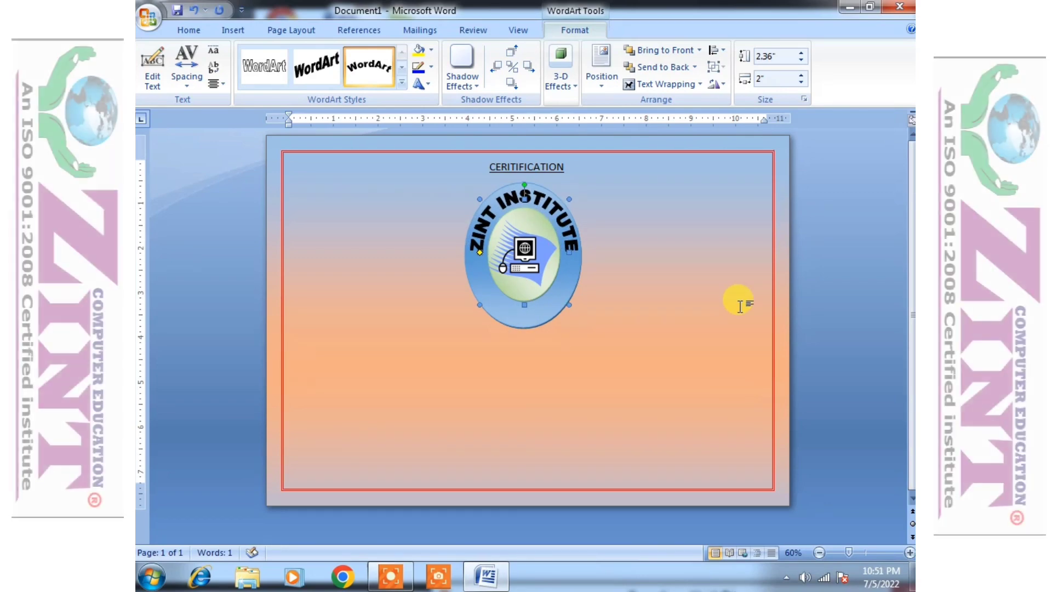
click(705, 255)
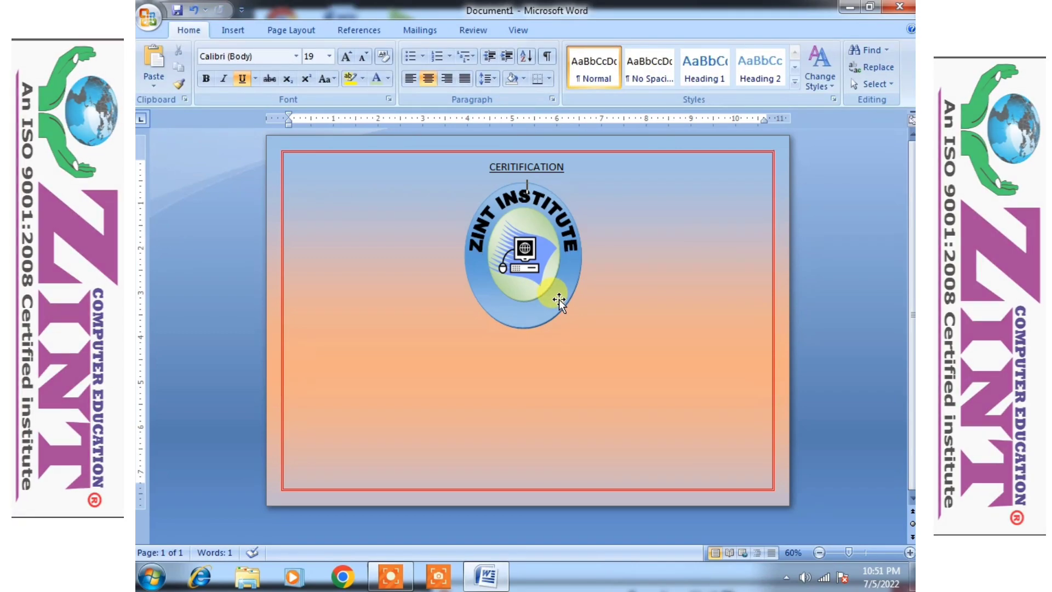
- Start a WordArt in style 5 and replace its placeholder text with 'GWALIOR'
click(228, 33)
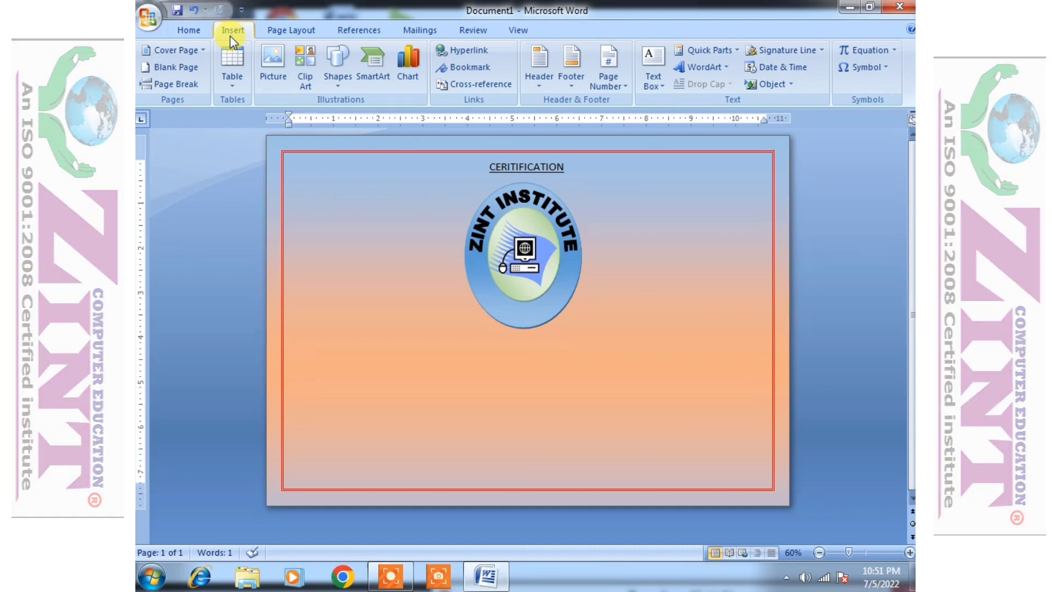
click(335, 82)
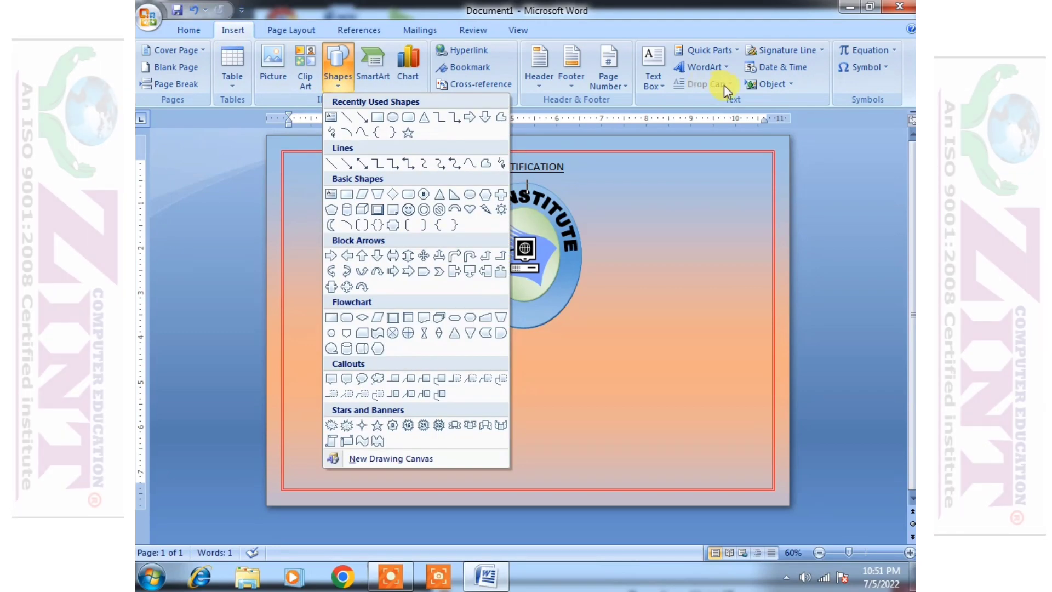
click(704, 67)
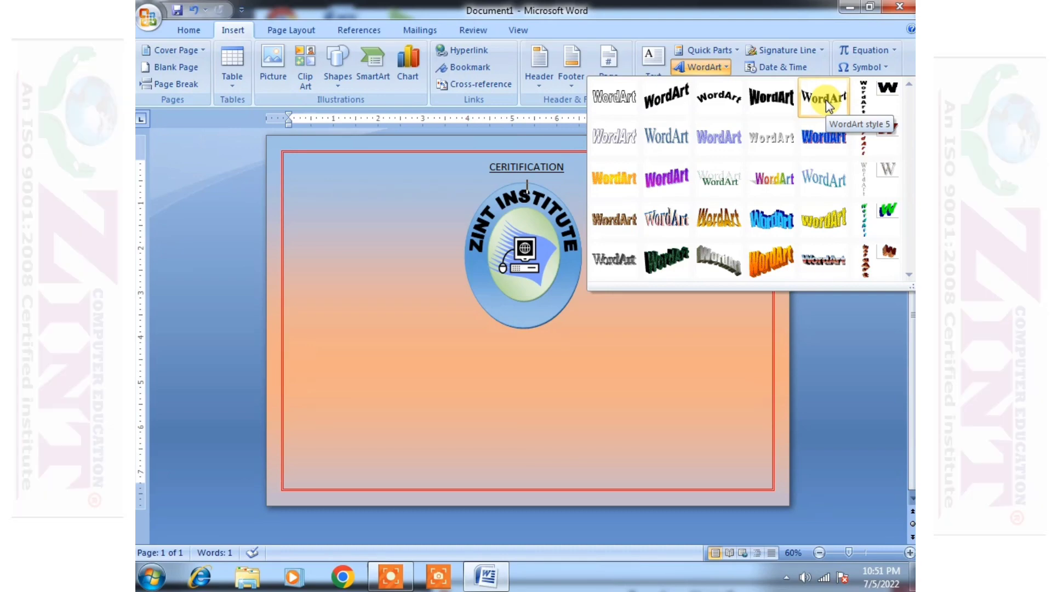
click(826, 100)
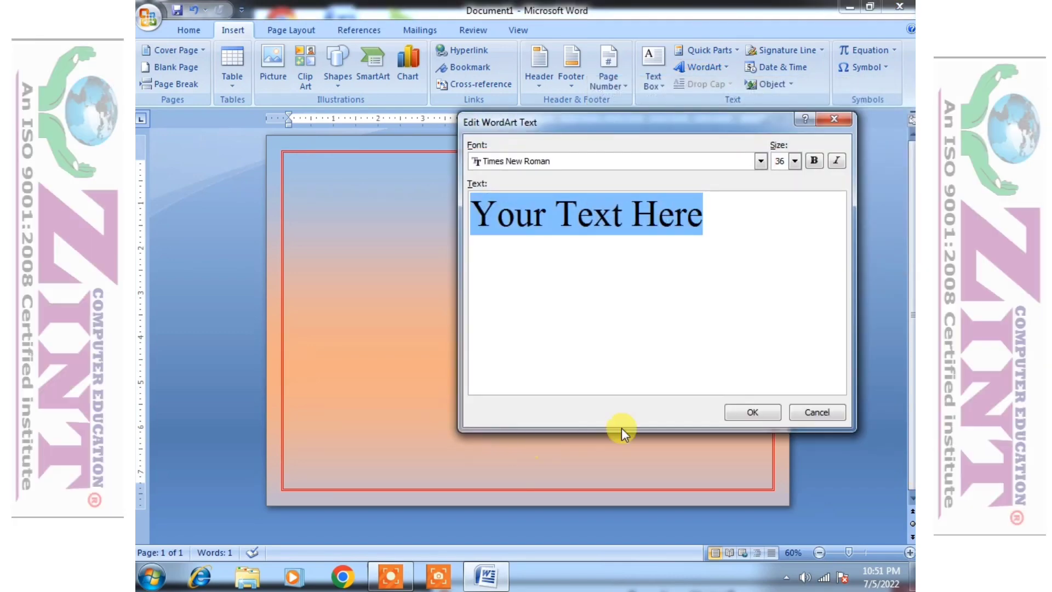
key(BackSpace)
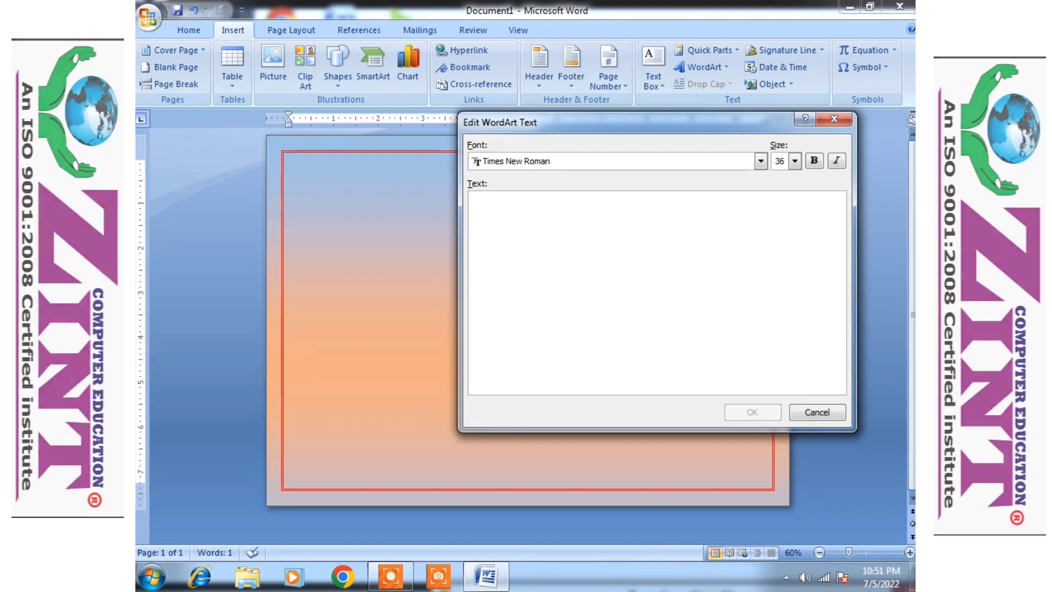
text(GWALIOR)
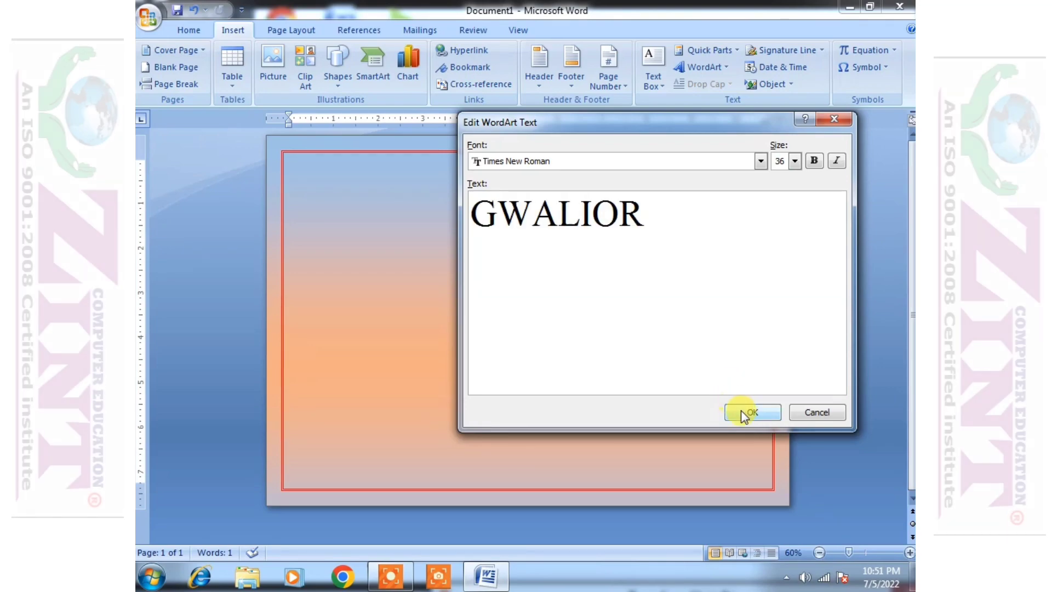
- Float the GWALIOR WordArt In Front of Text and shrink it onto the logo's bottom rim
click(744, 412)
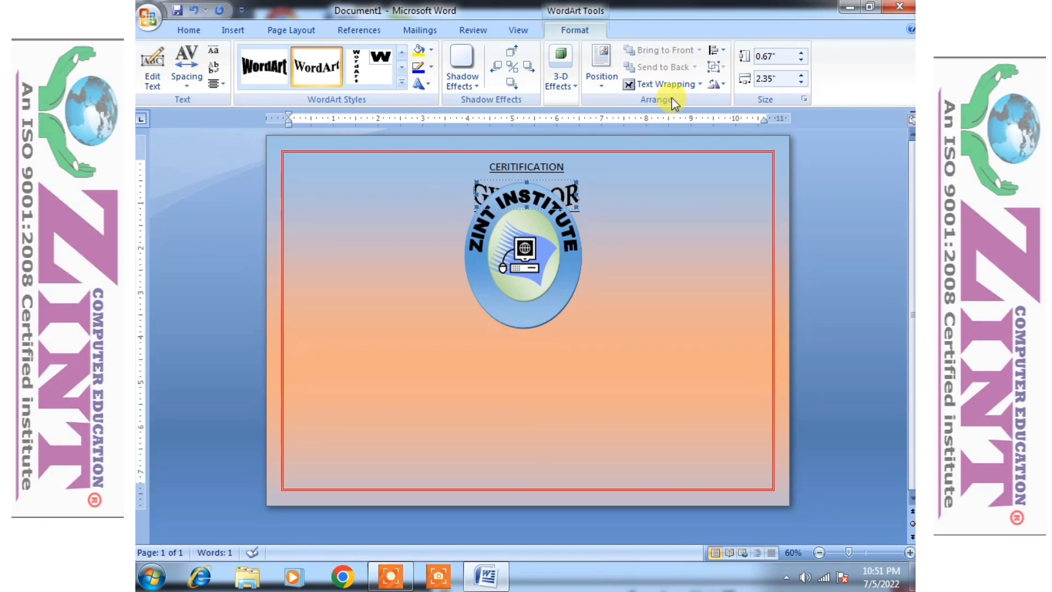
click(666, 84)
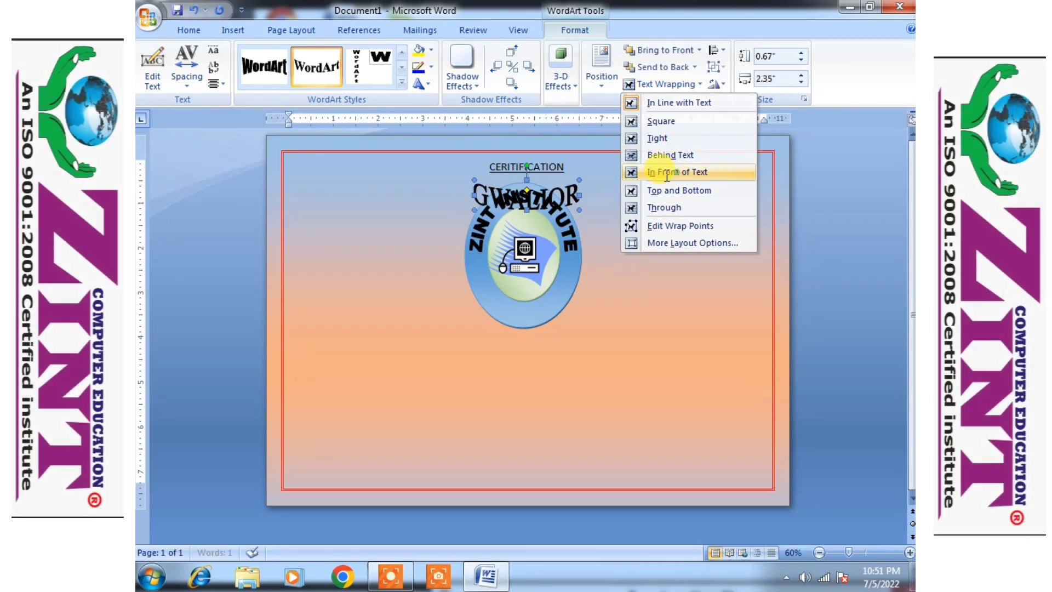
click(673, 171)
drag(556, 198, 548, 359)
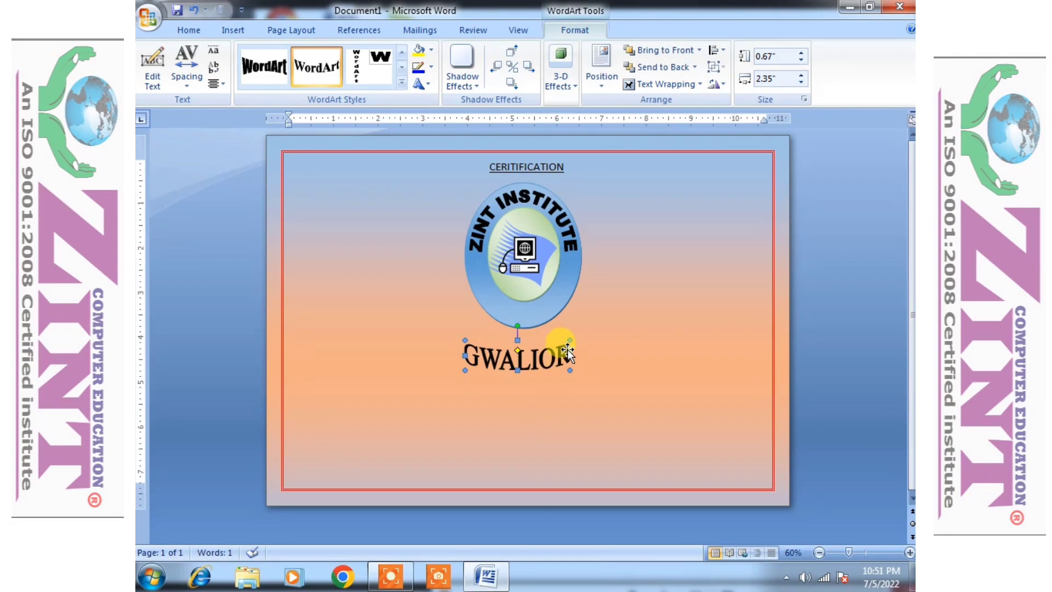
drag(518, 351, 517, 310)
click(614, 331)
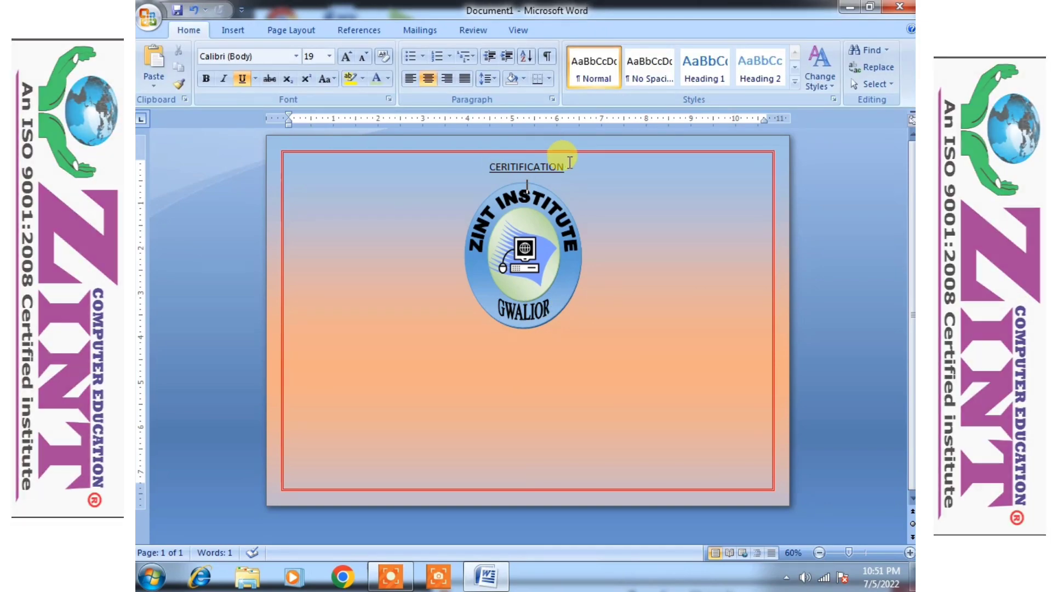
- Give the CERITIFICATION heading a turquoise highlight and red font colour
drag(573, 164, 489, 170)
drag(564, 164, 470, 164)
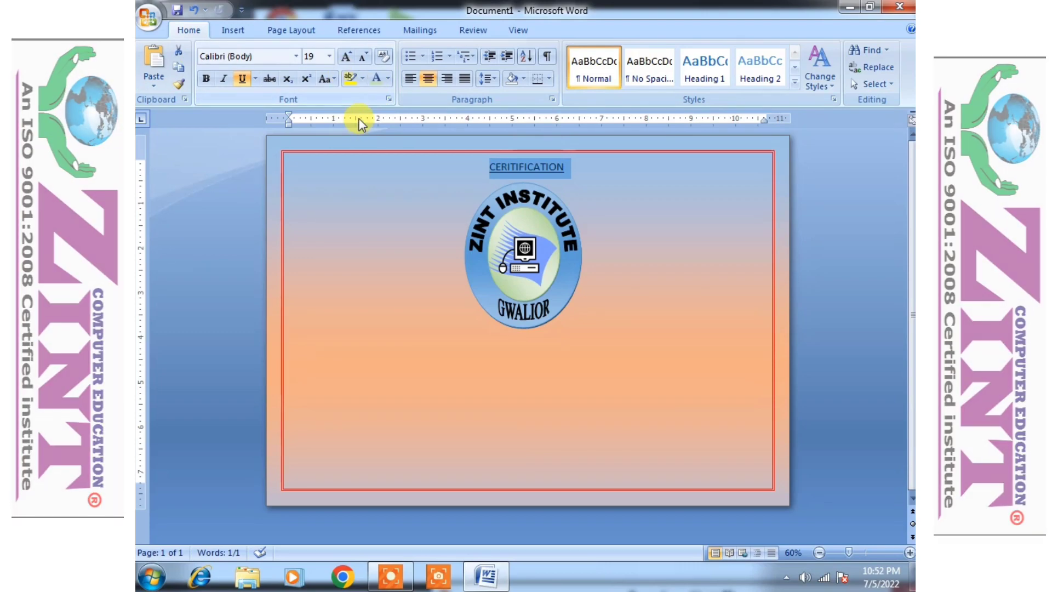
click(363, 84)
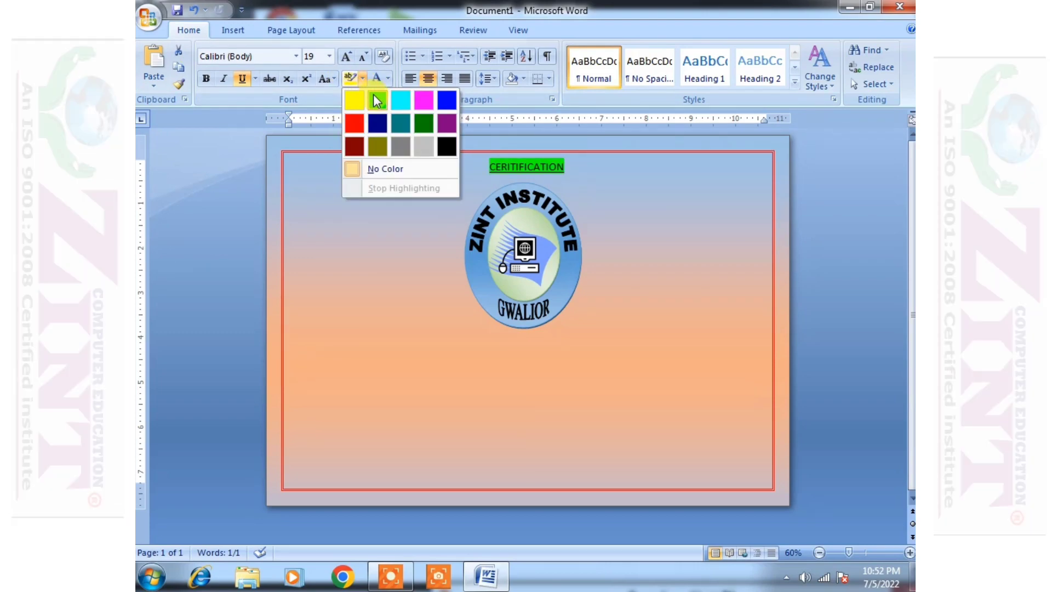
click(393, 99)
click(387, 79)
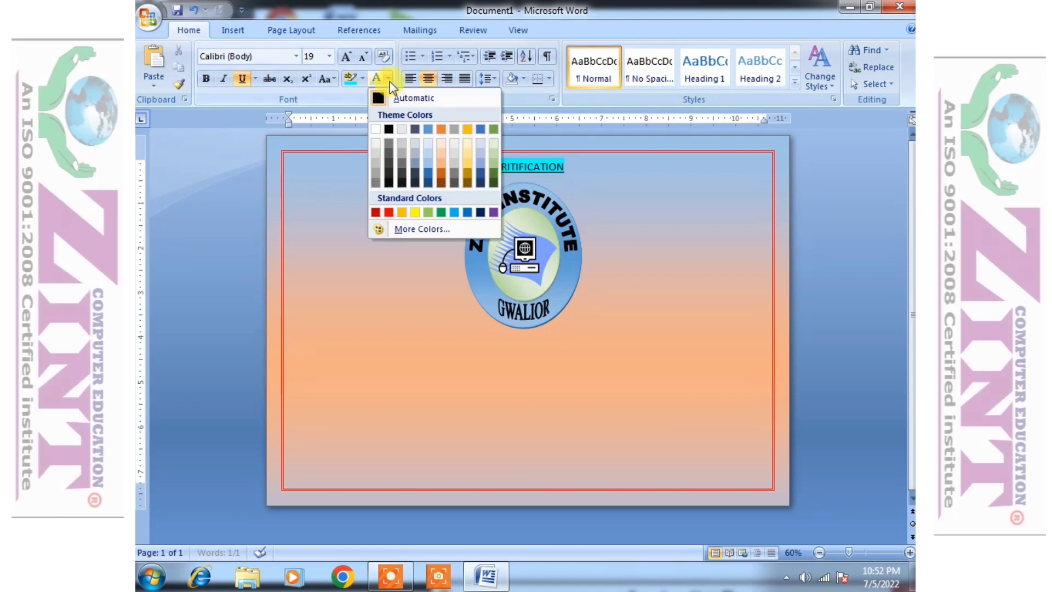
click(389, 211)
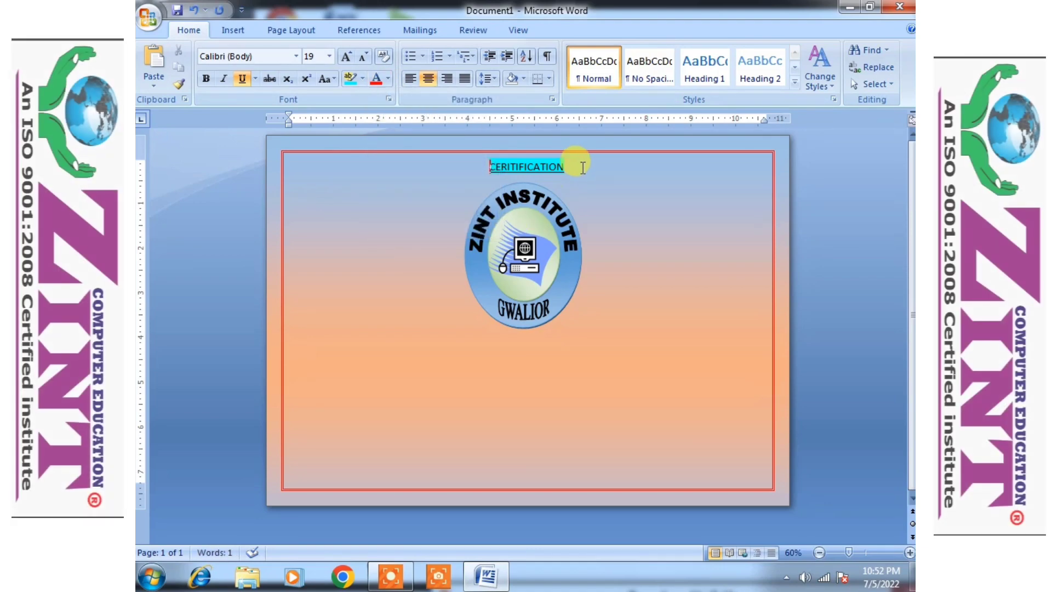
- Enlarge the CERITIFICATION heading to 24 pt with Grow Font
click(375, 79)
click(371, 232)
drag(582, 168, 479, 173)
click(346, 56)
click(346, 57)
click(346, 57)
click(346, 57)
click(657, 254)
click(557, 301)
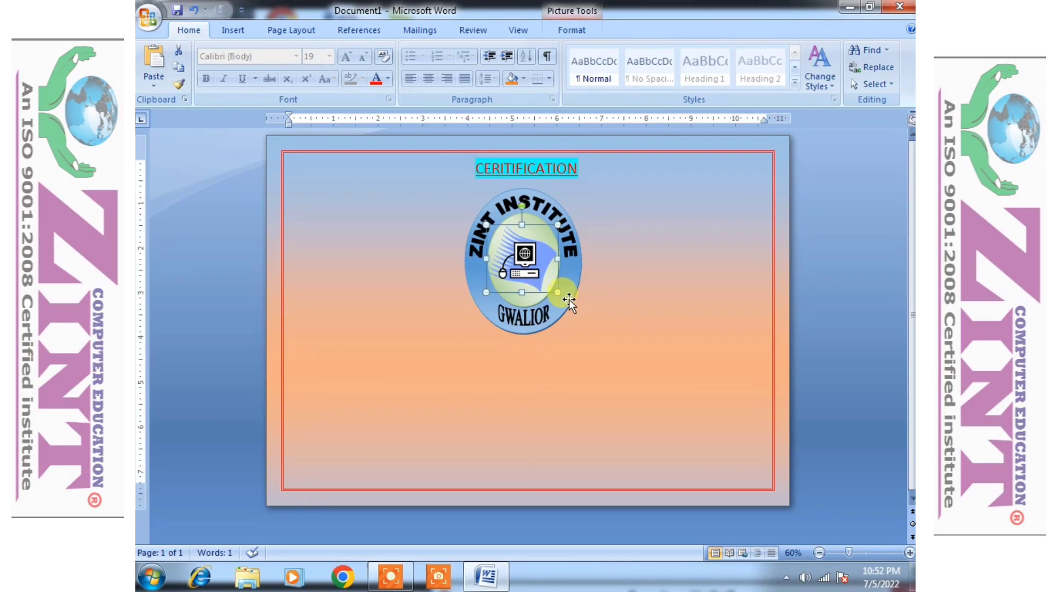
- On a new line below the logo, type 'THIS IS TO CERIFY THAT MR./MS.' and the student's name
click(595, 329)
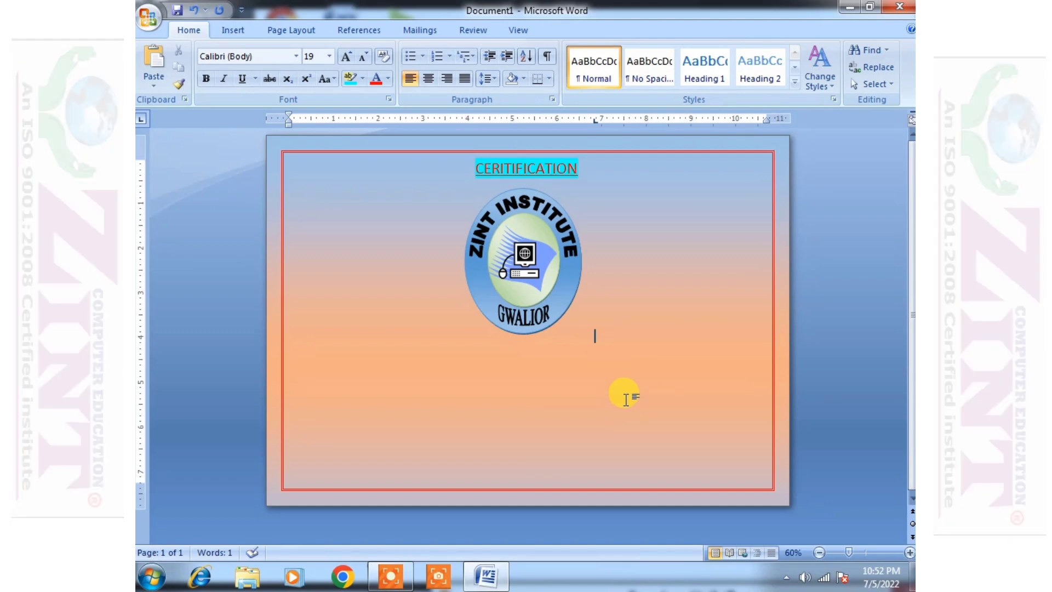
key(Return)
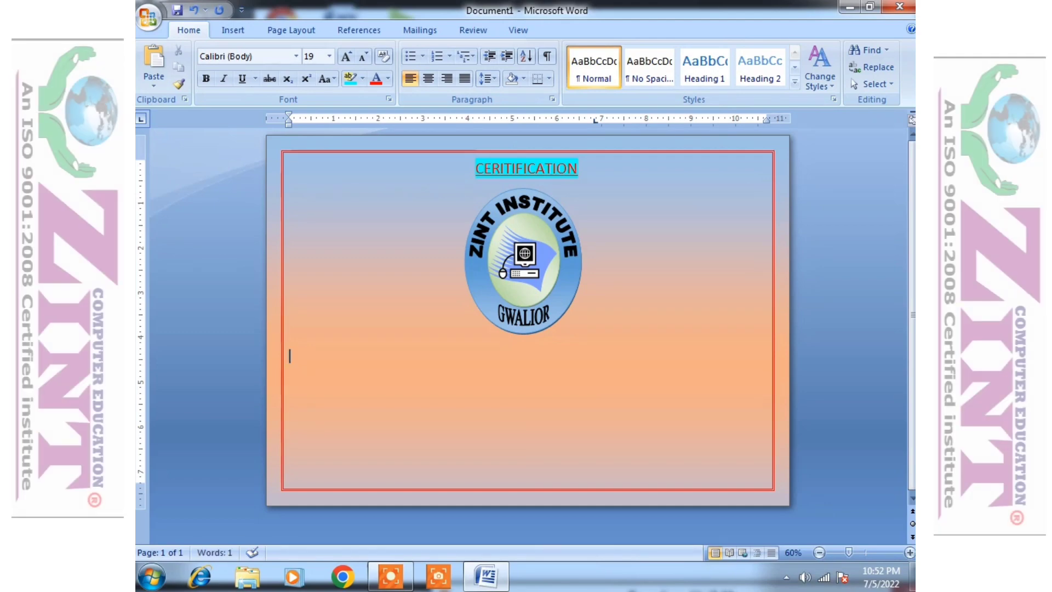
text(THI)
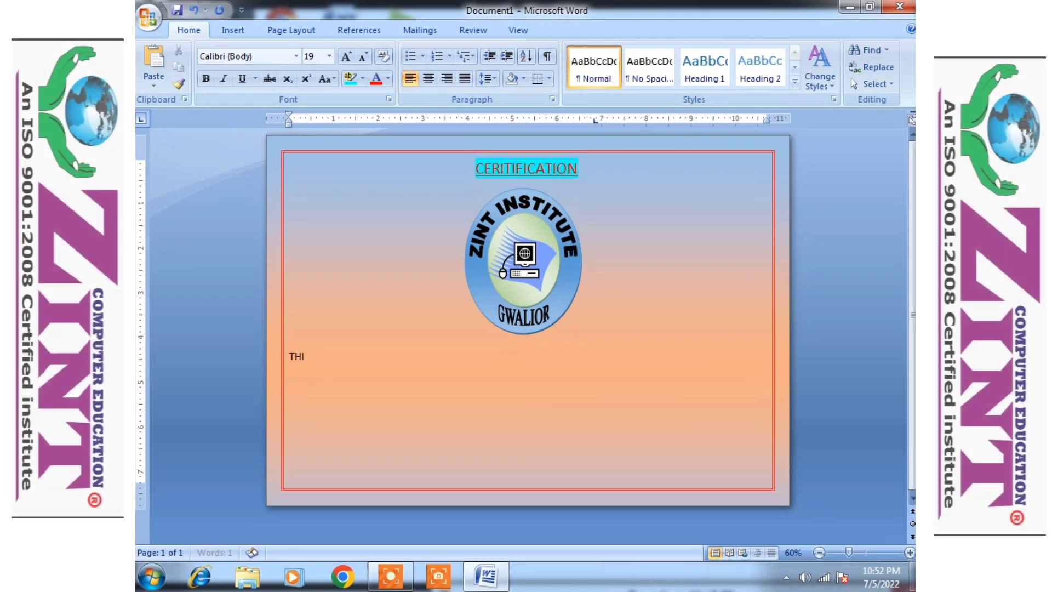
text(S IS TO CERIFY THAT MR./MS. Z)
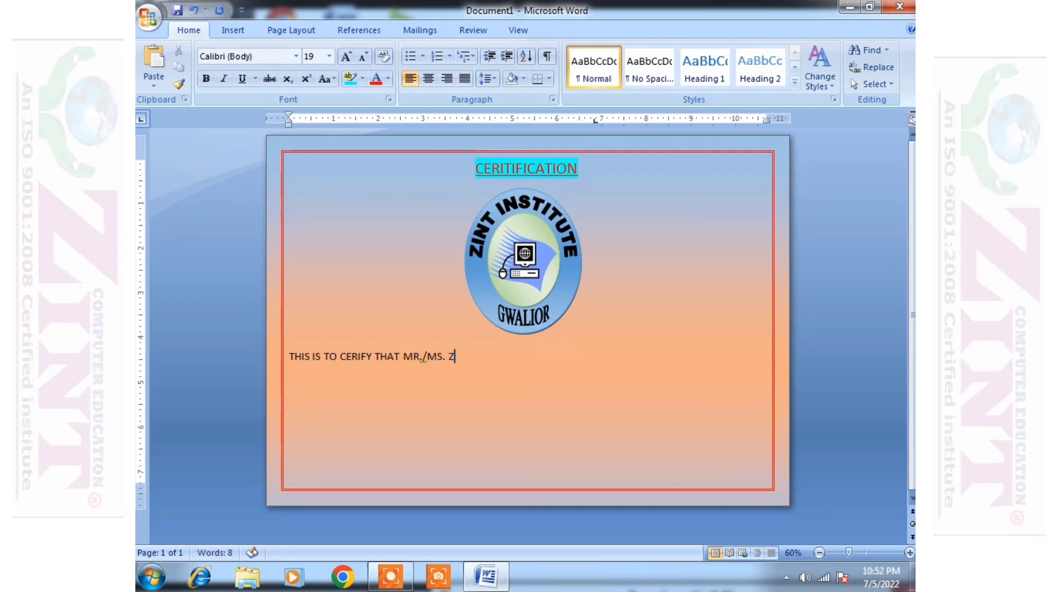
key(BackSpace)
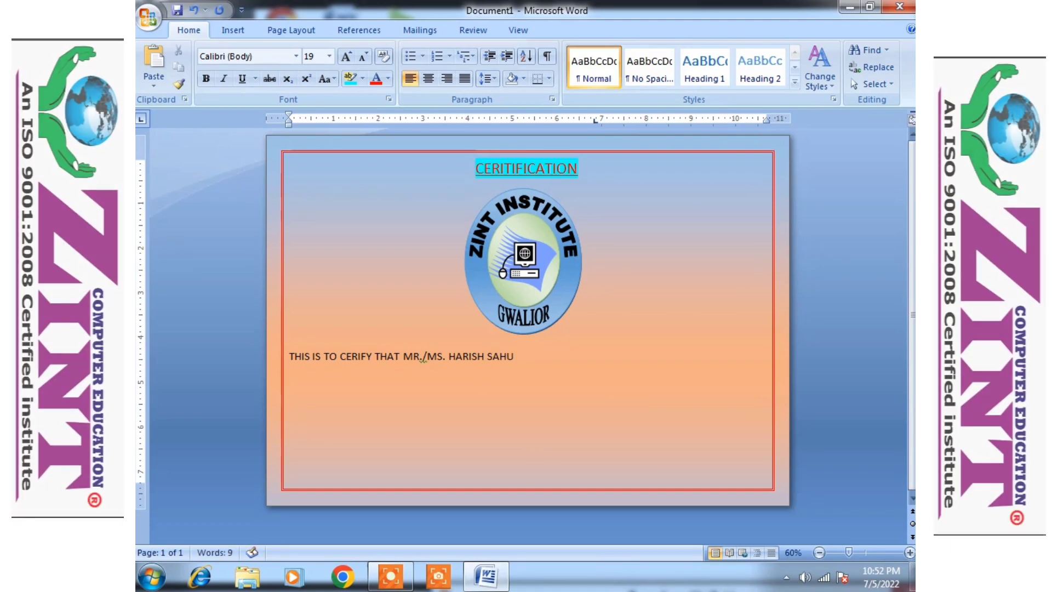
- Underline the student's name
drag(450, 353, 526, 355)
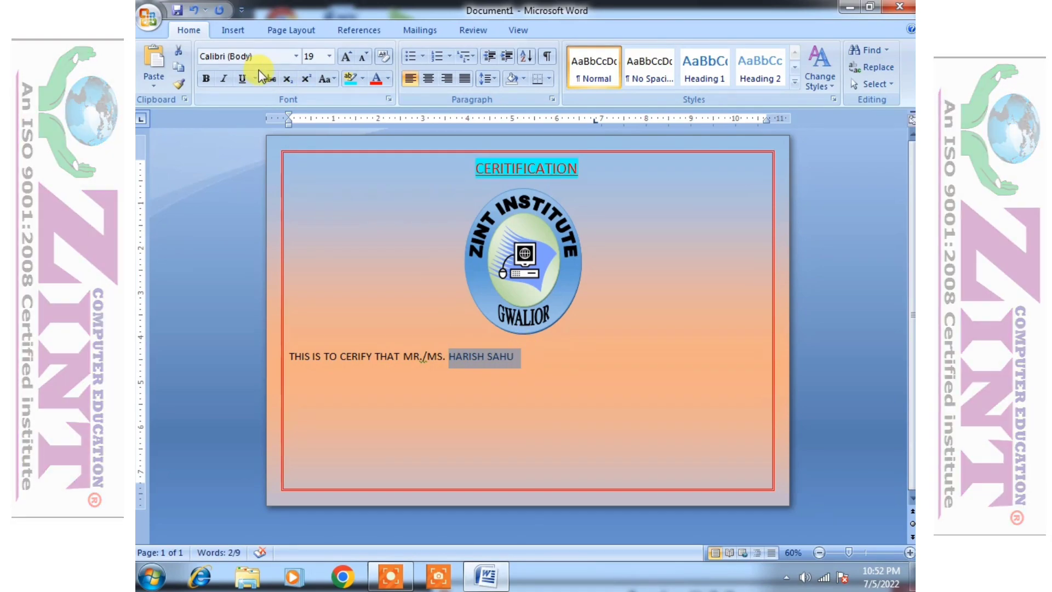
click(242, 79)
click(537, 351)
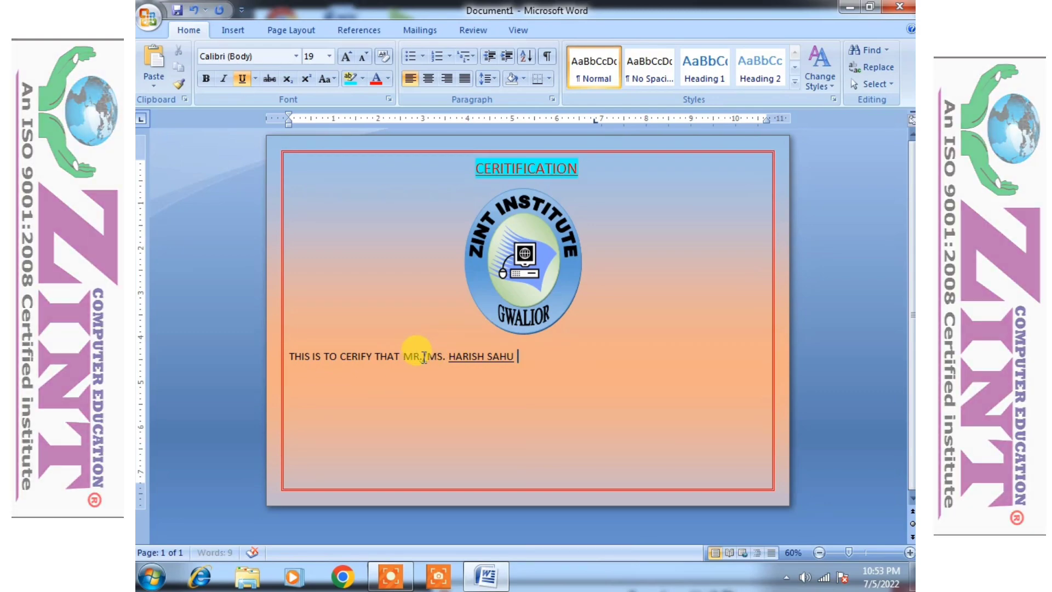
- Accept the MR. /MS. spacing fix and continue the sentence through 'WITH GOOD PERFORMANCE'
right_click(422, 357)
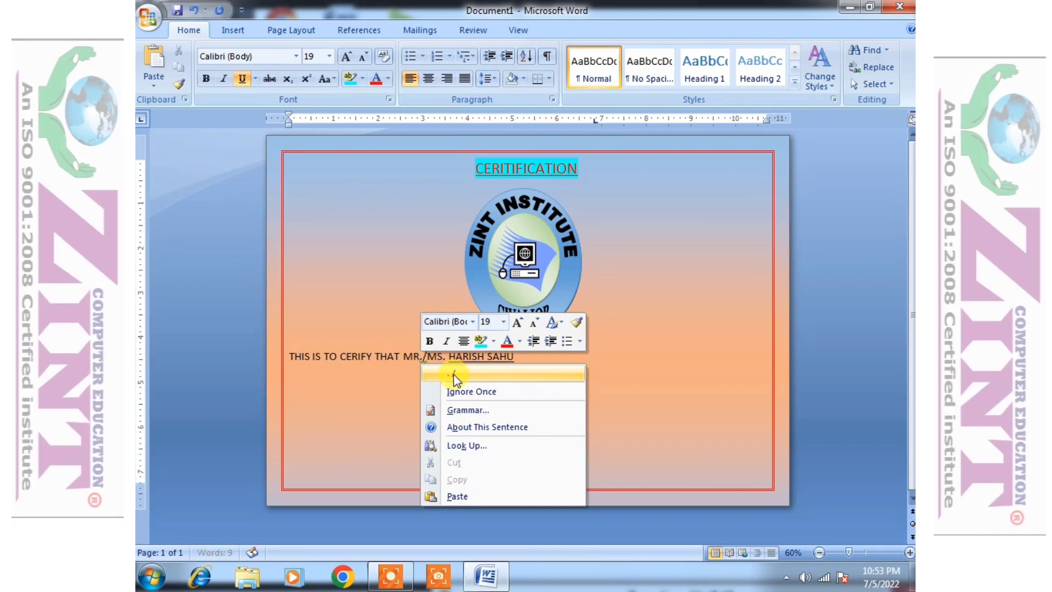
click(454, 375)
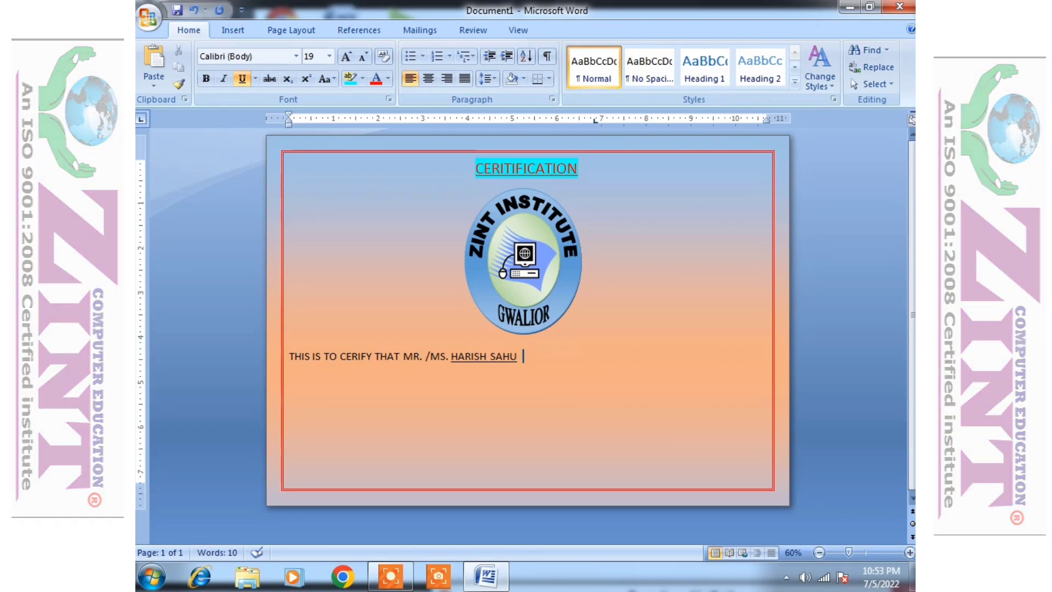
text(SUCCESSFULLY COMPLETED THE BASI)
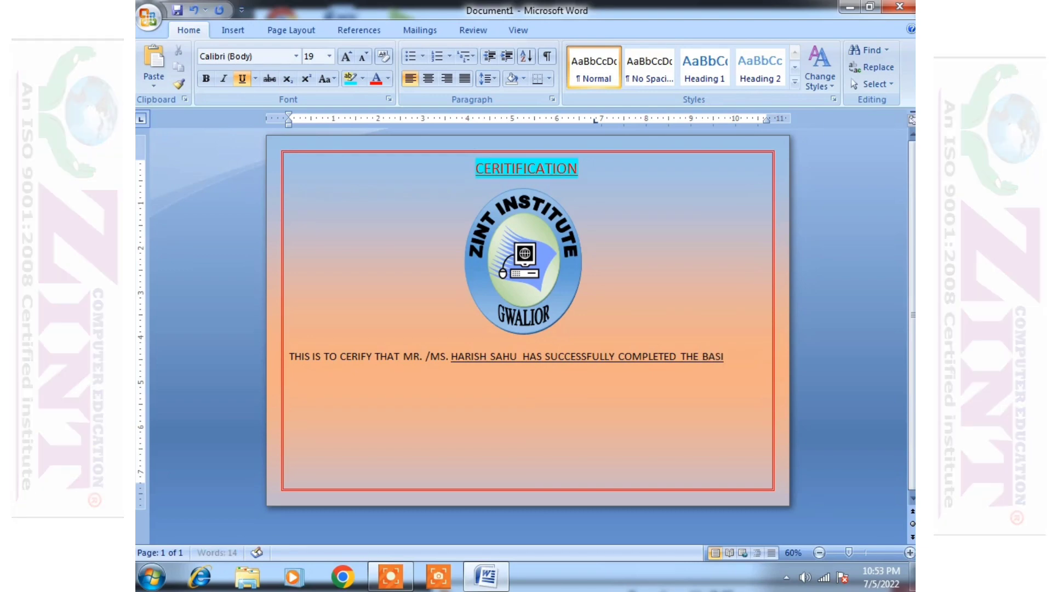
text(C COMPUTER COURSE WITH GO)
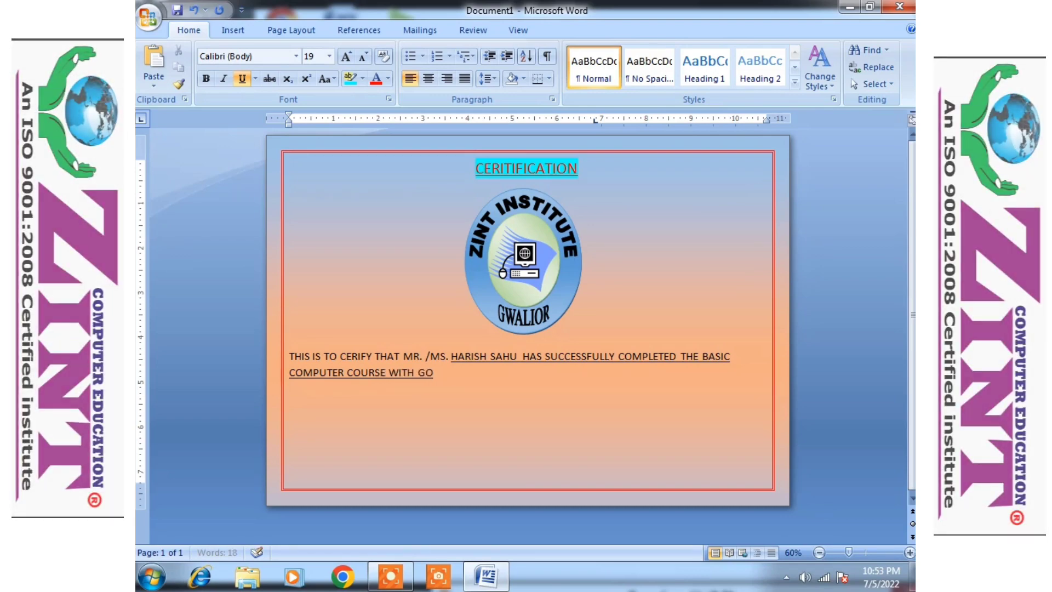
text(MANCE)
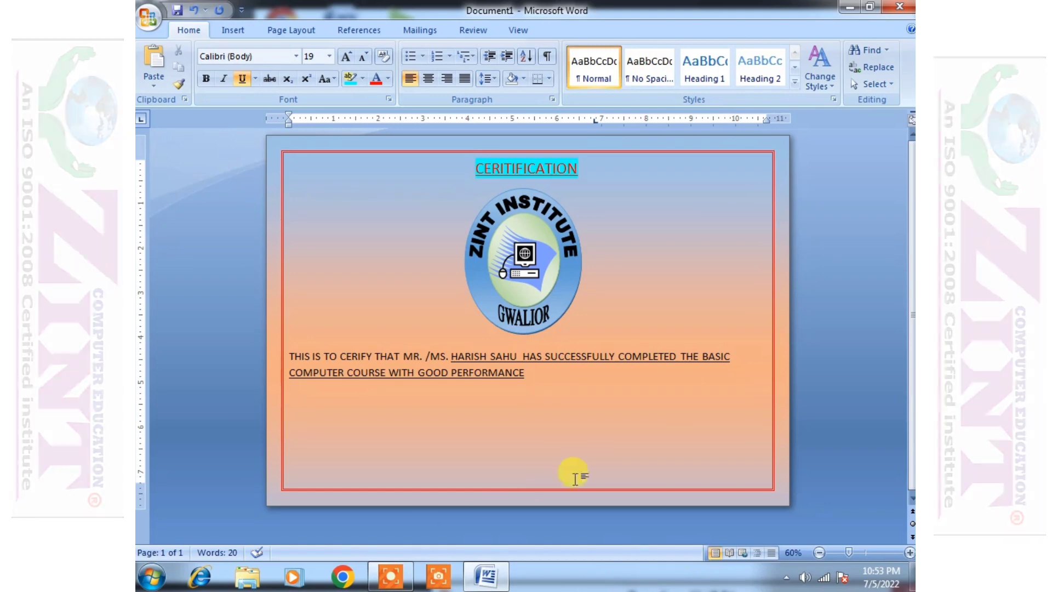
- Remove the underline from the text after HAS
drag(525, 374, 308, 380)
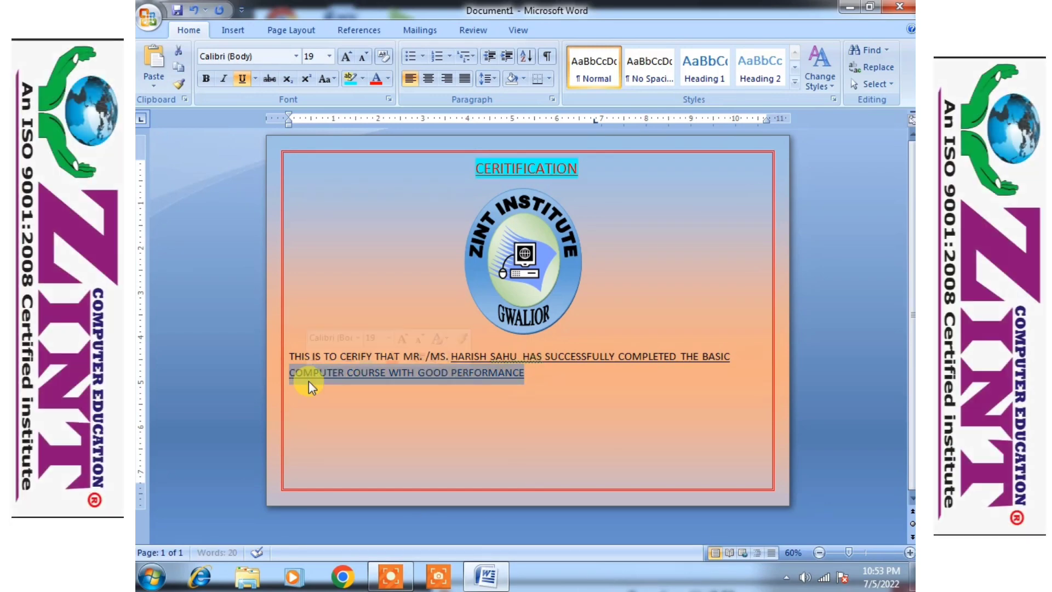
click(606, 388)
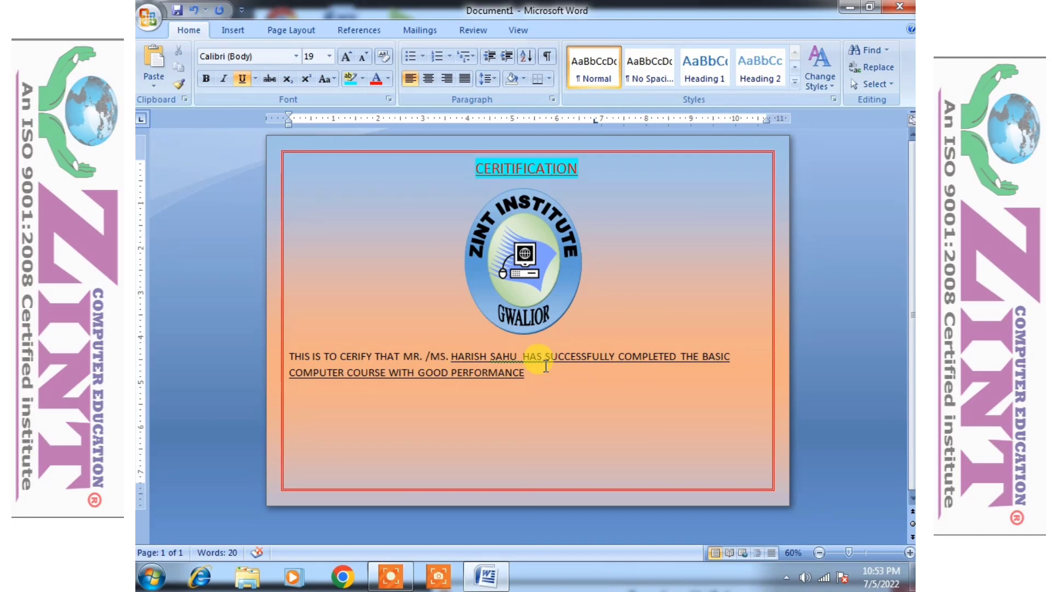
drag(524, 354, 530, 369)
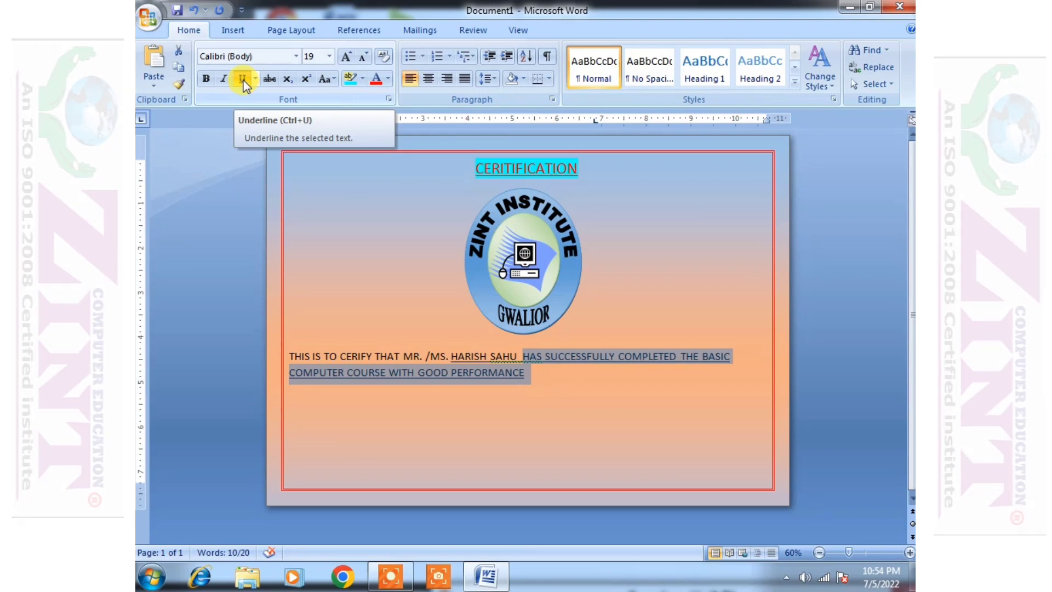
click(241, 79)
click(566, 396)
- Centre the certifying paragraph and clear its grammar flag
drag(527, 372, 288, 354)
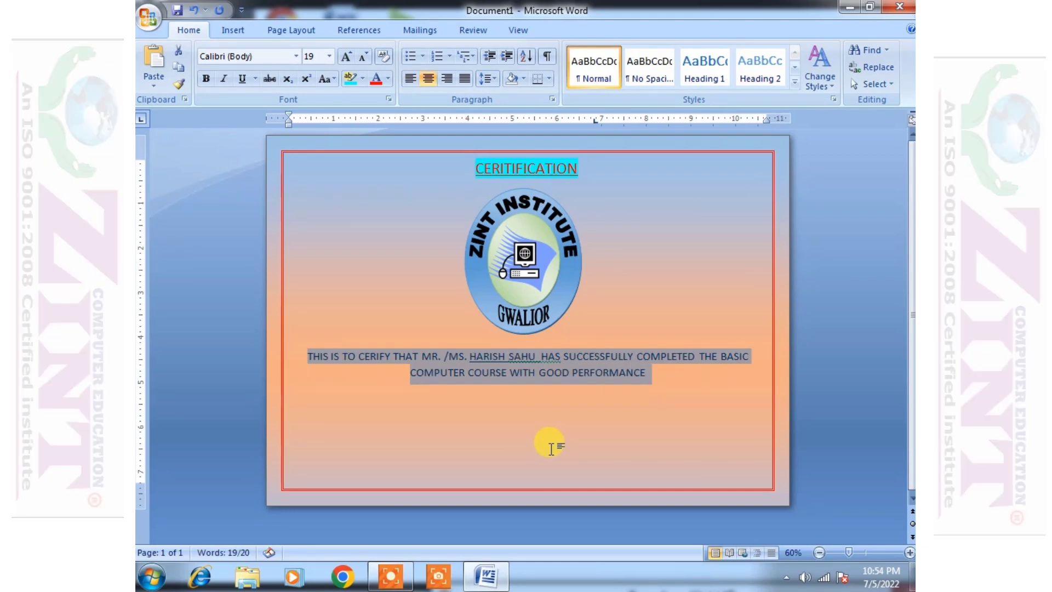
click(666, 399)
key(ctrl+e)
right_click(540, 355)
click(608, 374)
- Make the certifying paragraph bold 22 pt and end it with a period
drag(667, 375, 305, 353)
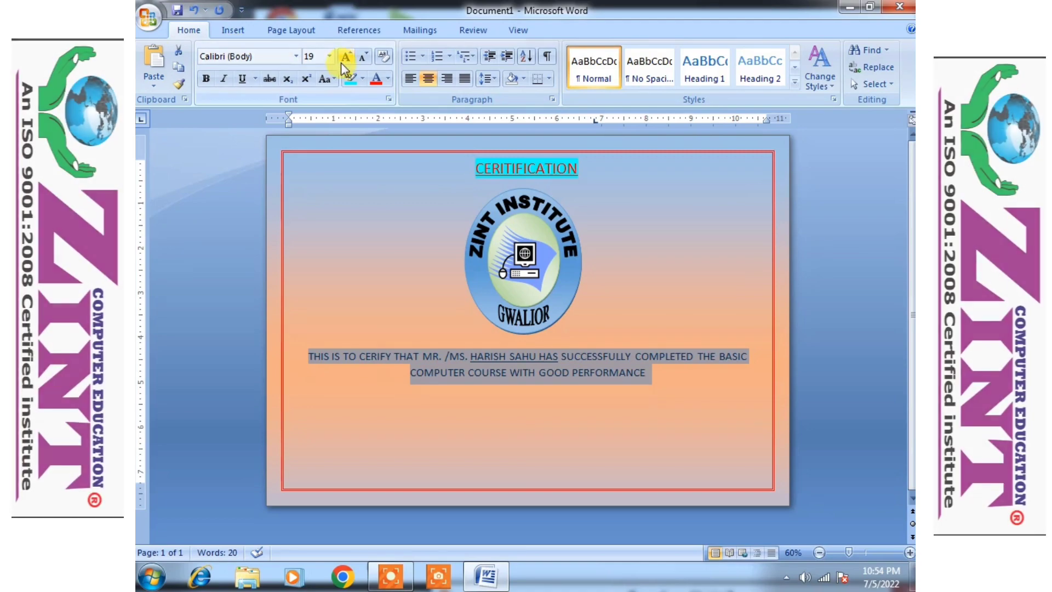
click(345, 61)
click(345, 60)
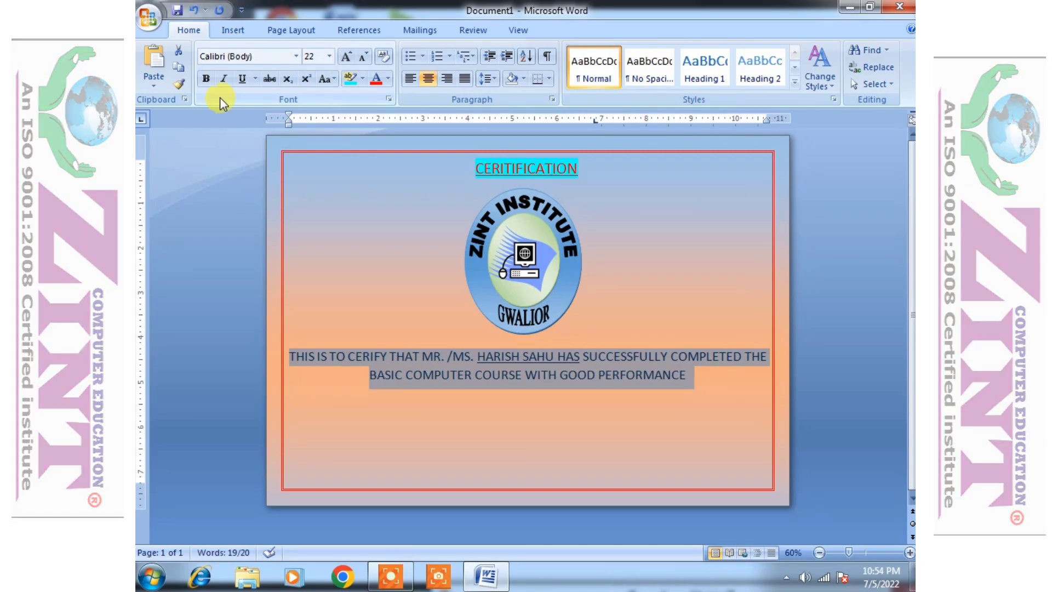
click(206, 78)
click(704, 377)
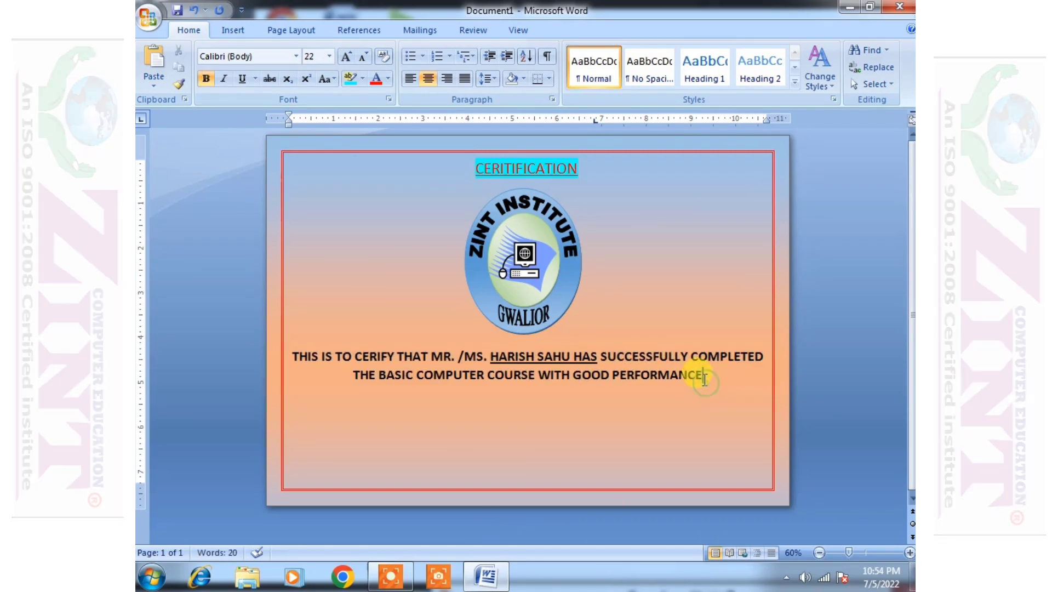
text(.)
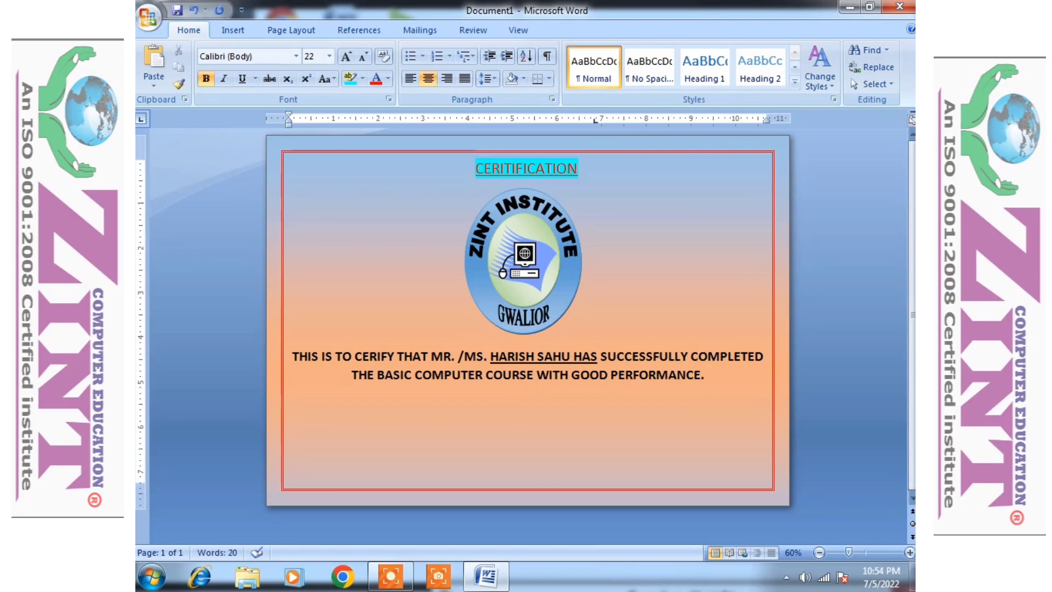
- Left-align the new line and type DATE- followed by SIGNATURE OF DIRECTOR
key(ctrl+l)
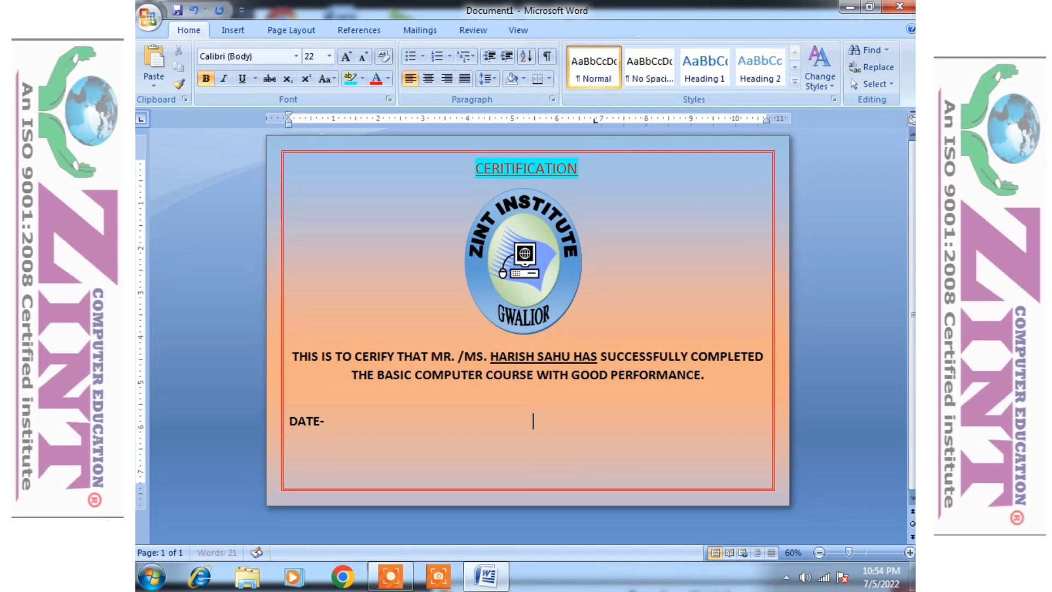
text(SIGN)
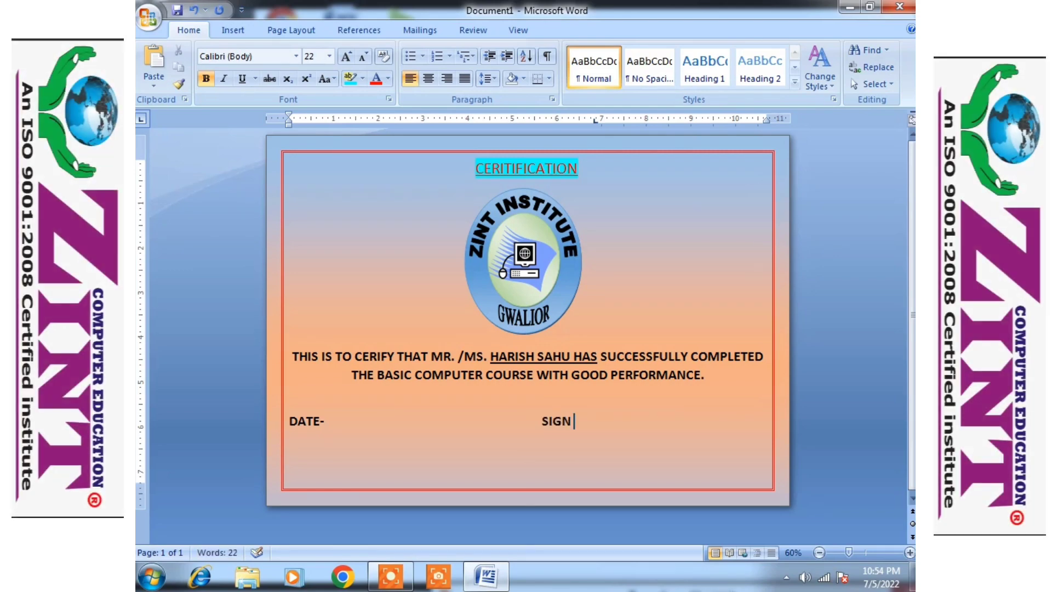
text(ATURE)
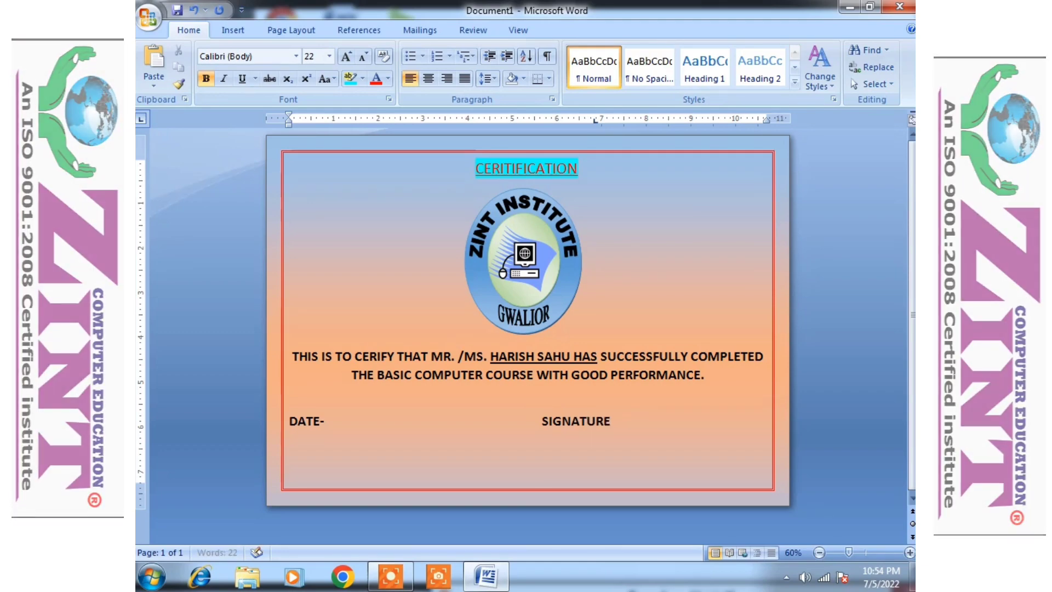
text( OF DIRECTOR)
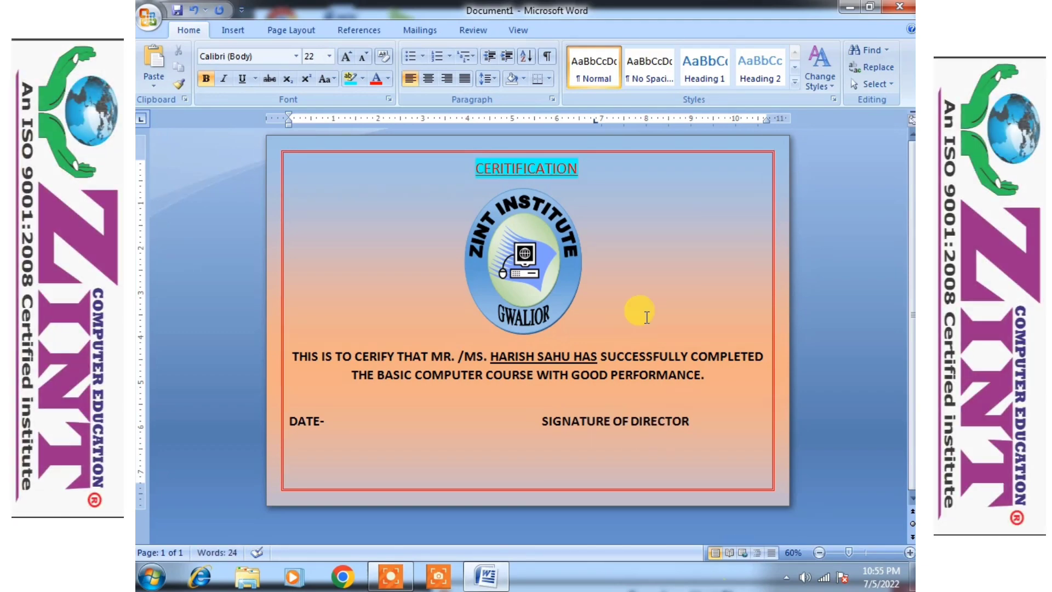
drag(692, 415, 622, 416)
- Adjust the spacing so DATE- sits at left and SIGNATURE OF DIRECTOR at right
click(462, 417)
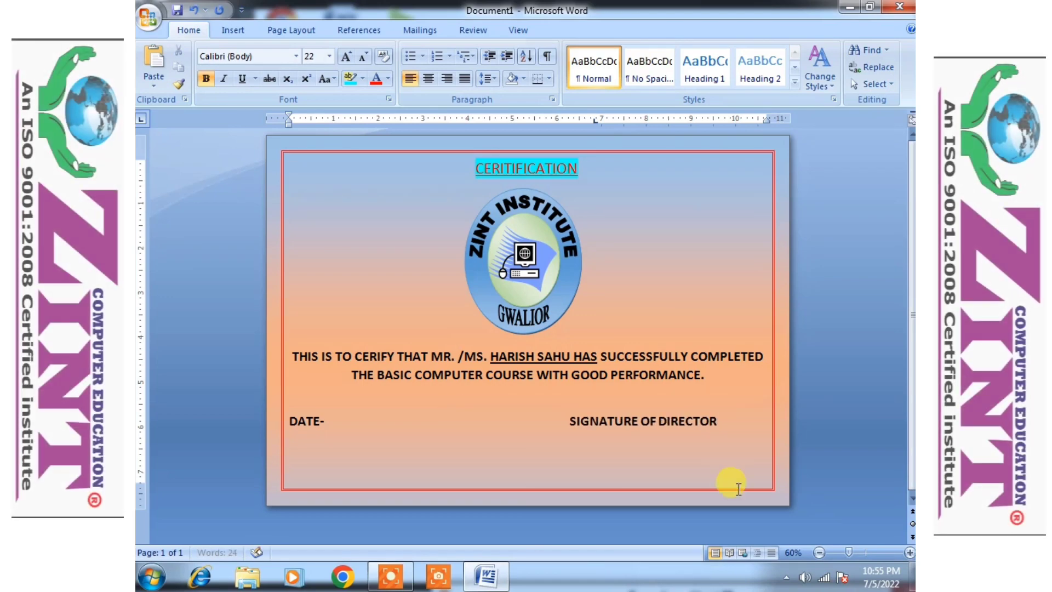
click(289, 421)
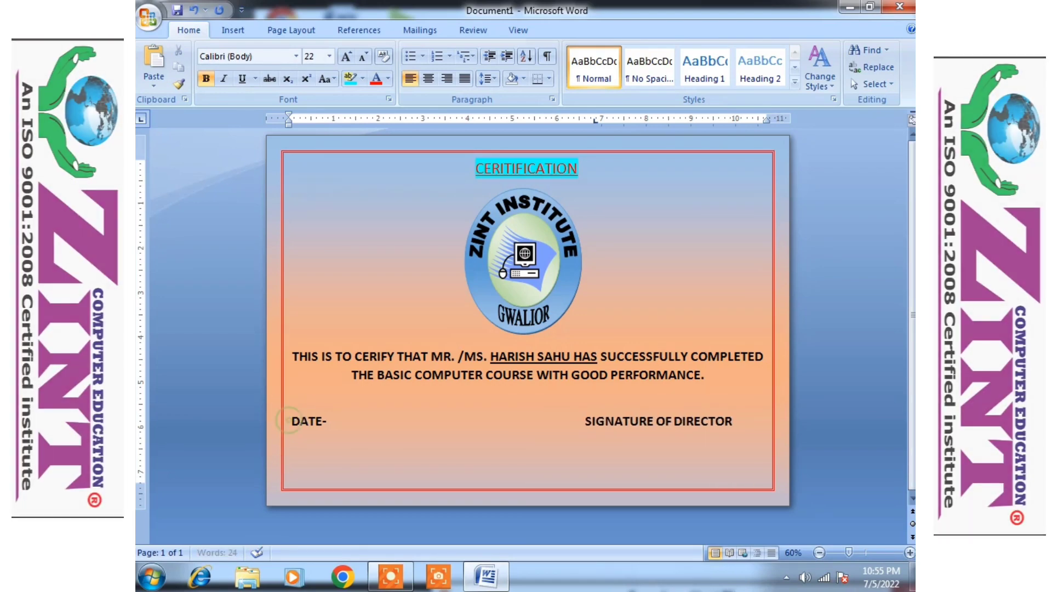
click(588, 422)
key(BackSpace)
key(BackSpace)
key(BackSpace)
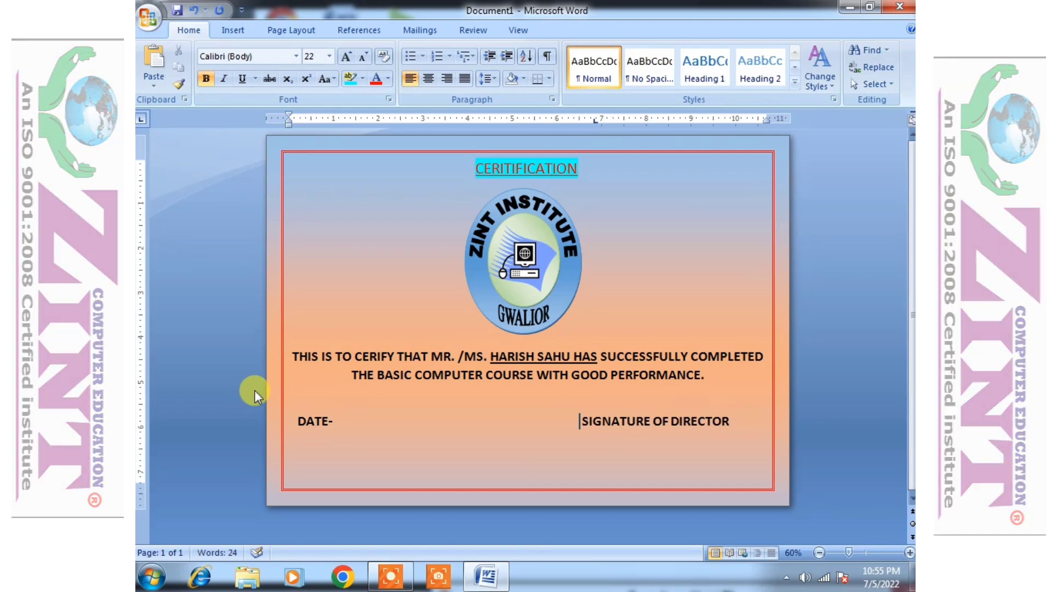
click(295, 419)
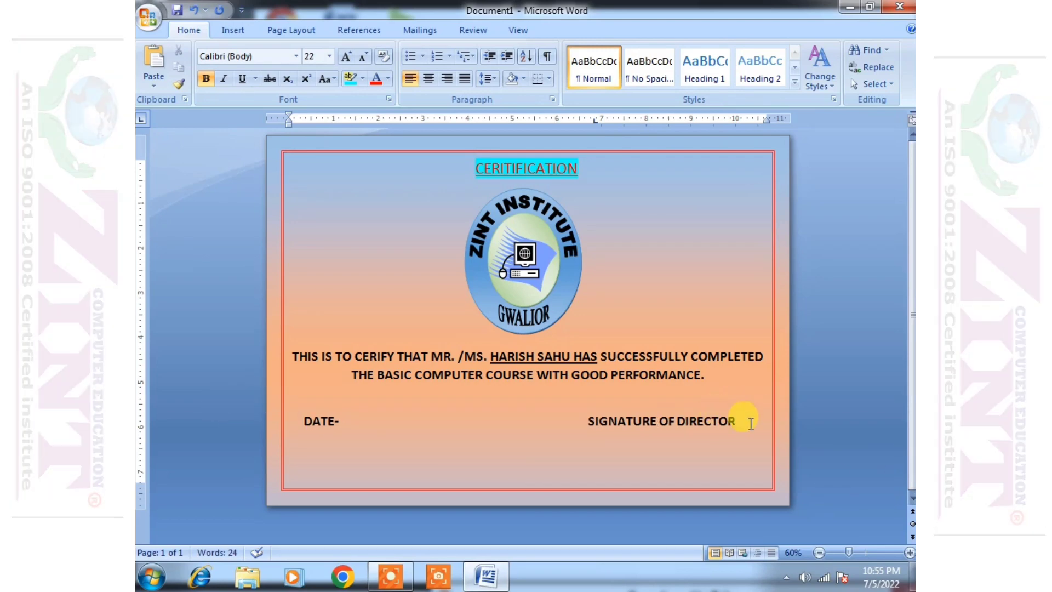
click(693, 483)
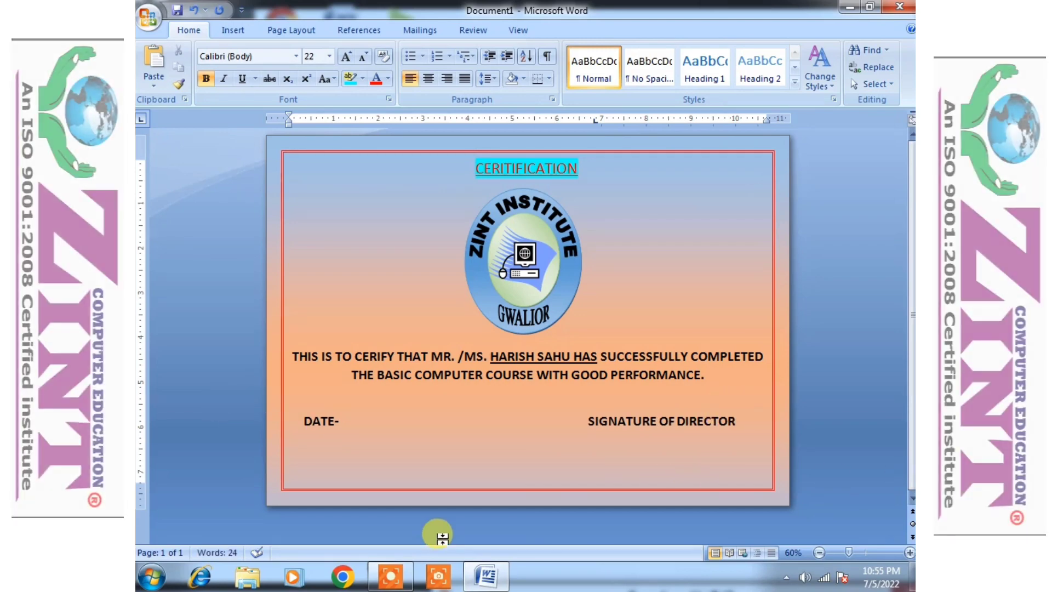